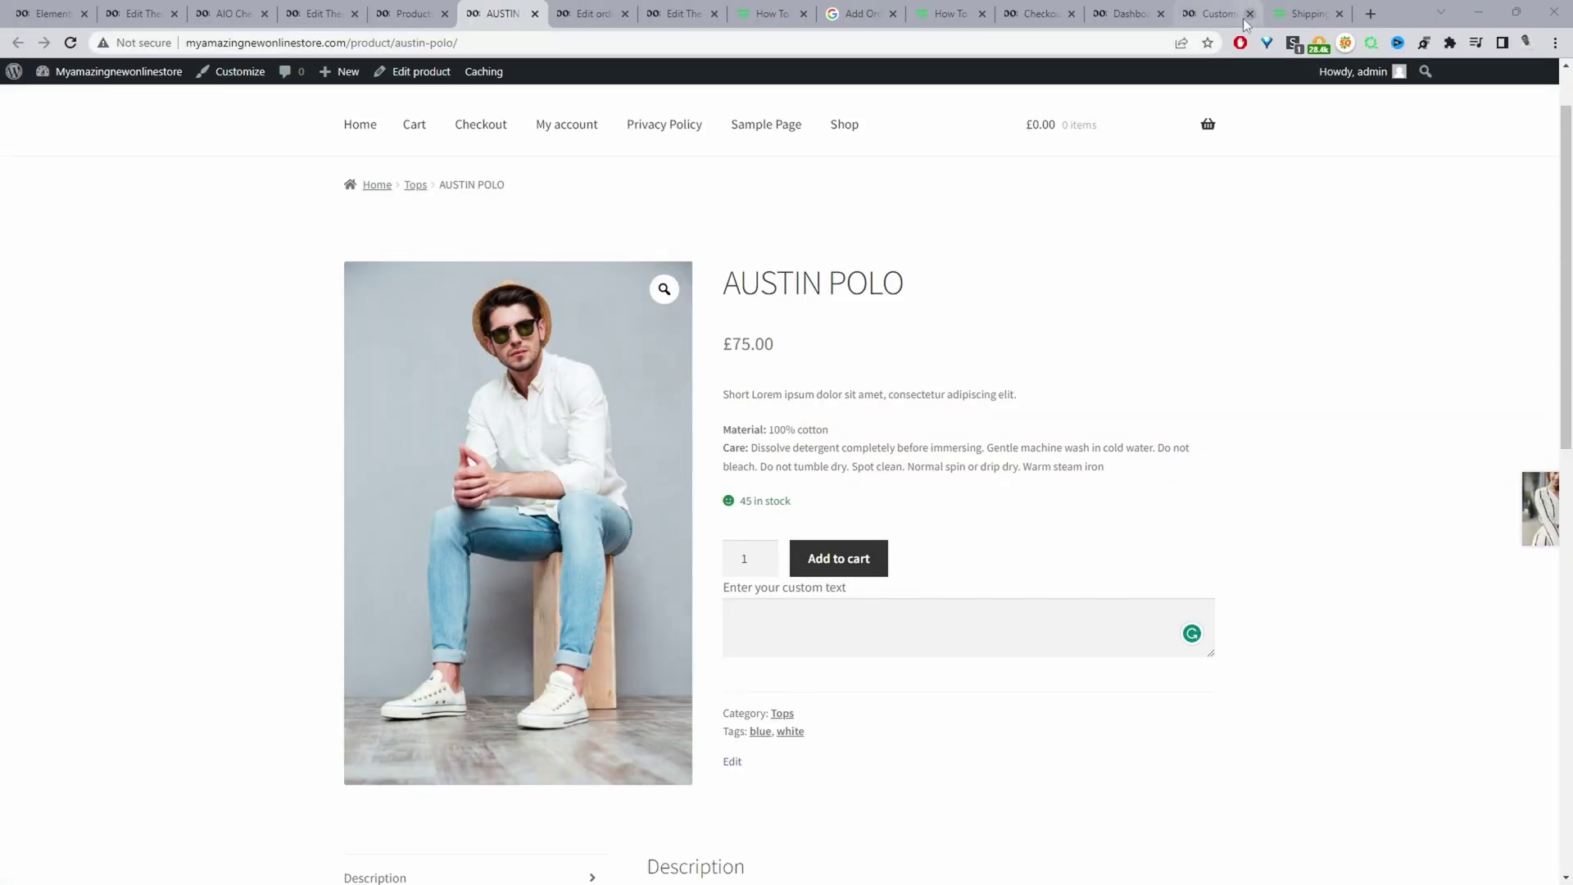
Step: Enter "klnclkvnx" as the custom text for the AUSTIN POLO product and add it to the cart
click(836, 637)
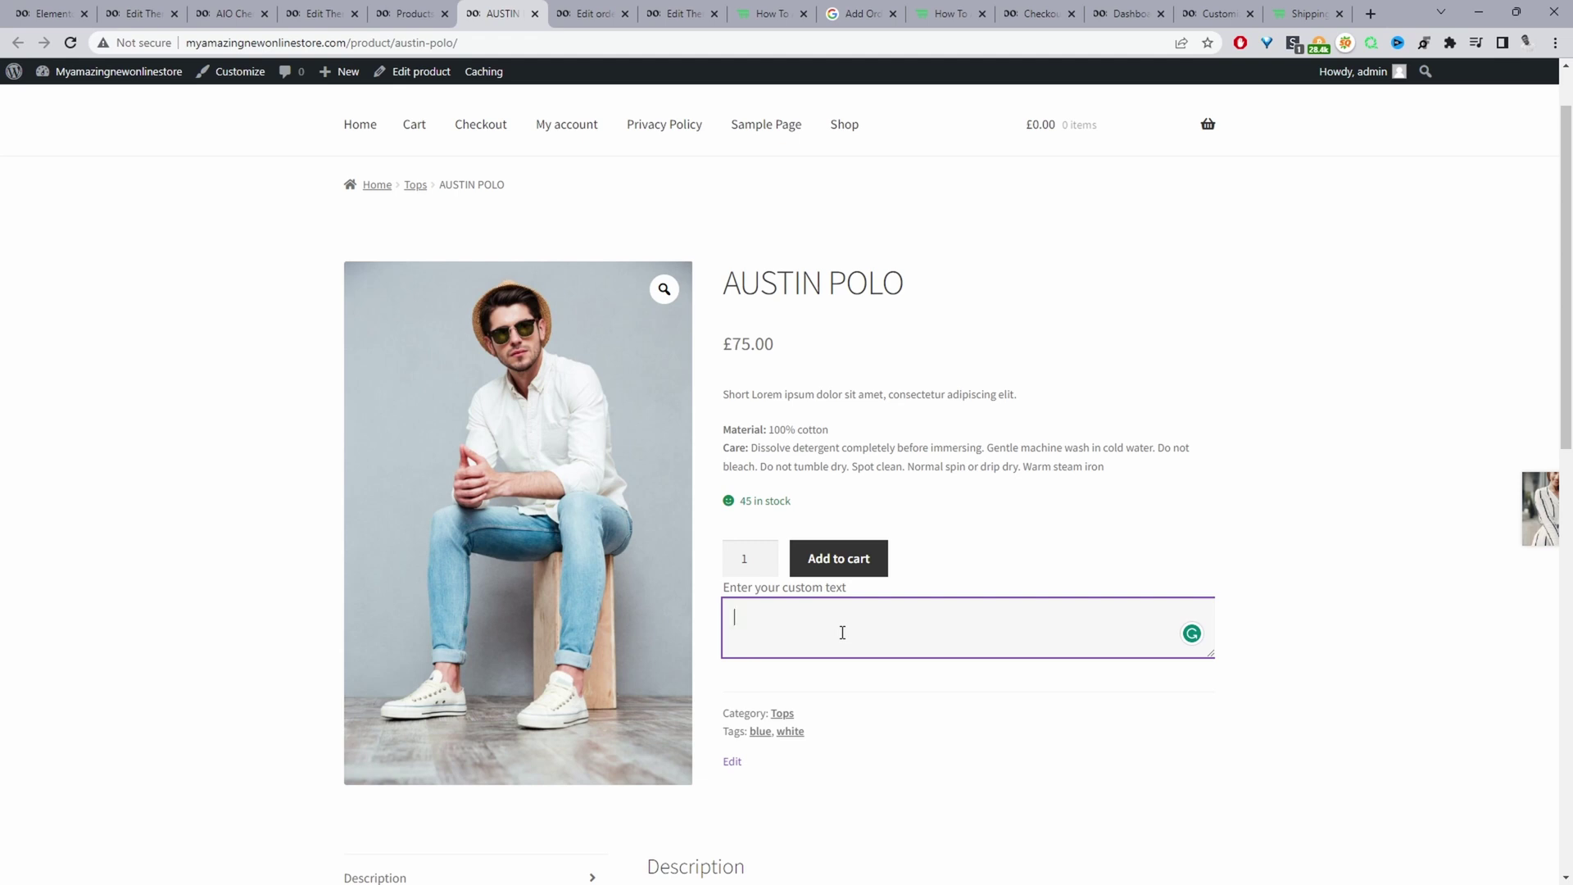
text(klnclkvnx)
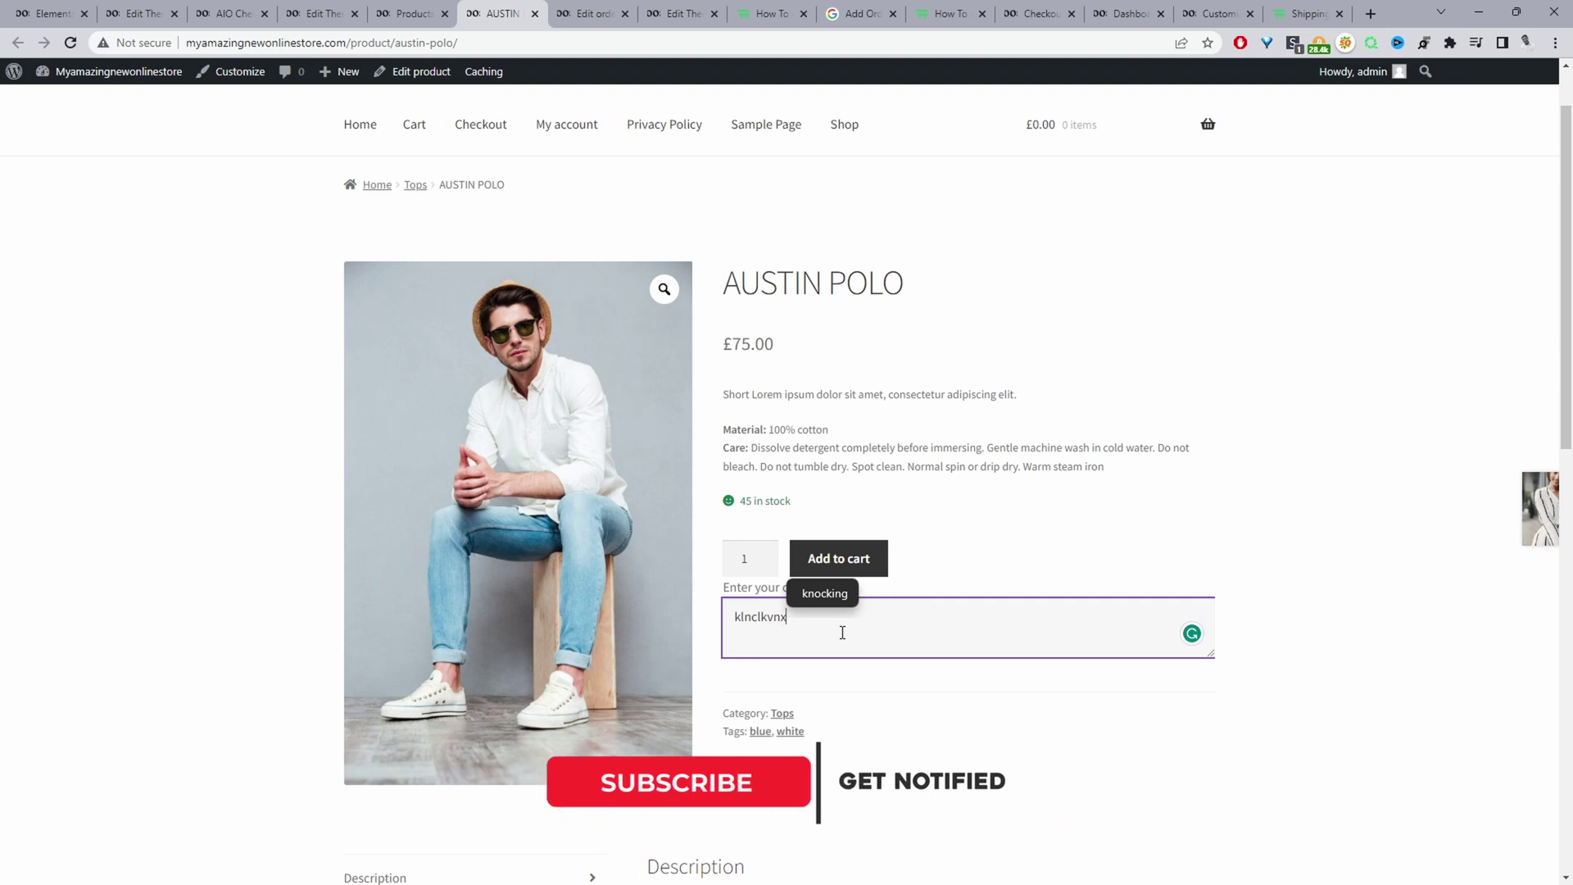
scroll(934, 632, down, 2)
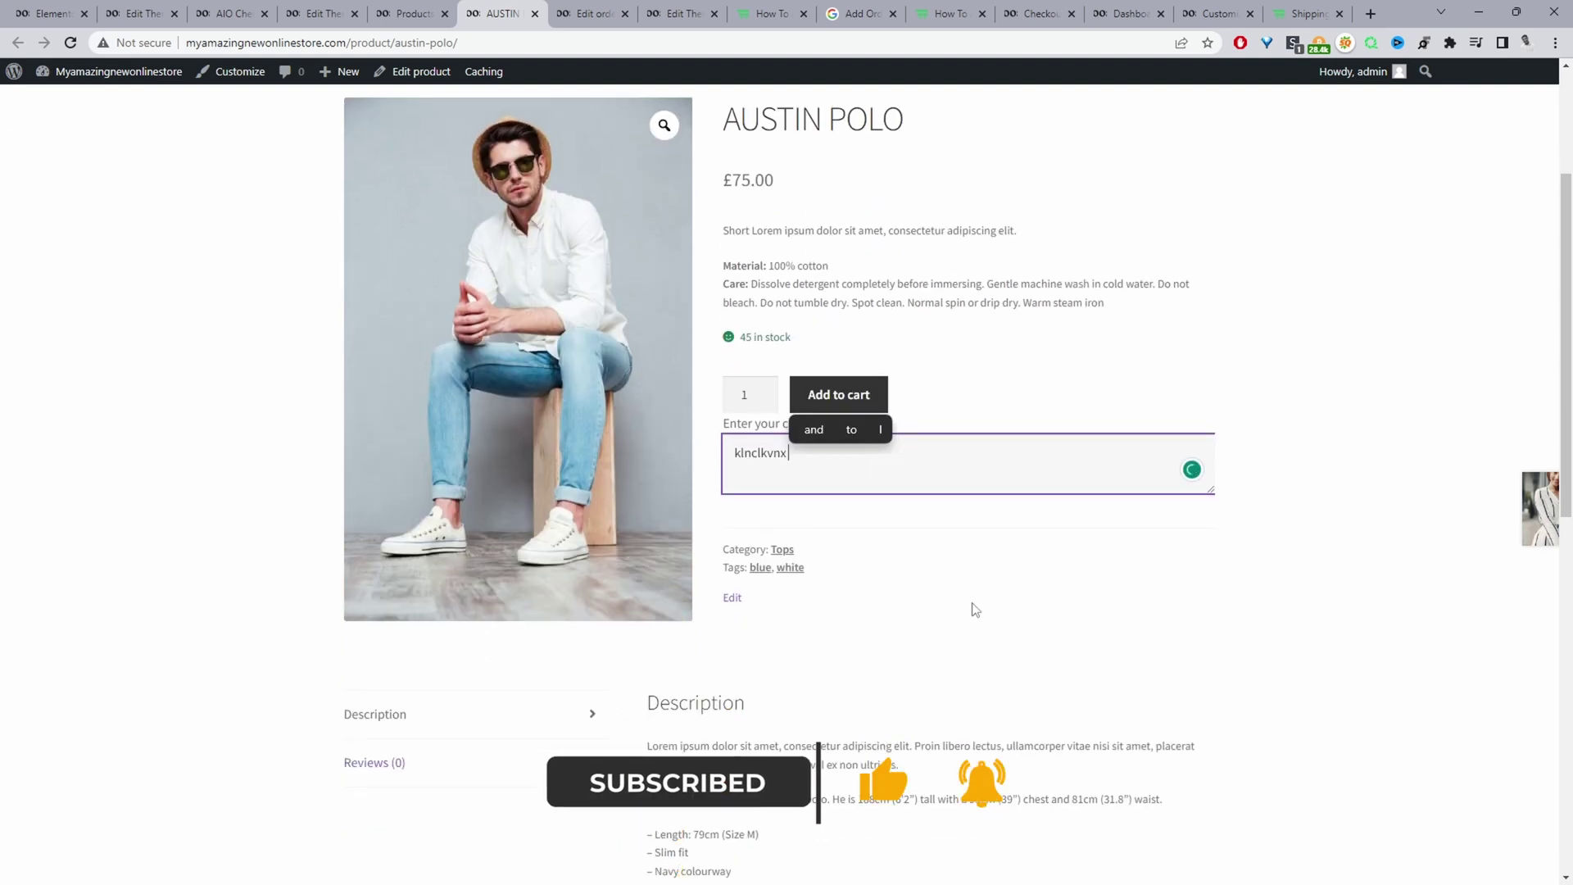
click(848, 395)
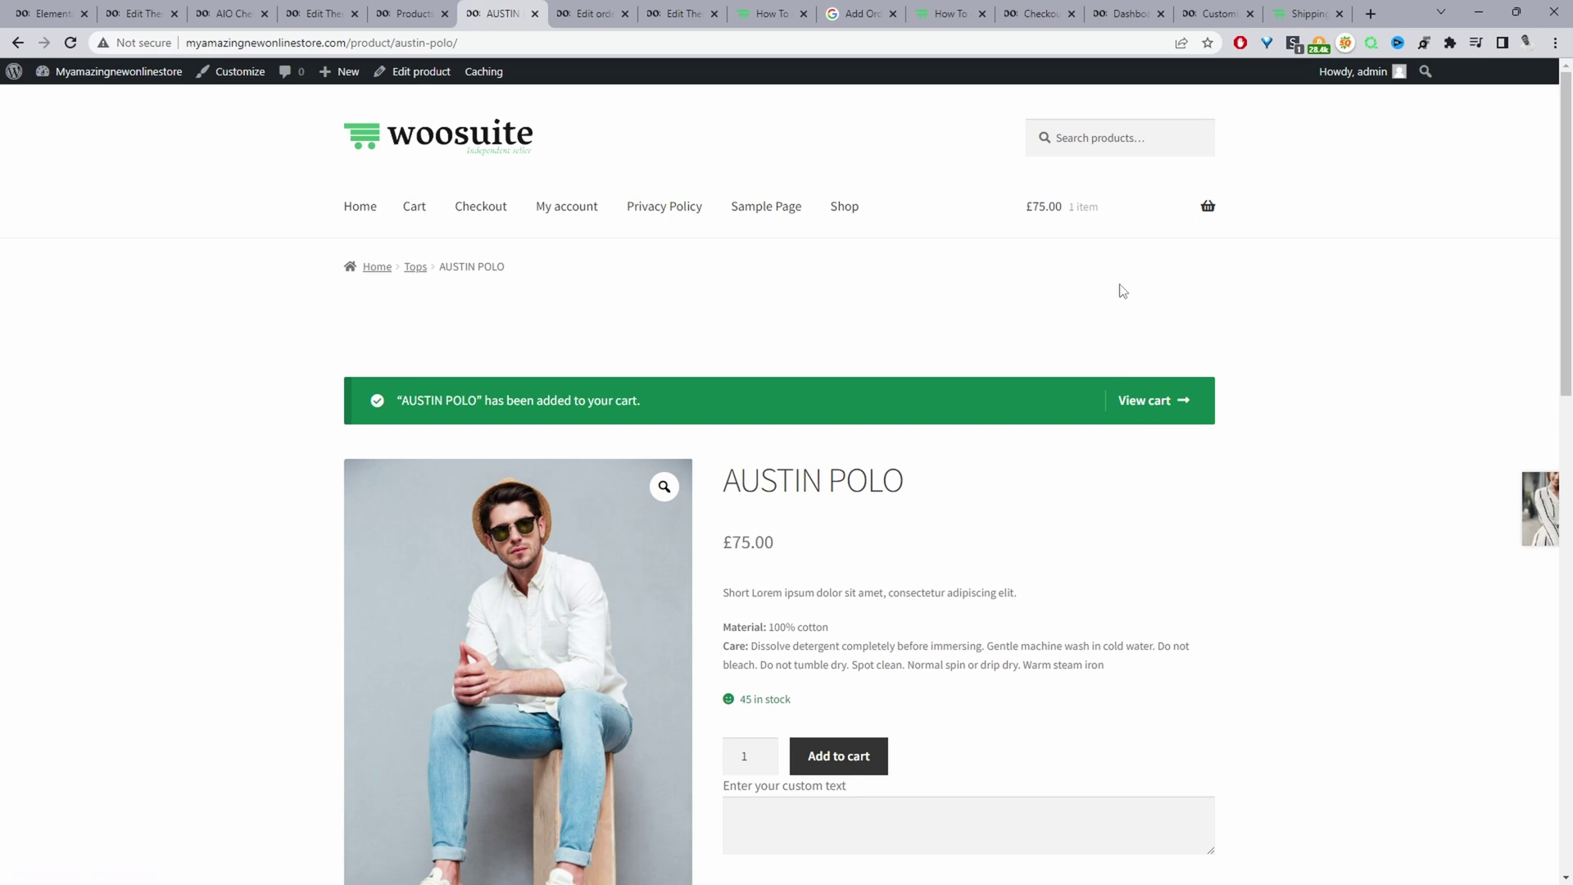
Step: View the cart and check the extra field text listed under the AUSTIN POLO item
mouse_move(1140, 210)
click(1132, 440)
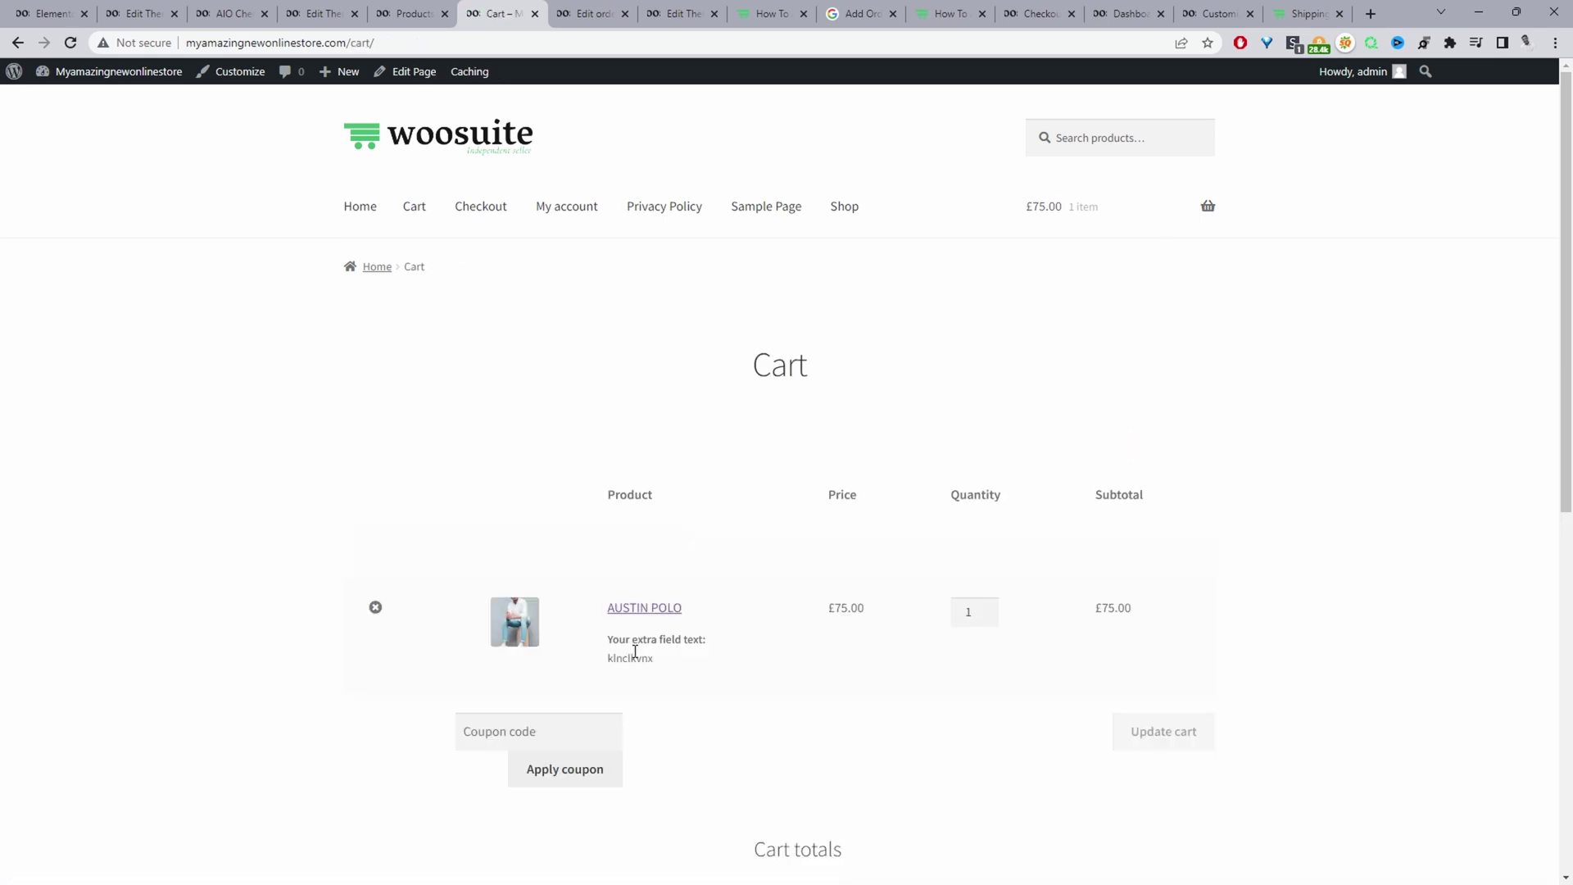
drag(641, 658, 596, 661)
Step: Switch to the WooSuite article on adding order notes for each product and find its "Code to Copy" section
key(ctrl+Tab)
key(ctrl+Tab)
key(ctrl+Tab)
scroll(925, 382, down, 2)
scroll(930, 385, up, 2)
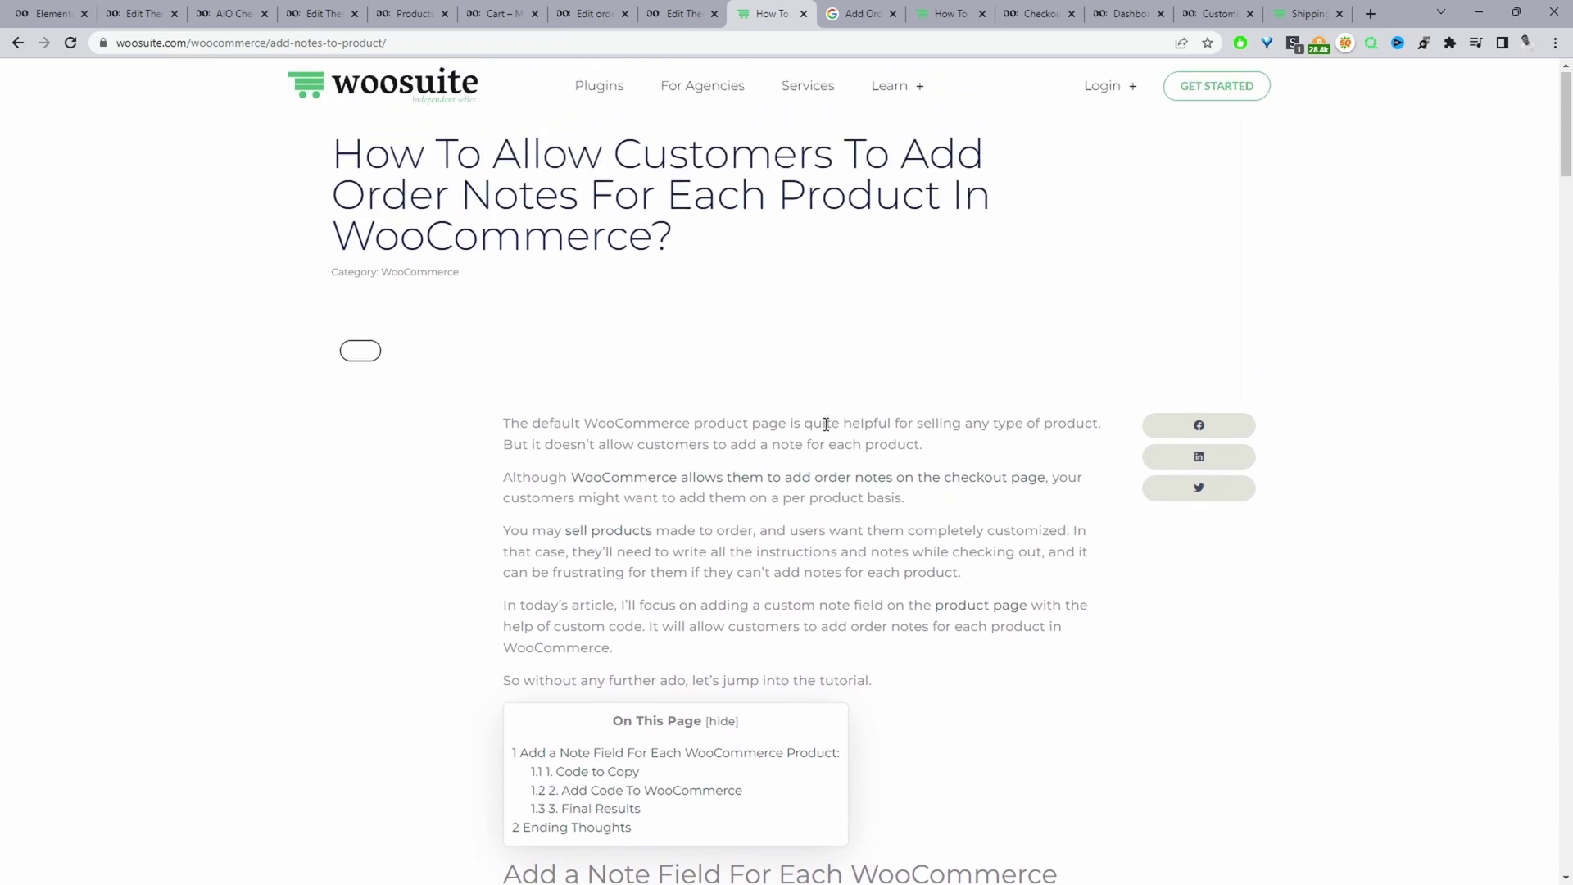
scroll(828, 426, down, 3)
scroll(835, 446, down, 1)
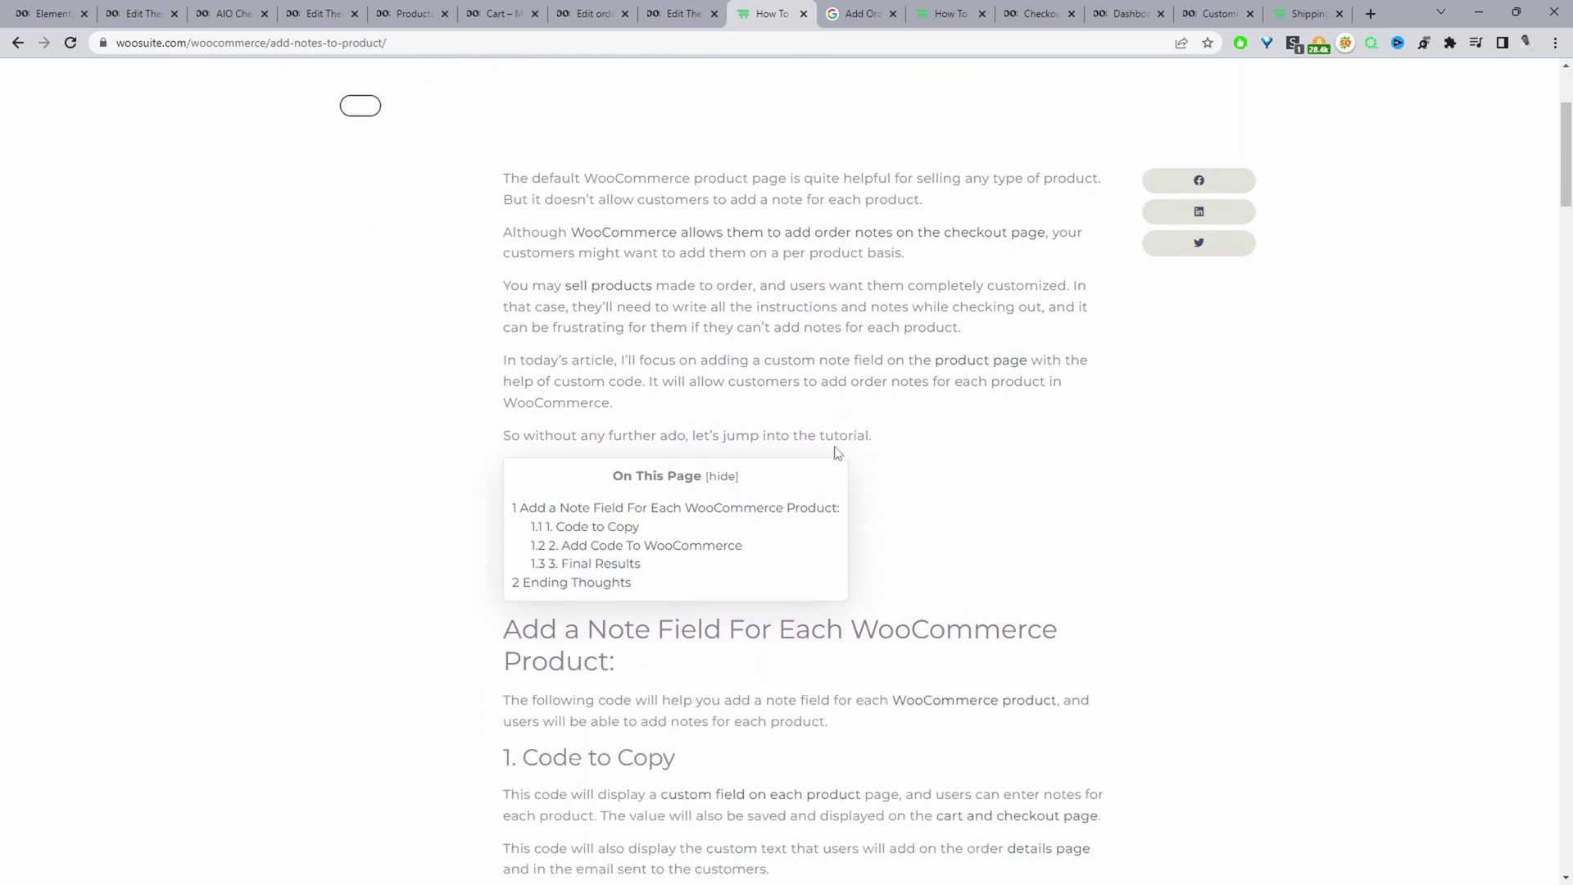
scroll(836, 443, down, 6)
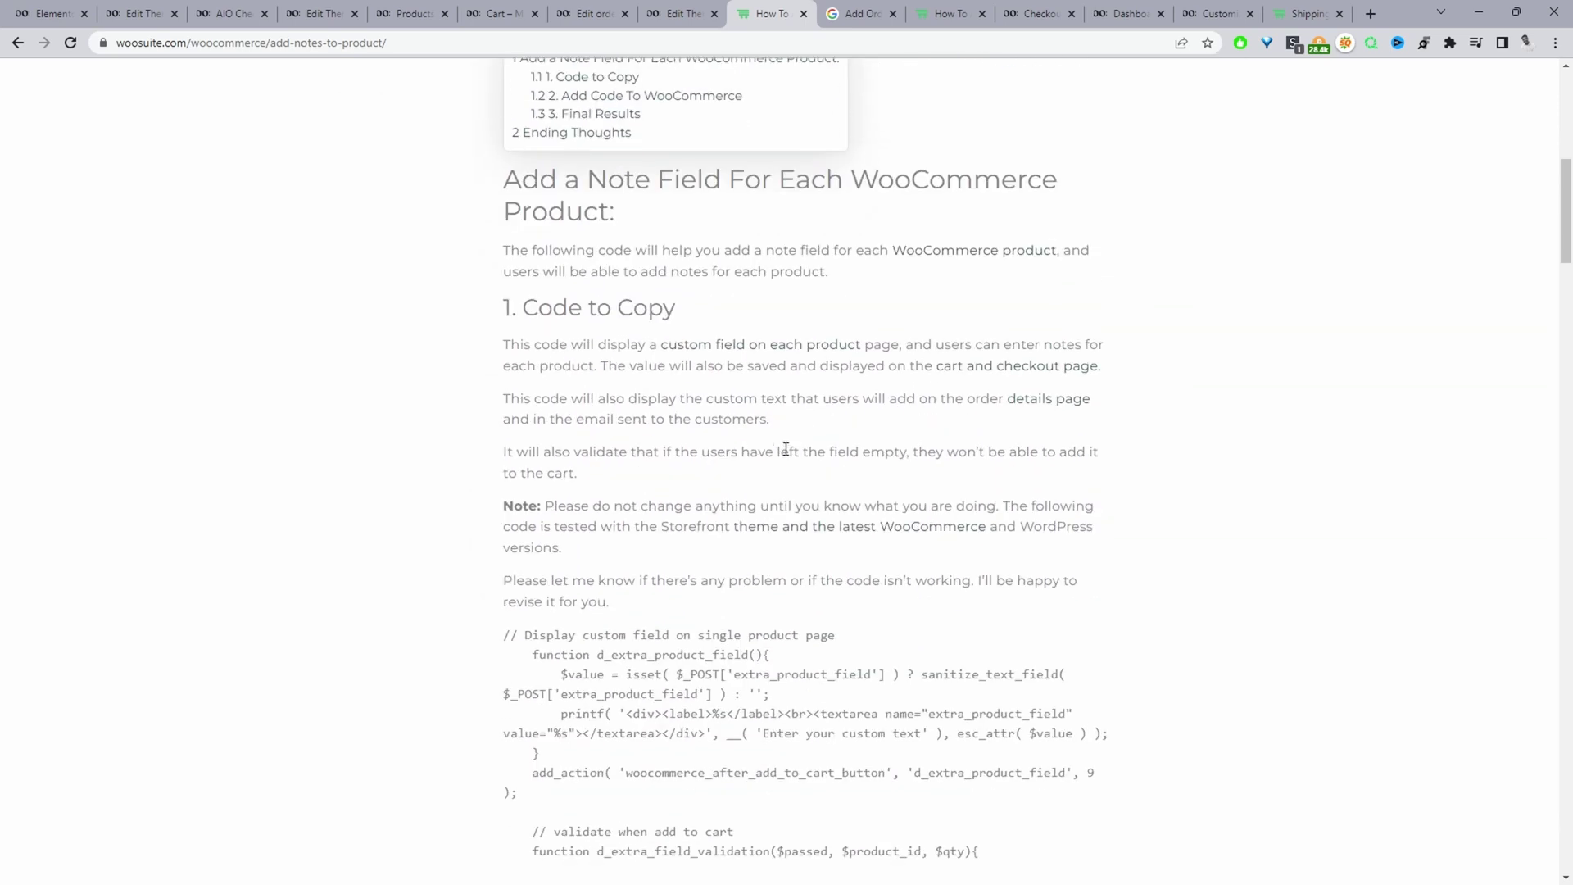
scroll(572, 484, down, 2)
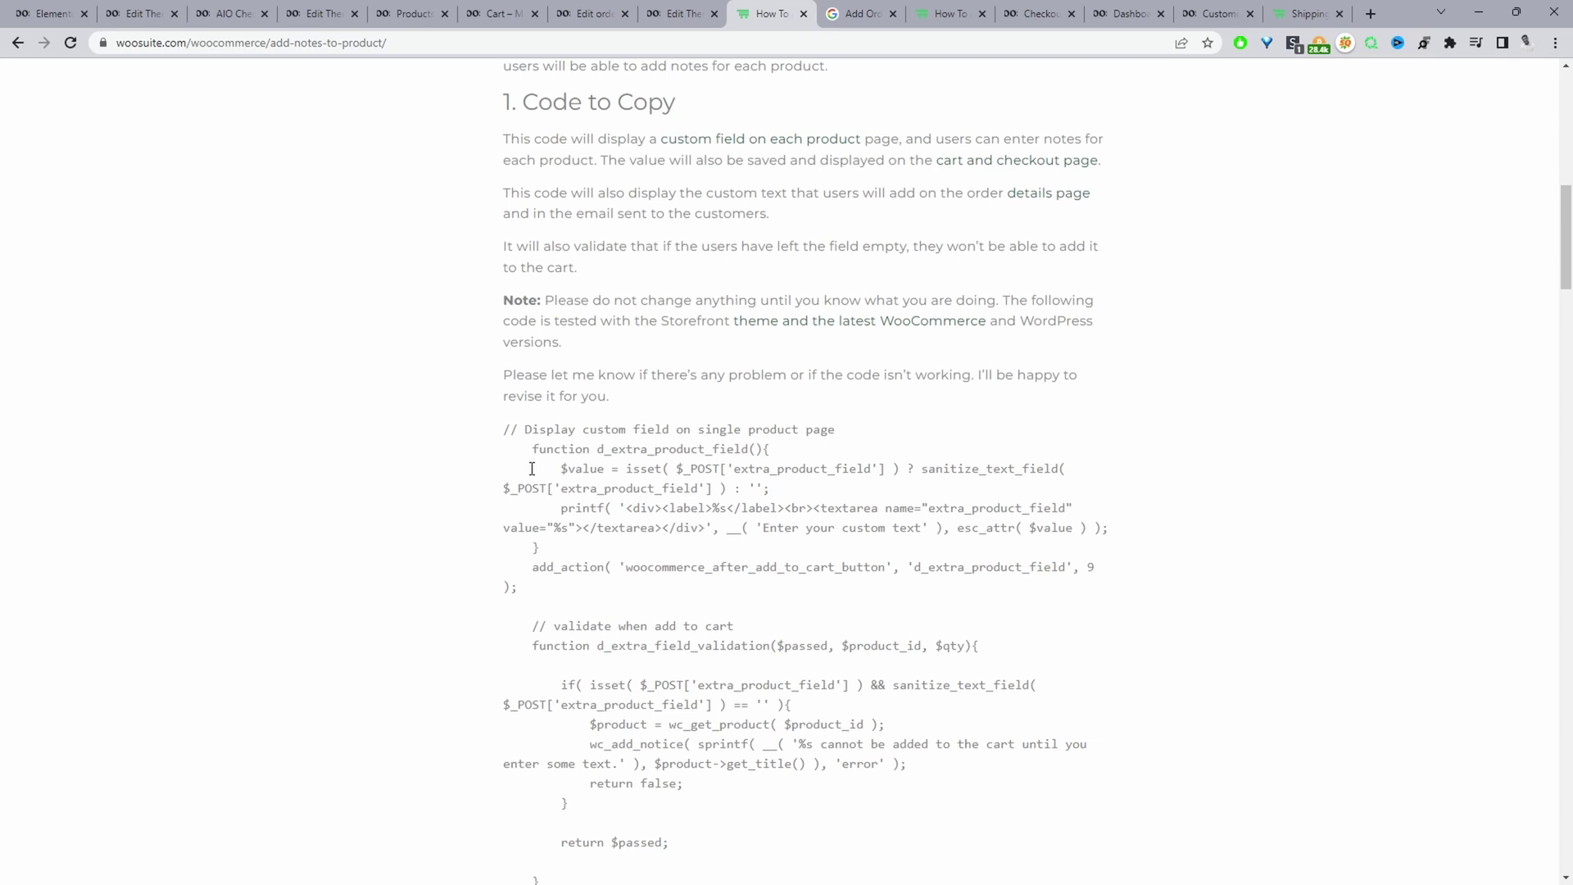
Step: Copy the article's entire code block, from "// Display custom field on single product page" to the final add_filter line
drag(504, 427, 599, 572)
scroll(762, 504, down, 10)
scroll(814, 527, down, 9)
scroll(845, 580, down, 7)
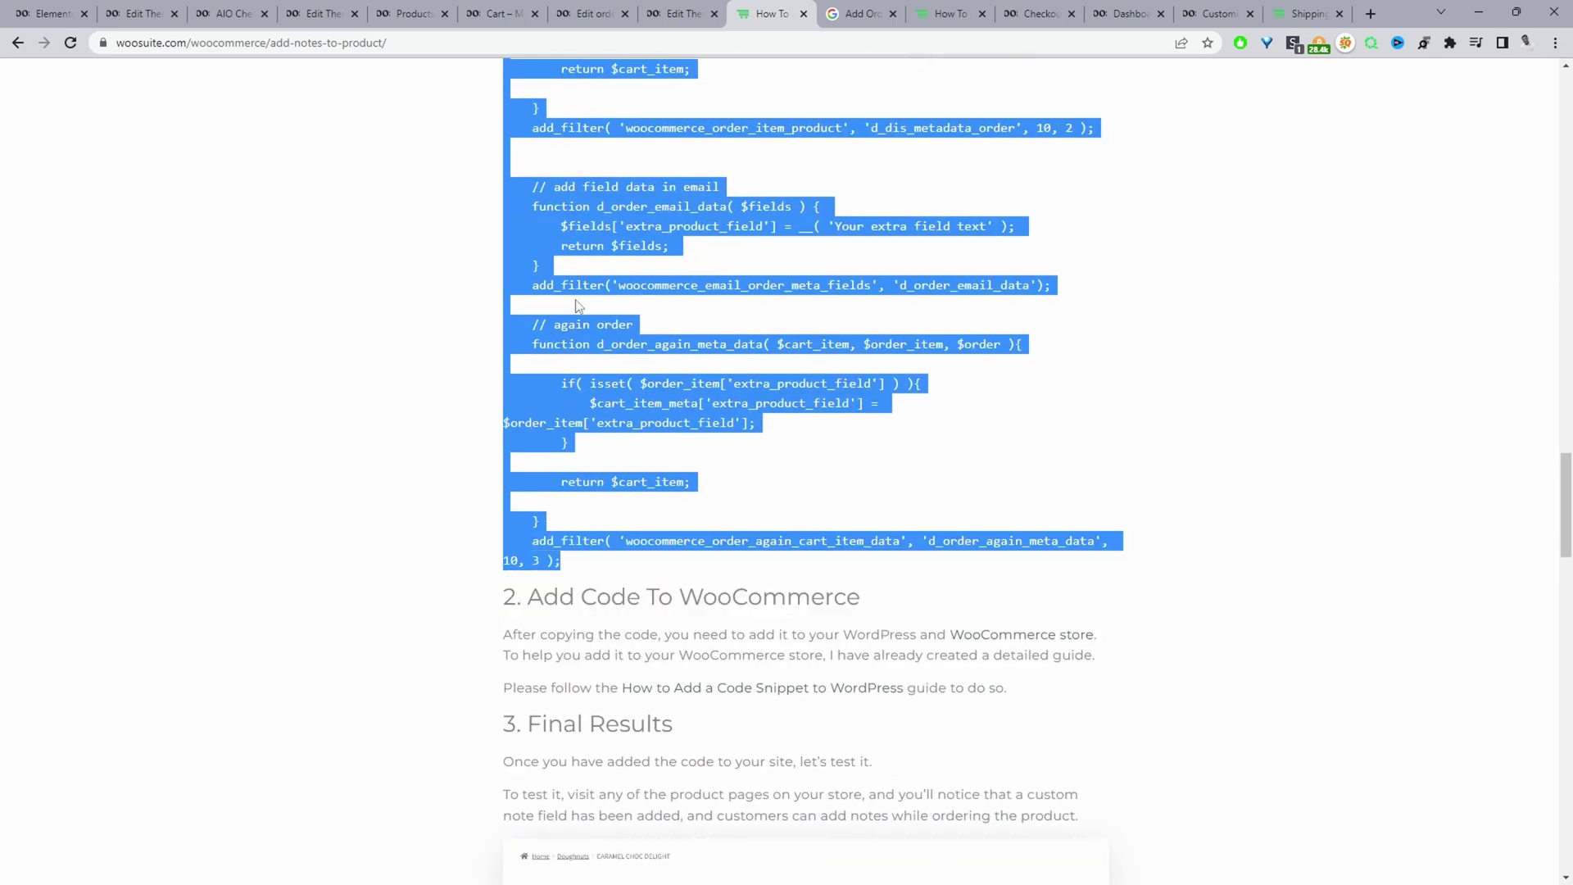
right_click(590, 351)
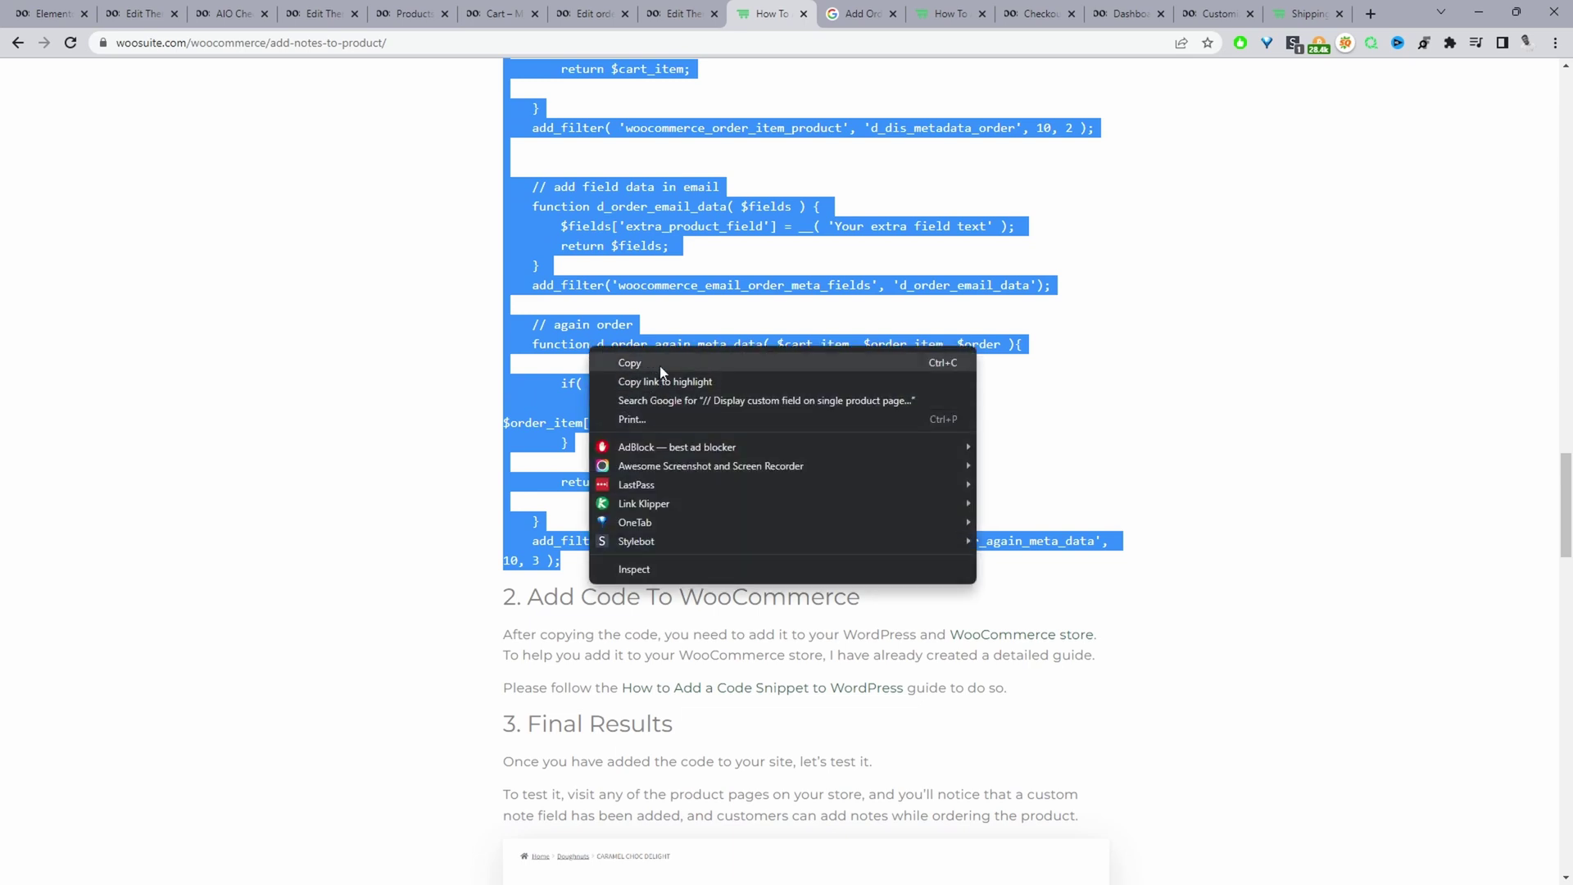
click(662, 367)
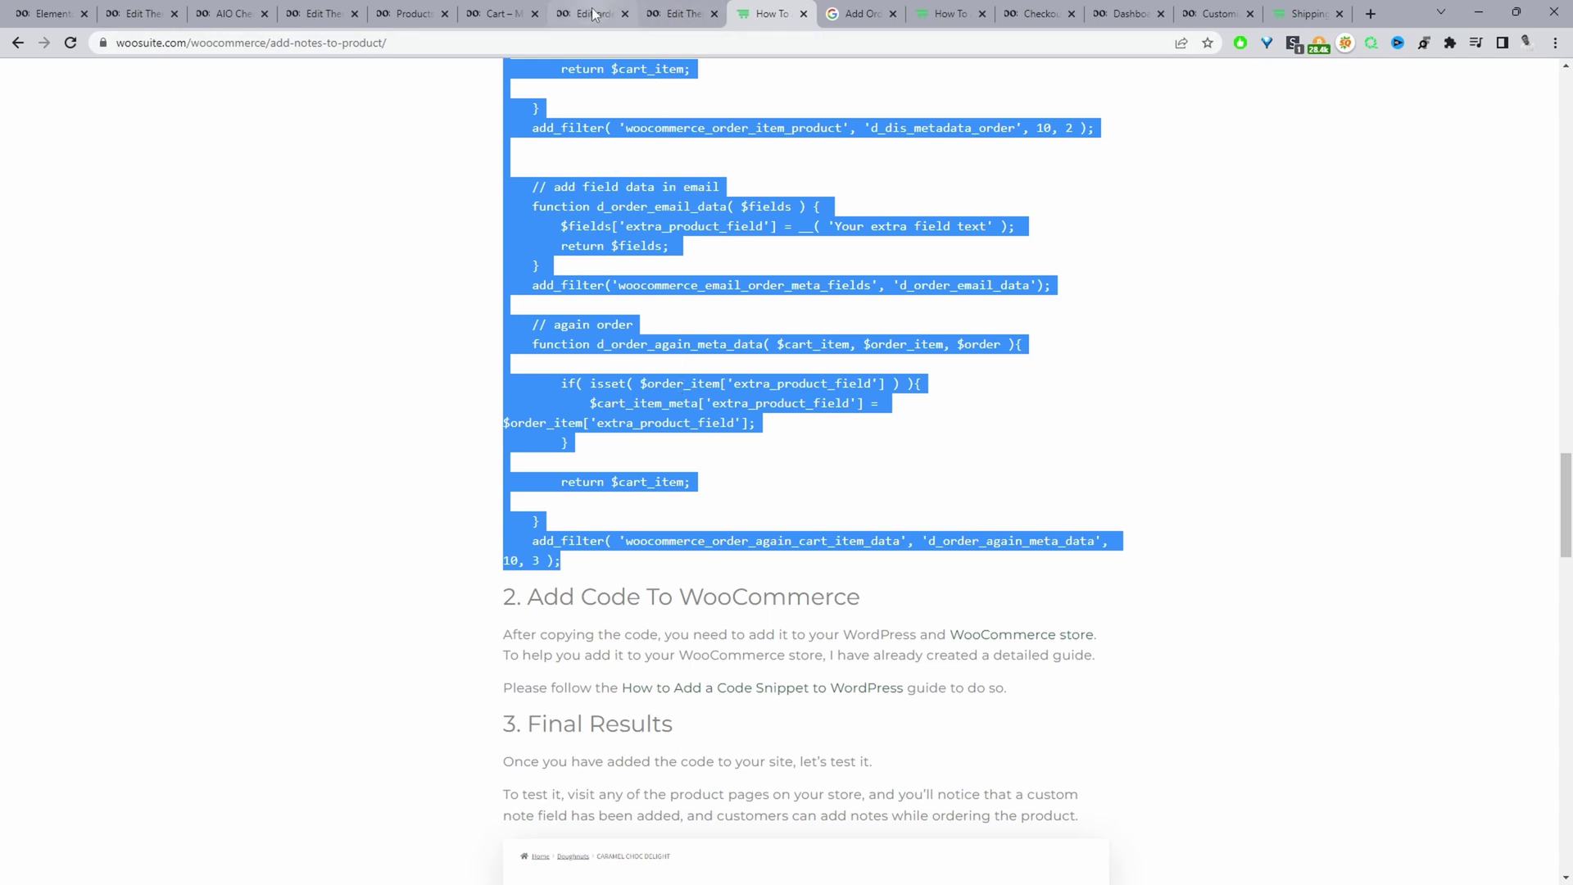
Step: From the store's WordPress dashboard, search the new plugins for "code", then install and activate Code Snippets
click(496, 13)
click(108, 100)
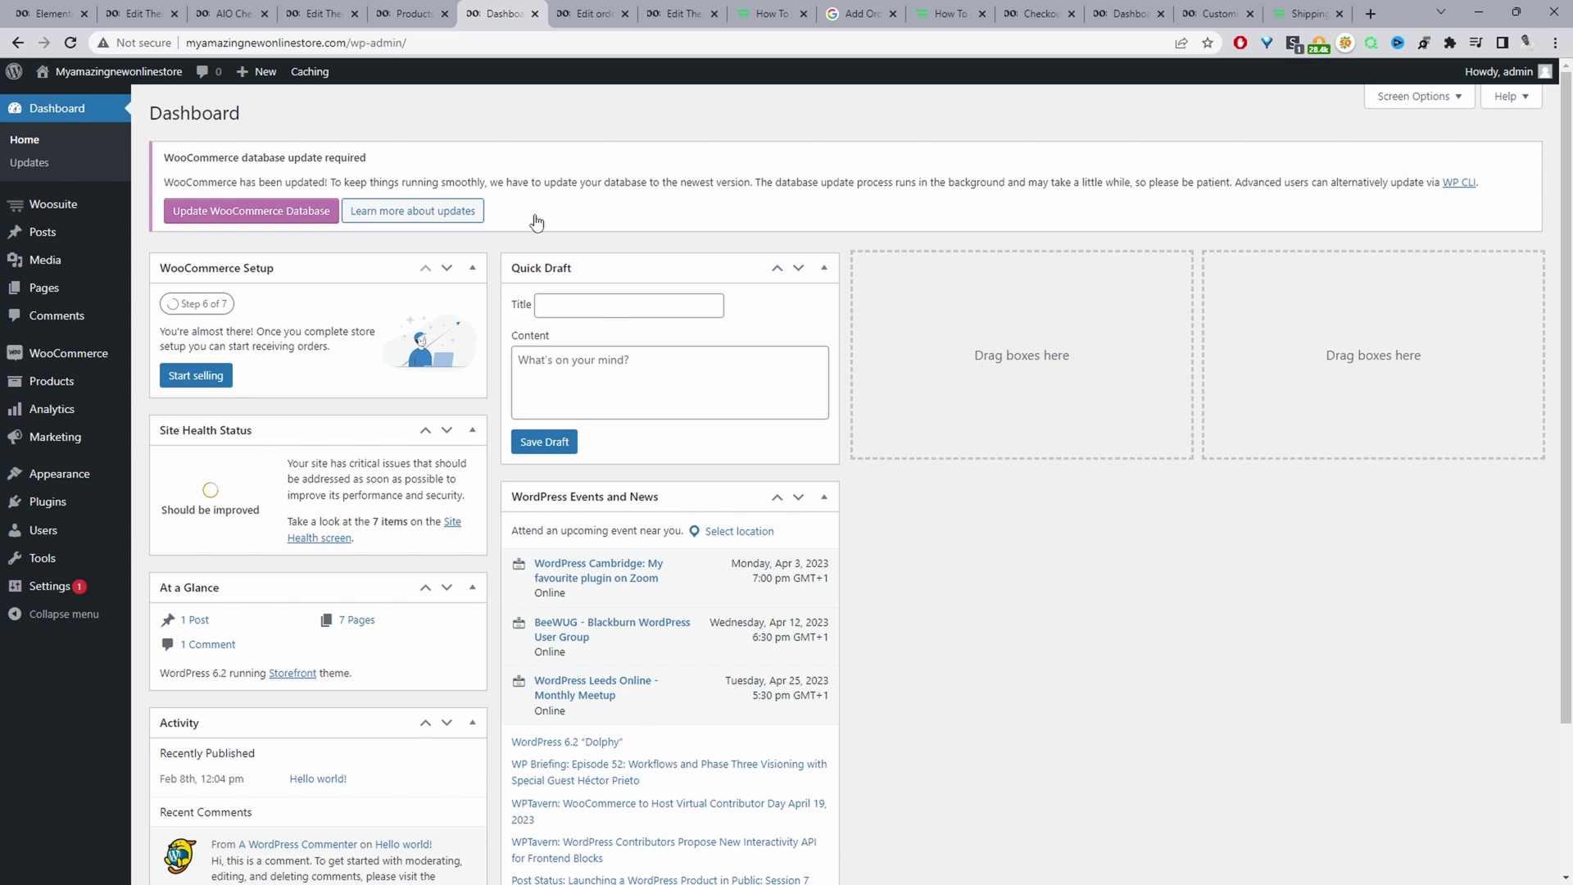
mouse_move(86, 482)
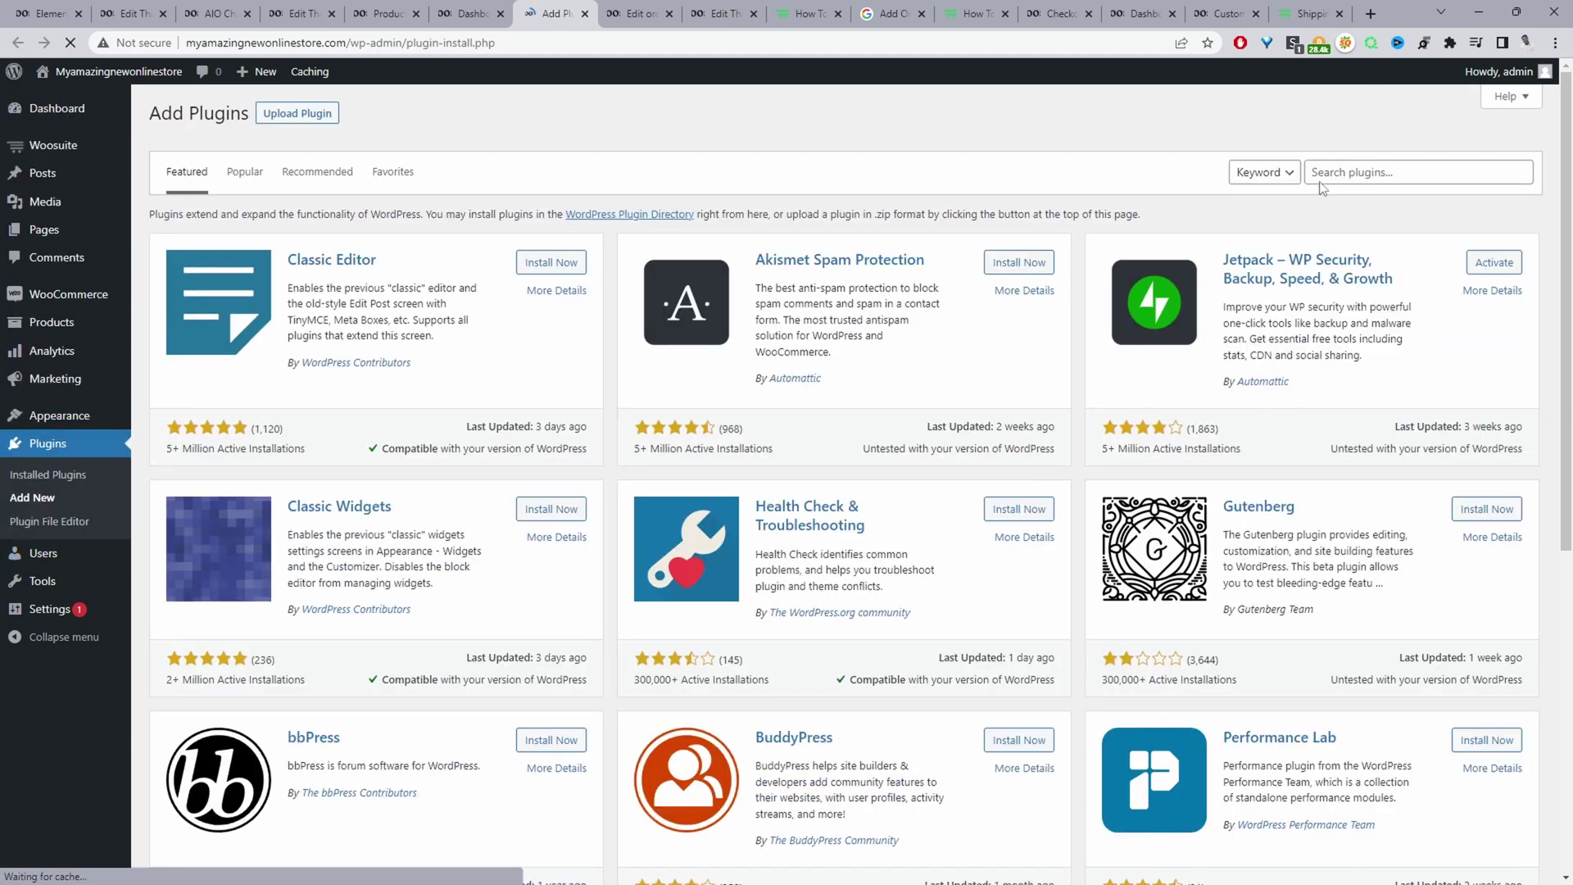
click(1326, 173)
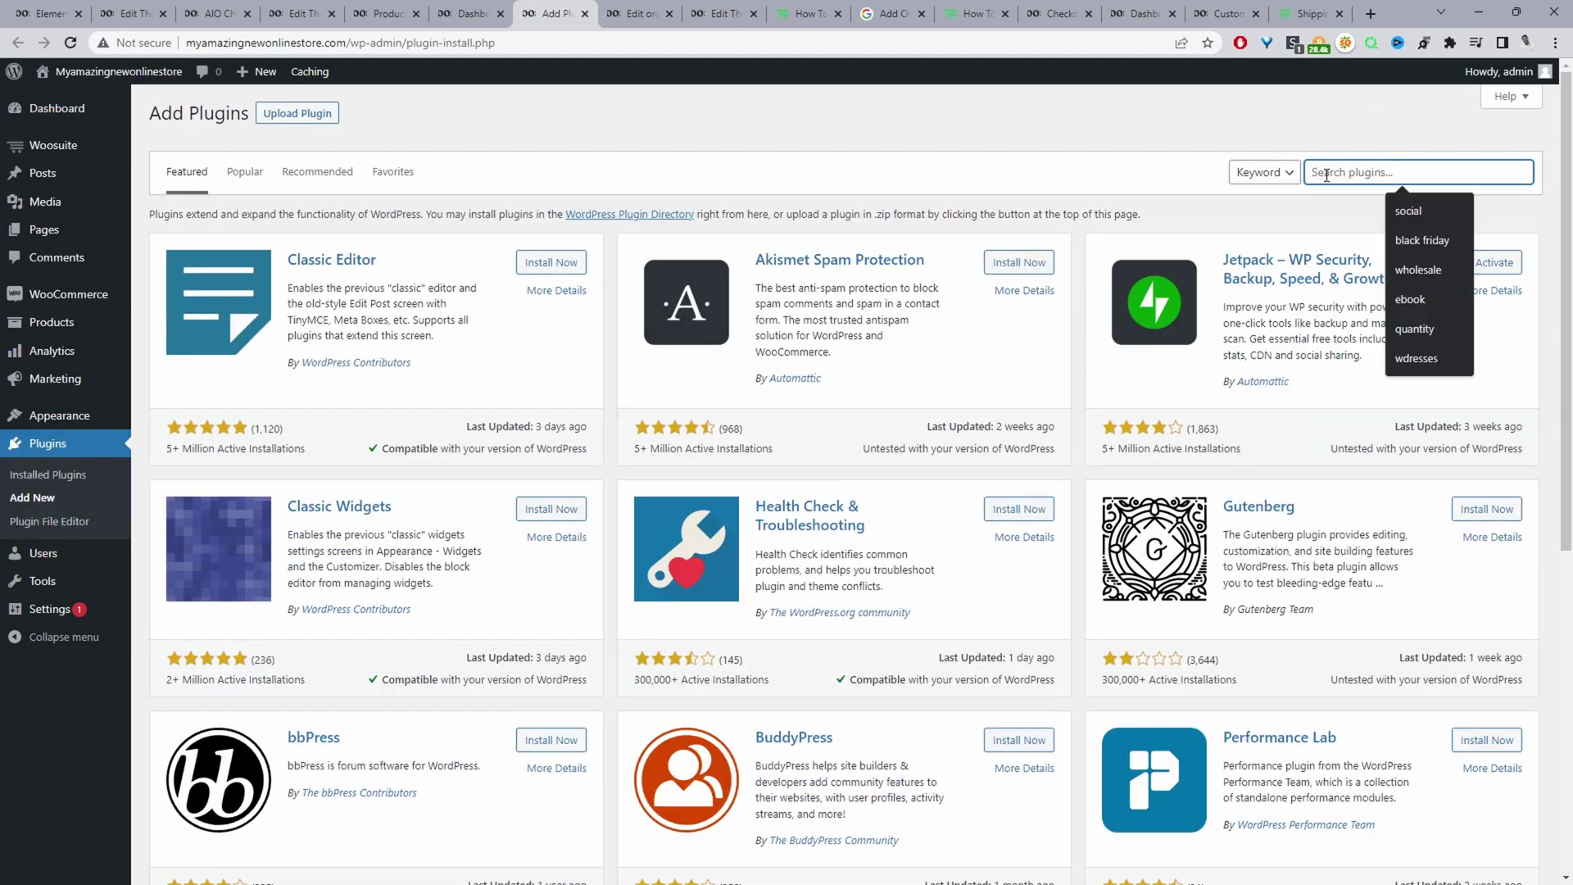
text(code)
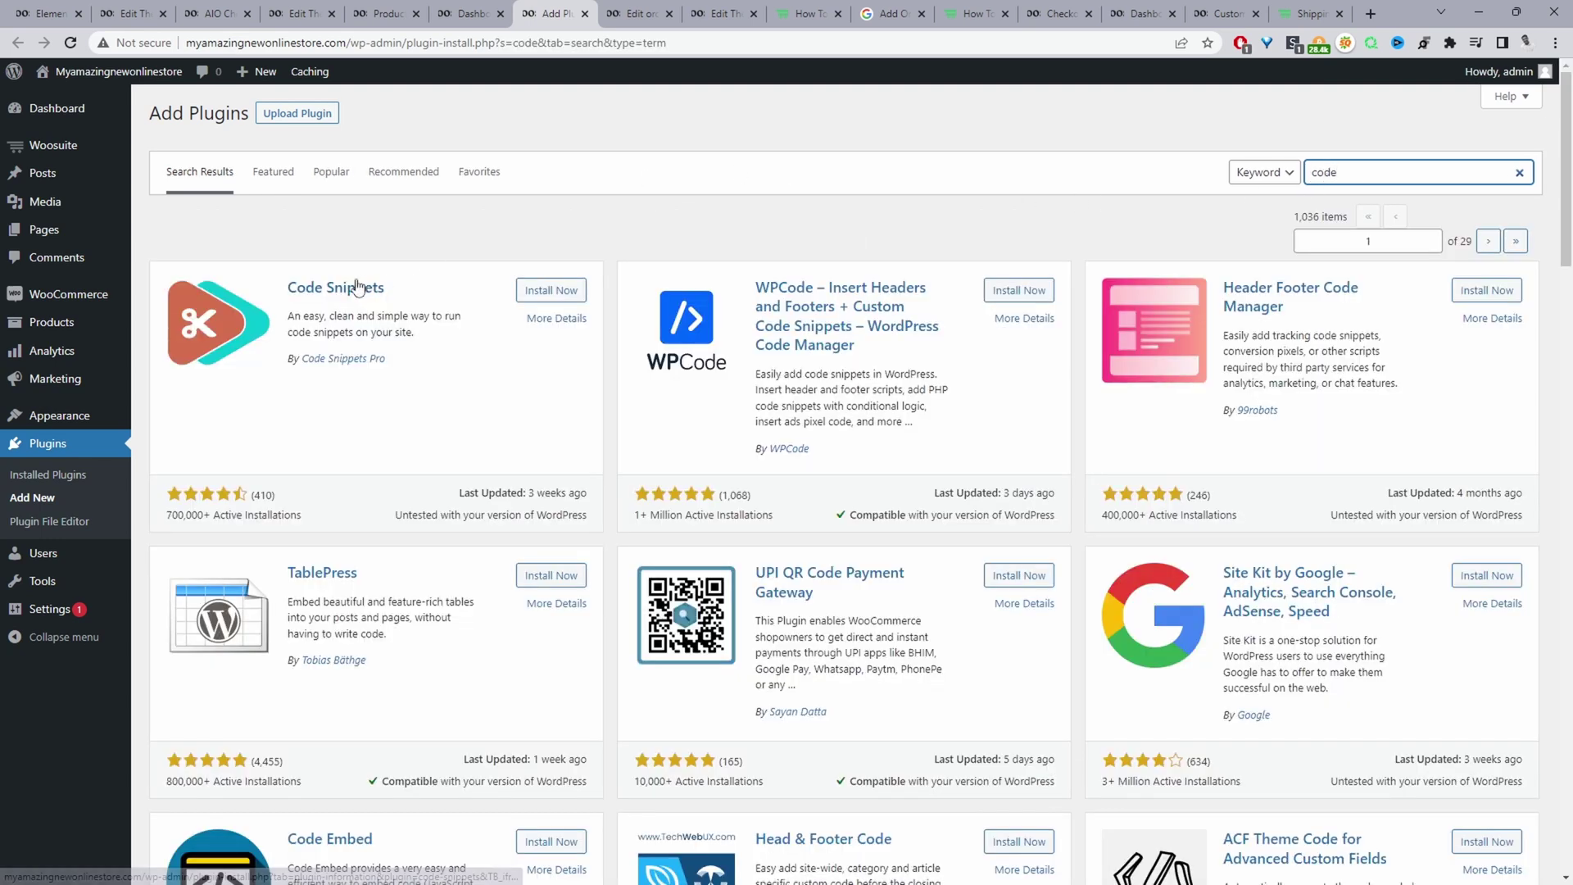
click(560, 295)
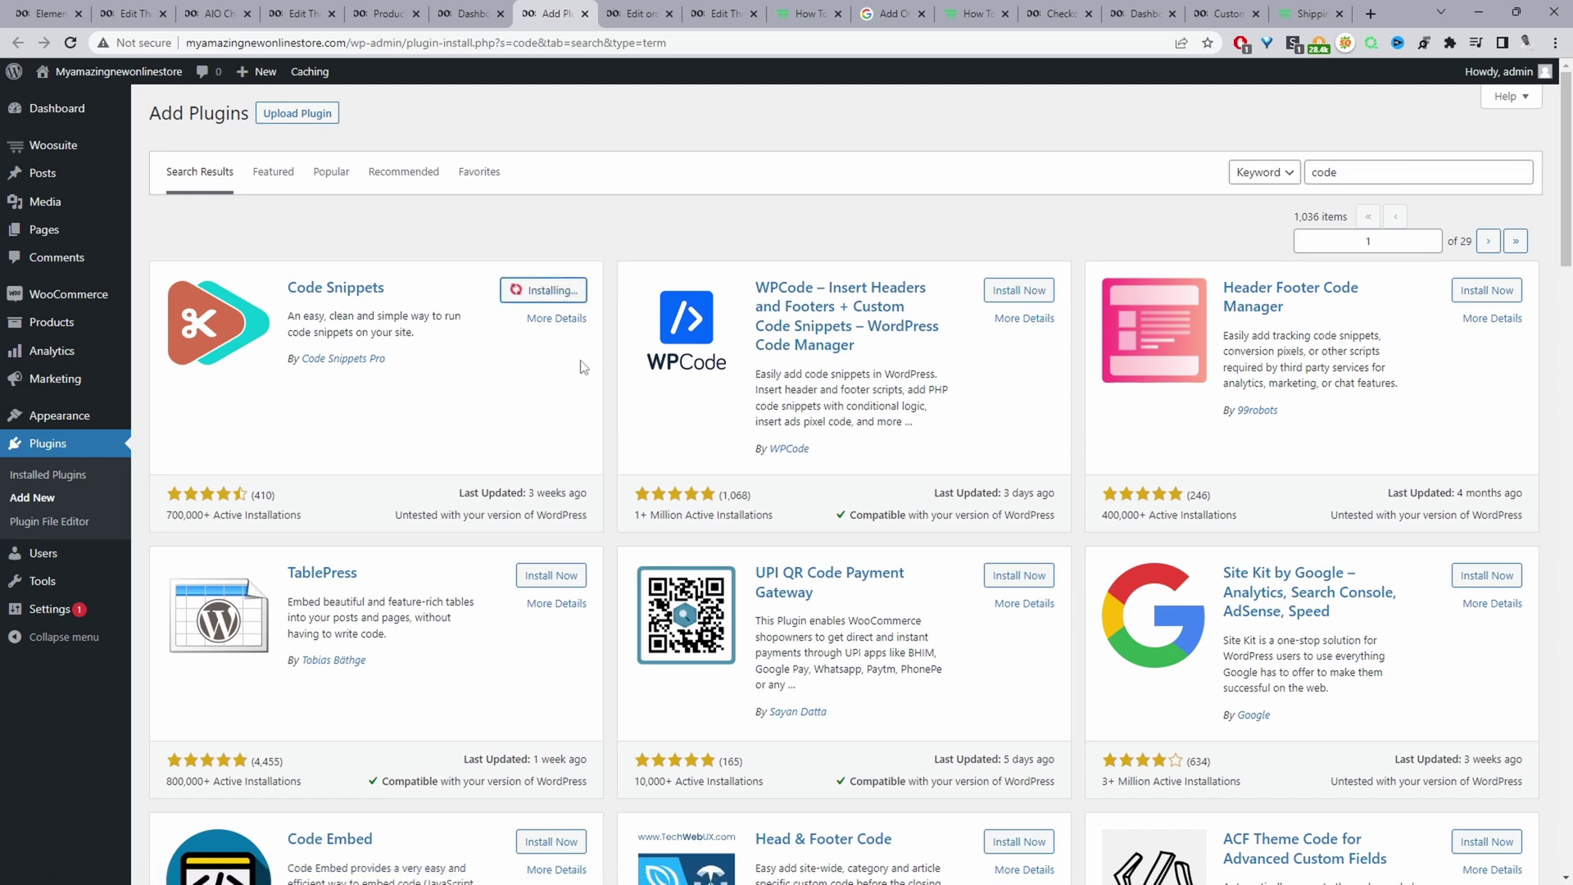
Step: Create a new snippet and paste the copied code into its PHP functions editor
mouse_move(66, 561)
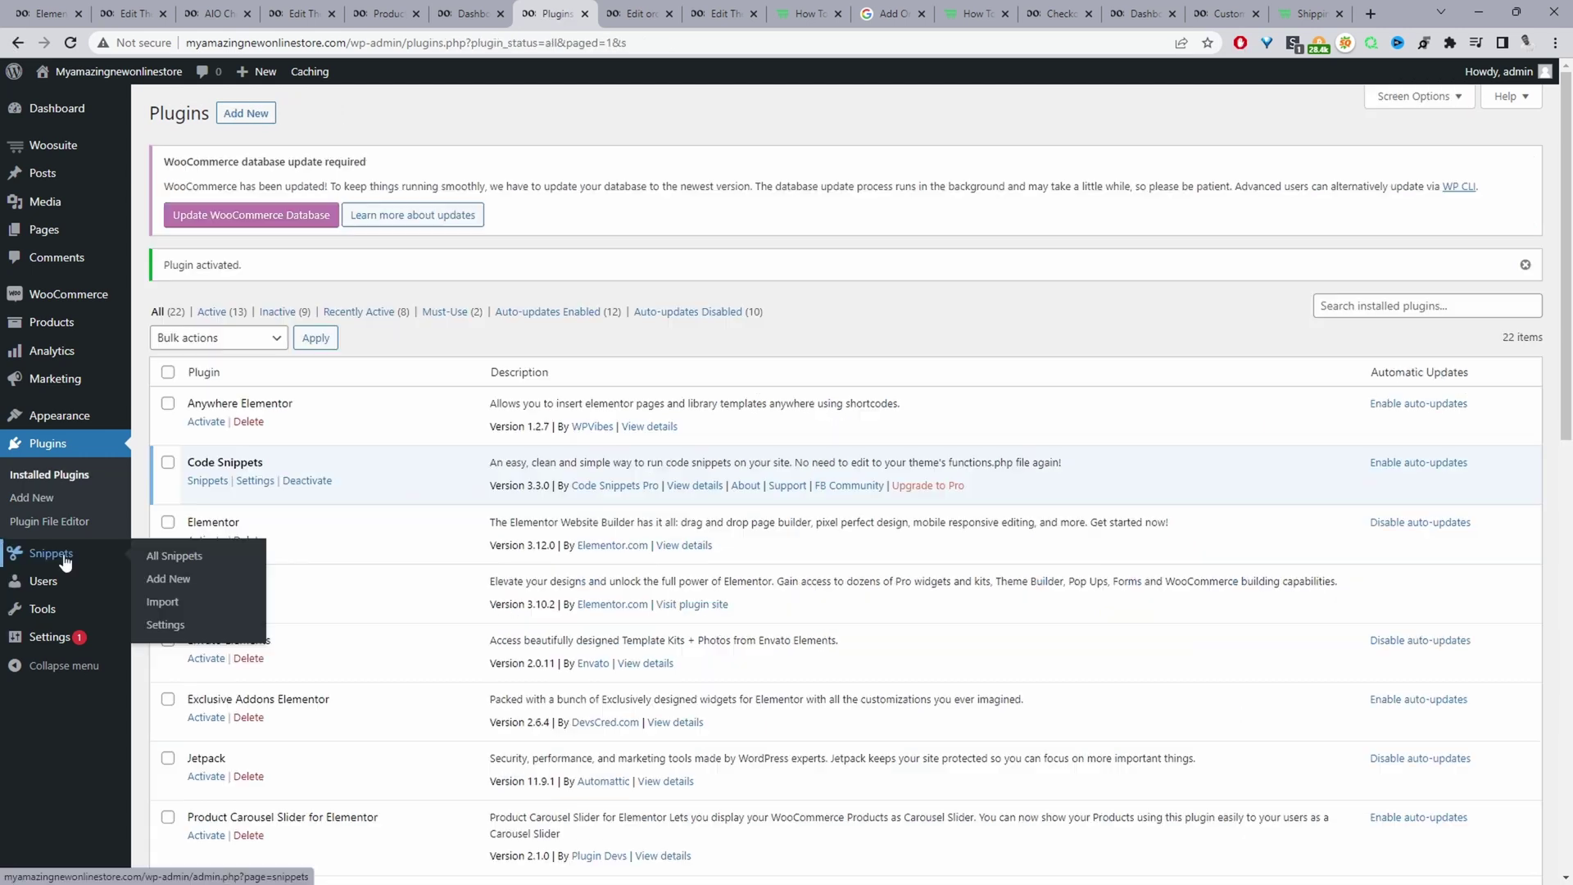
click(167, 580)
right_click(347, 411)
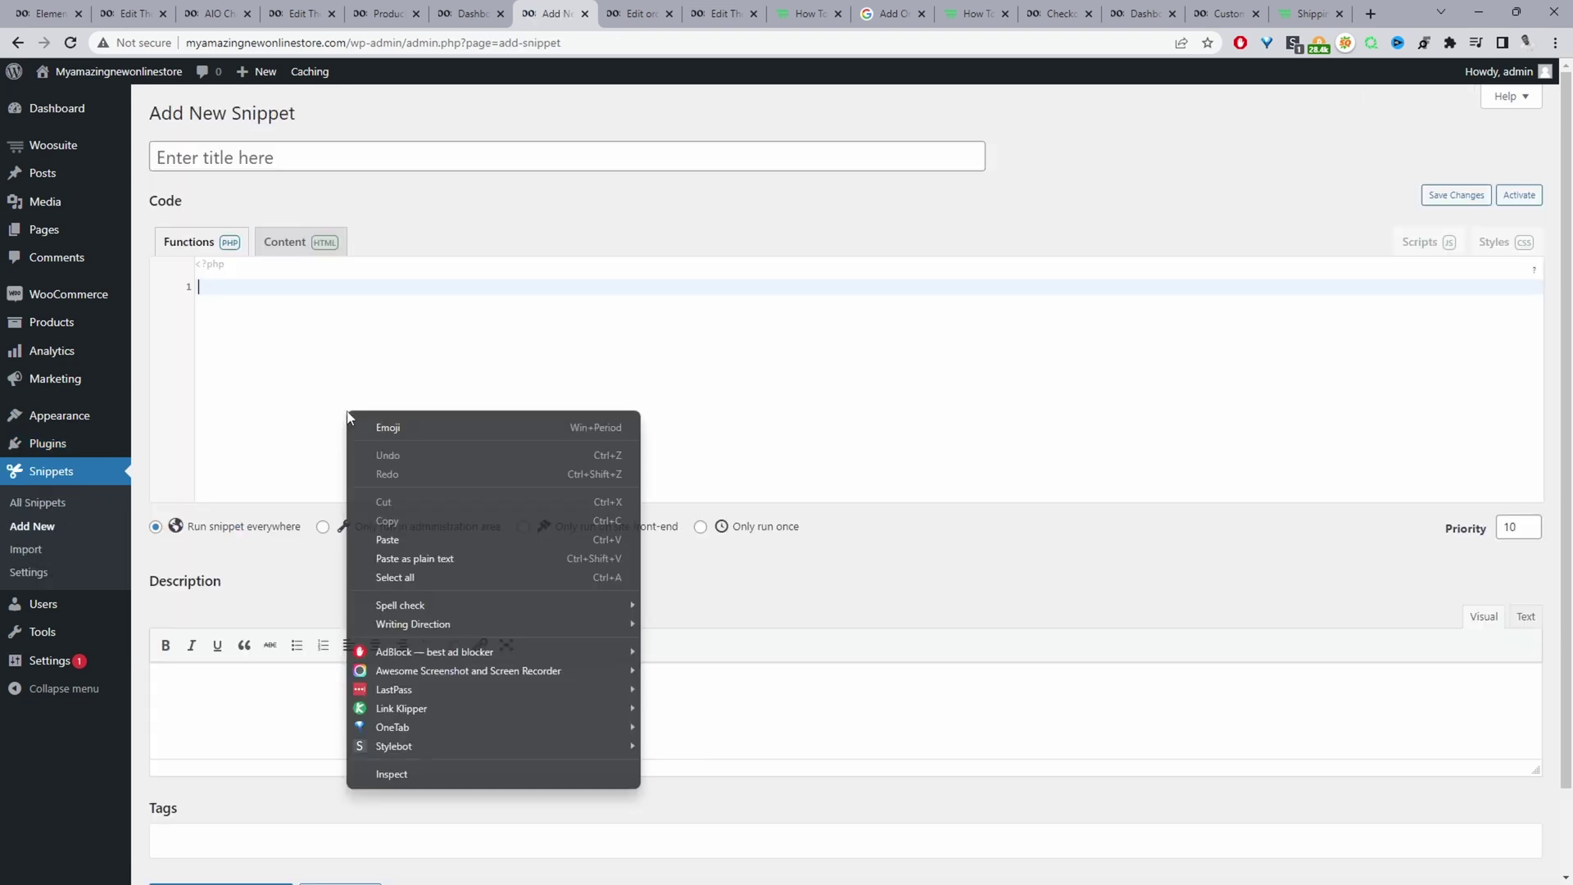
click(400, 539)
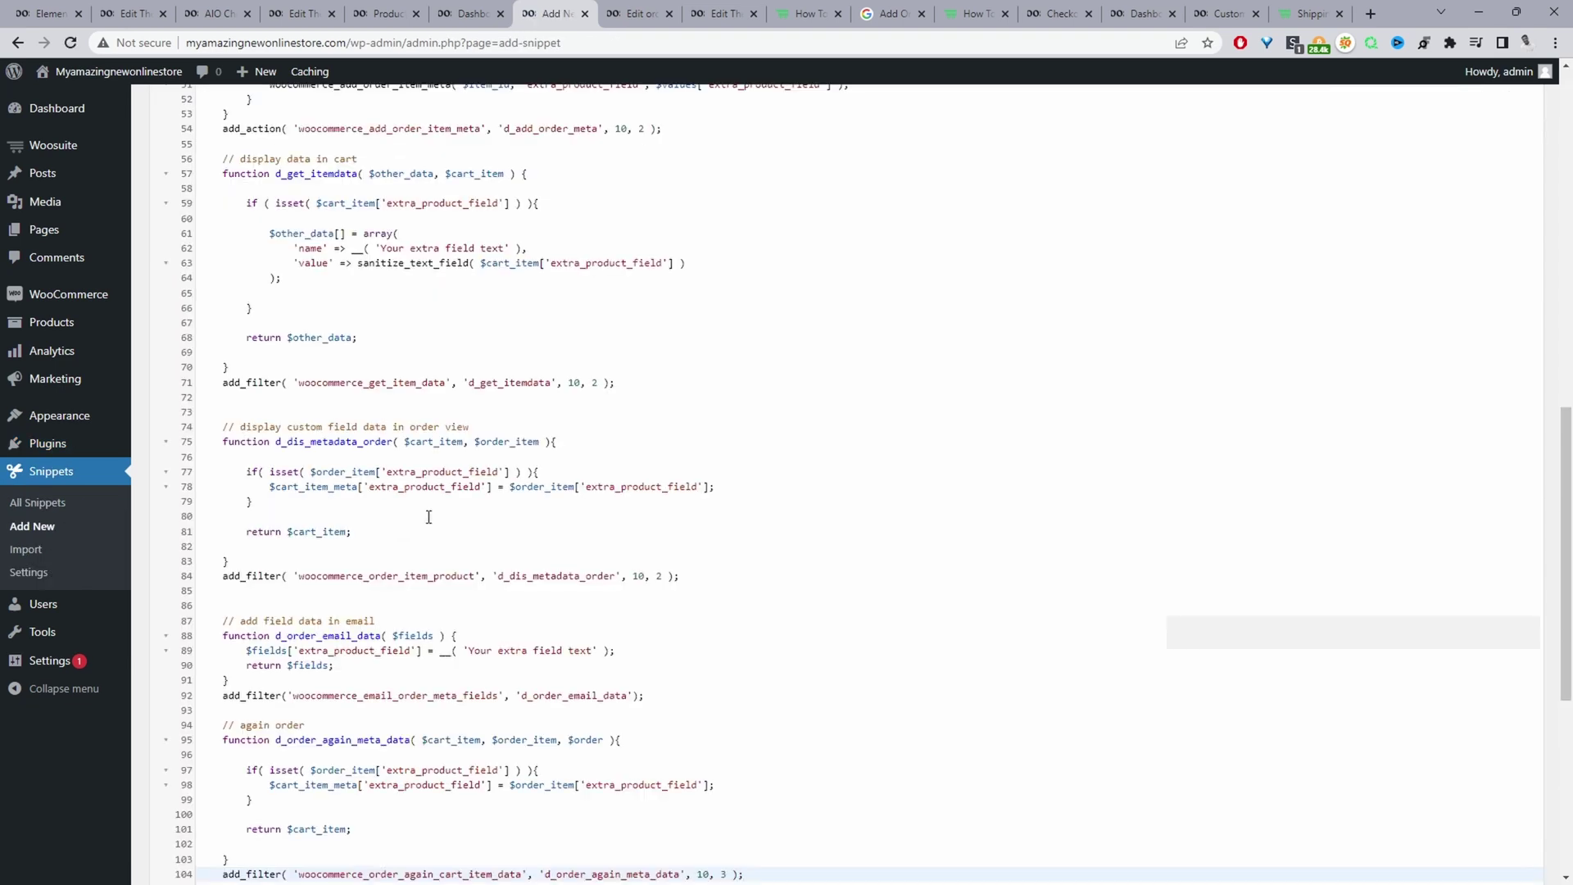
scroll(430, 514, up, 7)
scroll(431, 514, up, 3)
scroll(460, 404, down, 10)
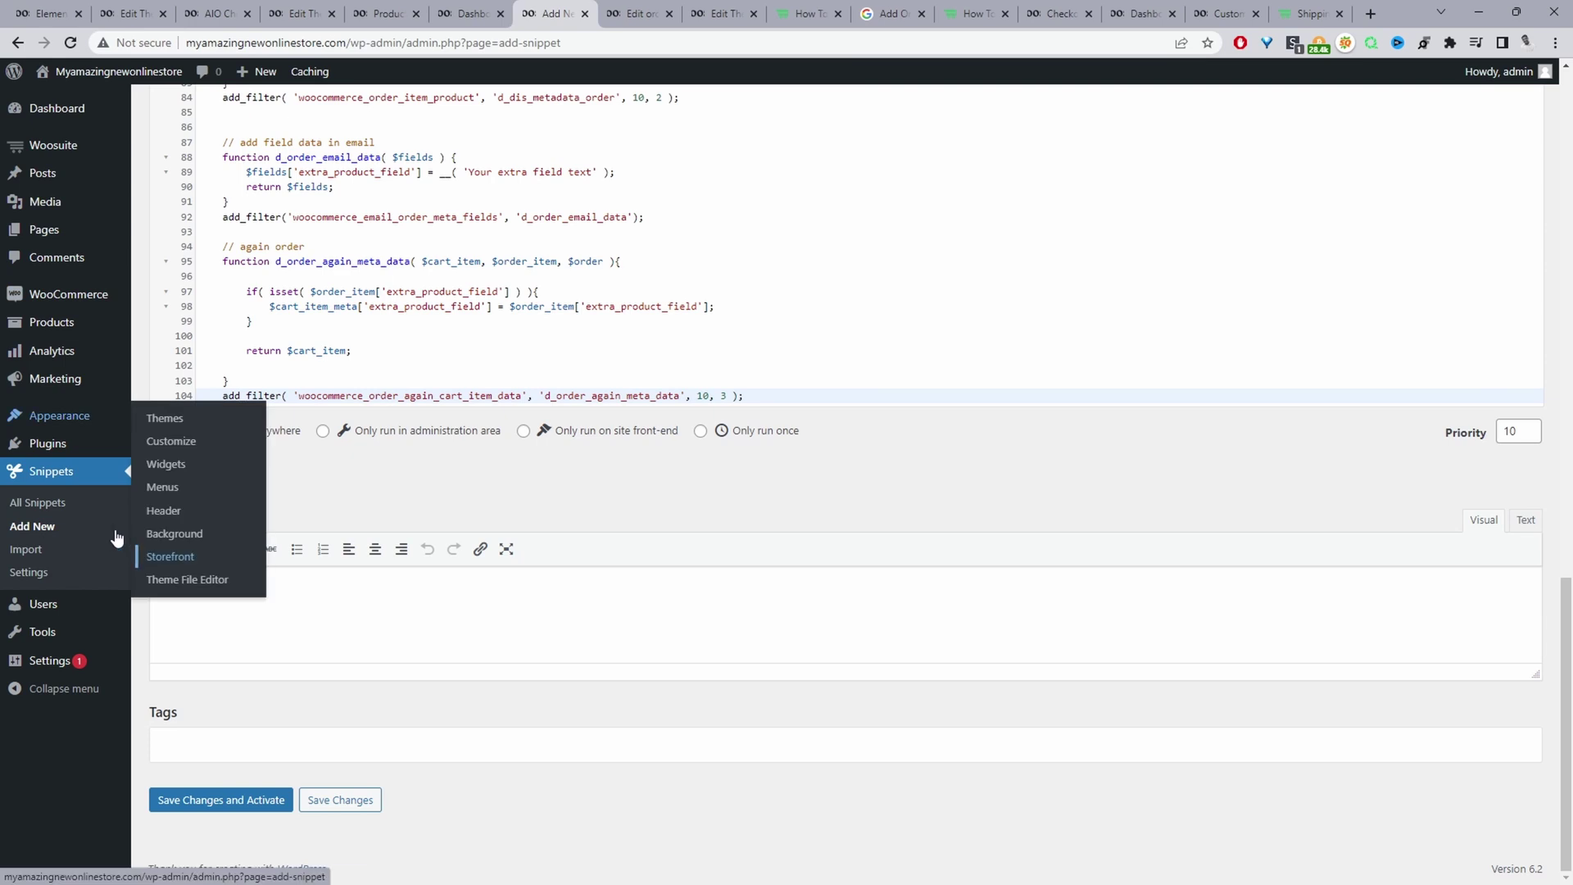
Step: Open the theme file editor in a separate tab and cut the custom product field code out of Storefront's functions.php
middle_click(176, 579)
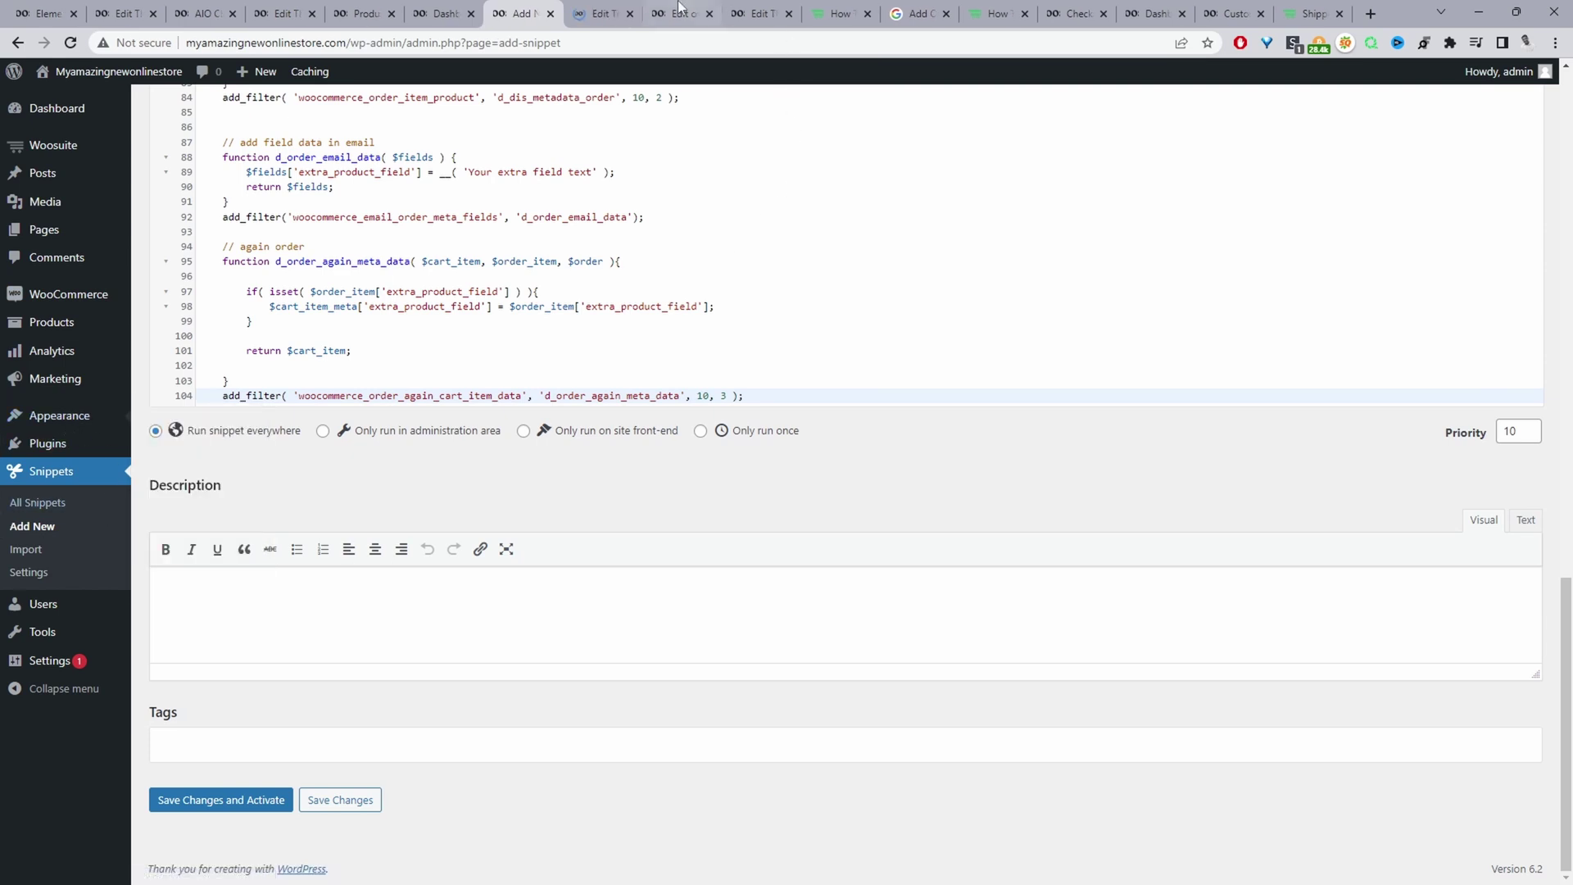
click(603, 13)
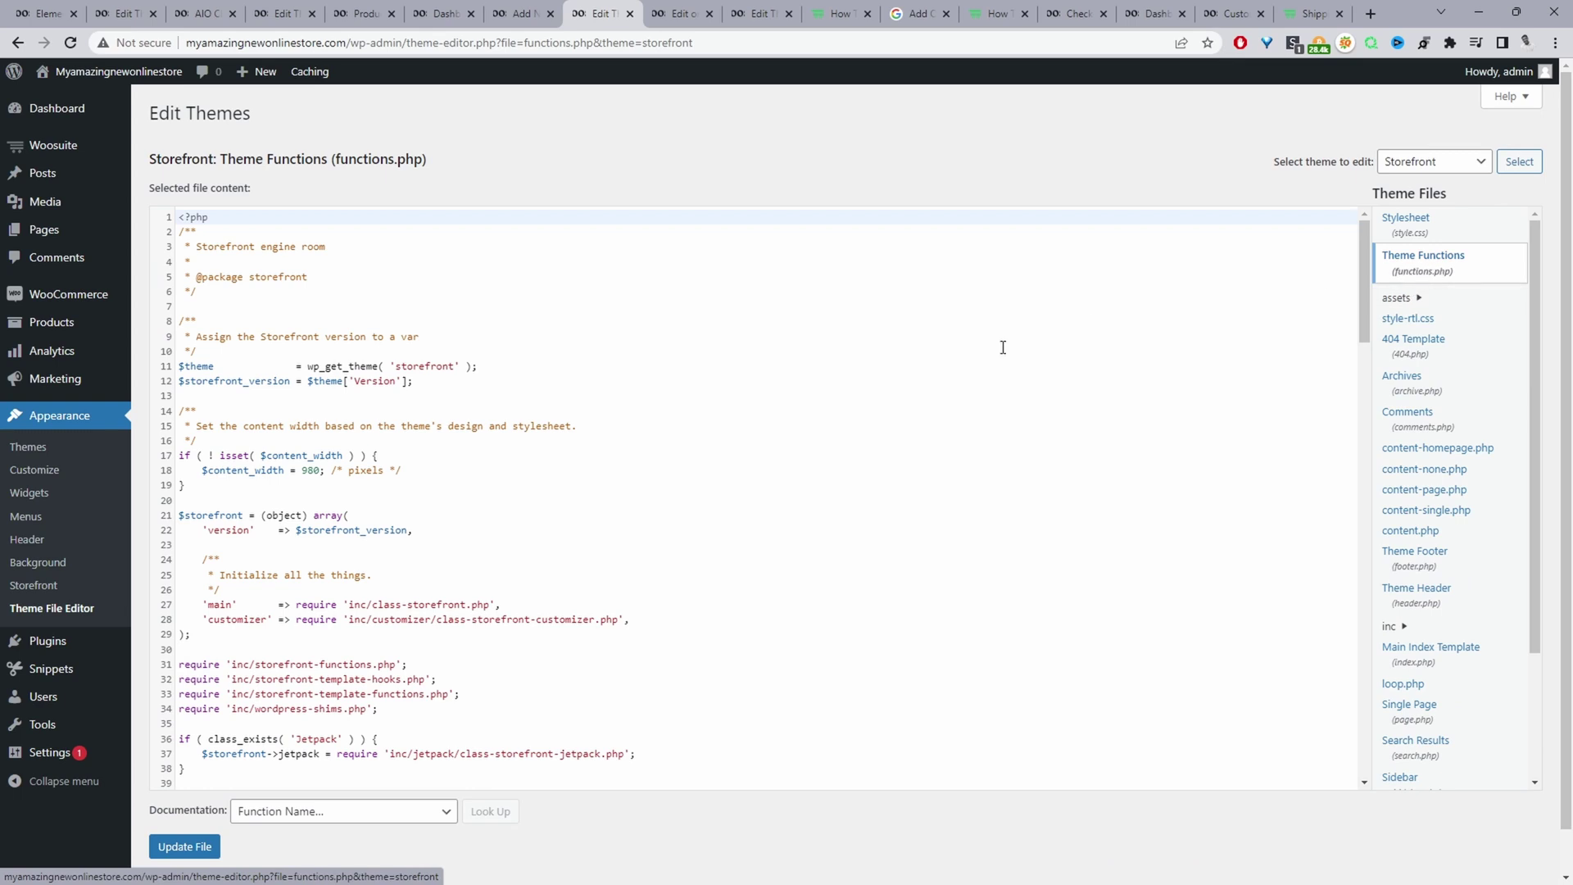
scroll(778, 426, down, 20)
drag(737, 766, 179, 459)
scroll(257, 357, up, 5)
scroll(257, 357, up, 2)
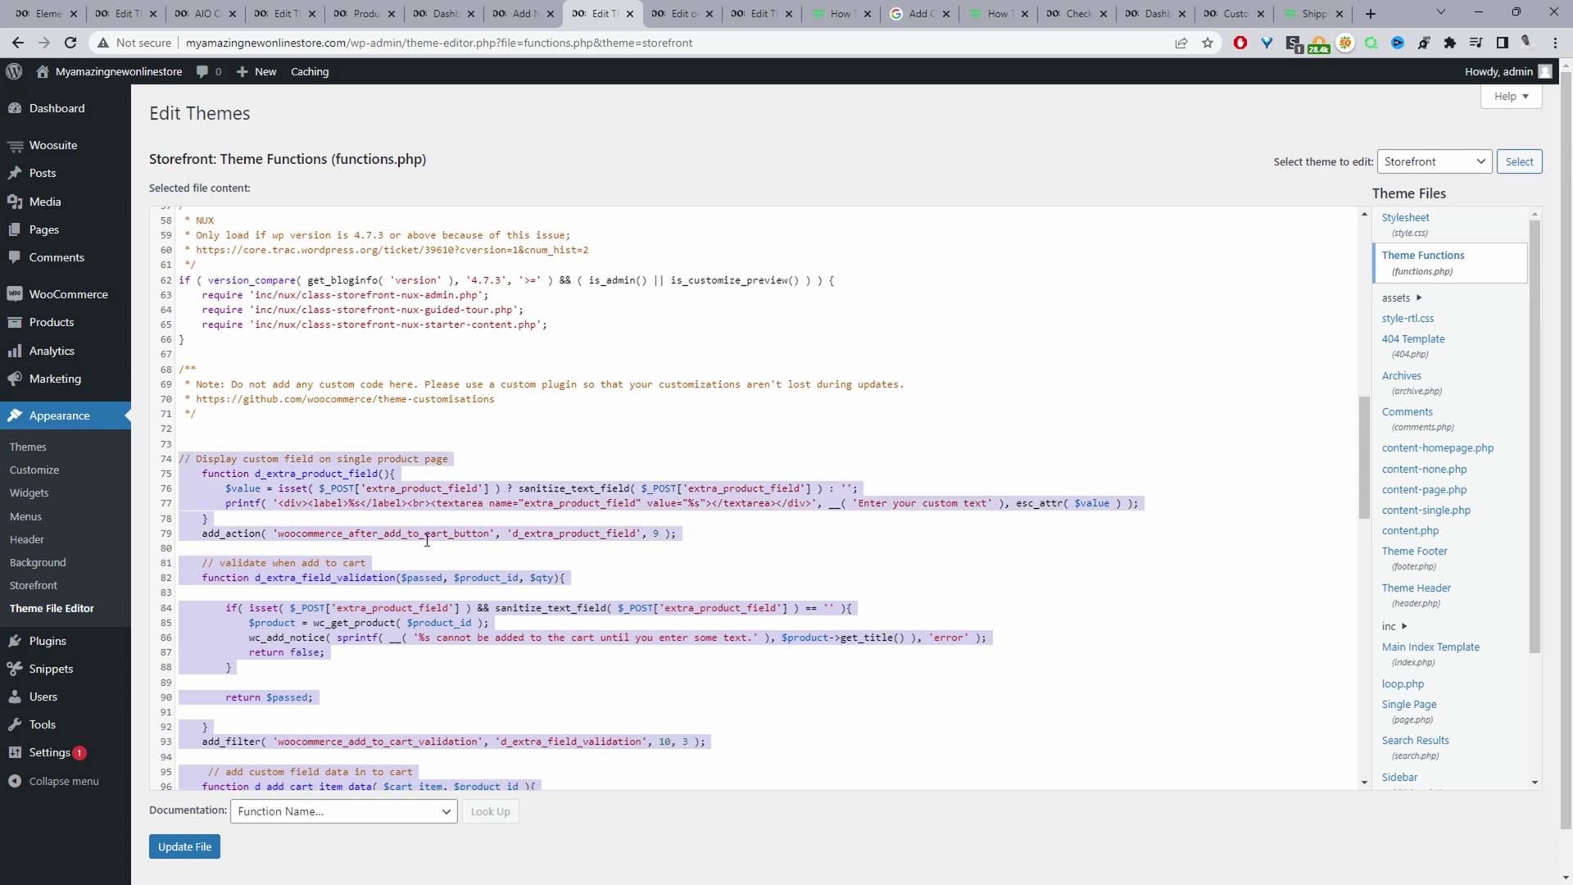
key(ctrl+x)
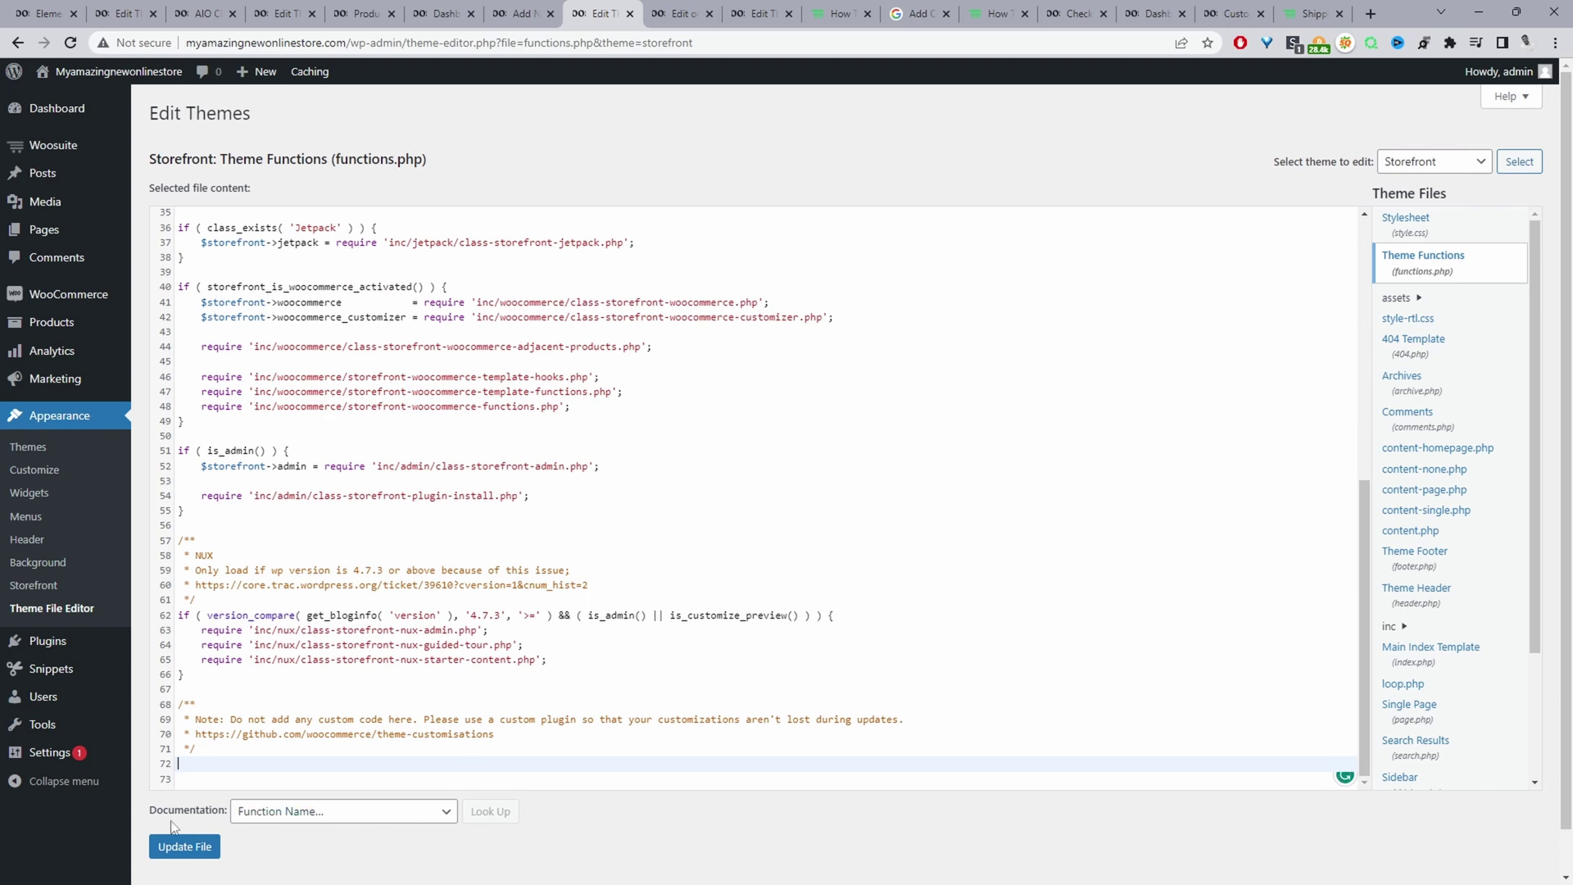
Step: In the new snippet's validation notice, replace "some text" so it reads "cannot be added to the cart until you enter your requirements."
click(524, 15)
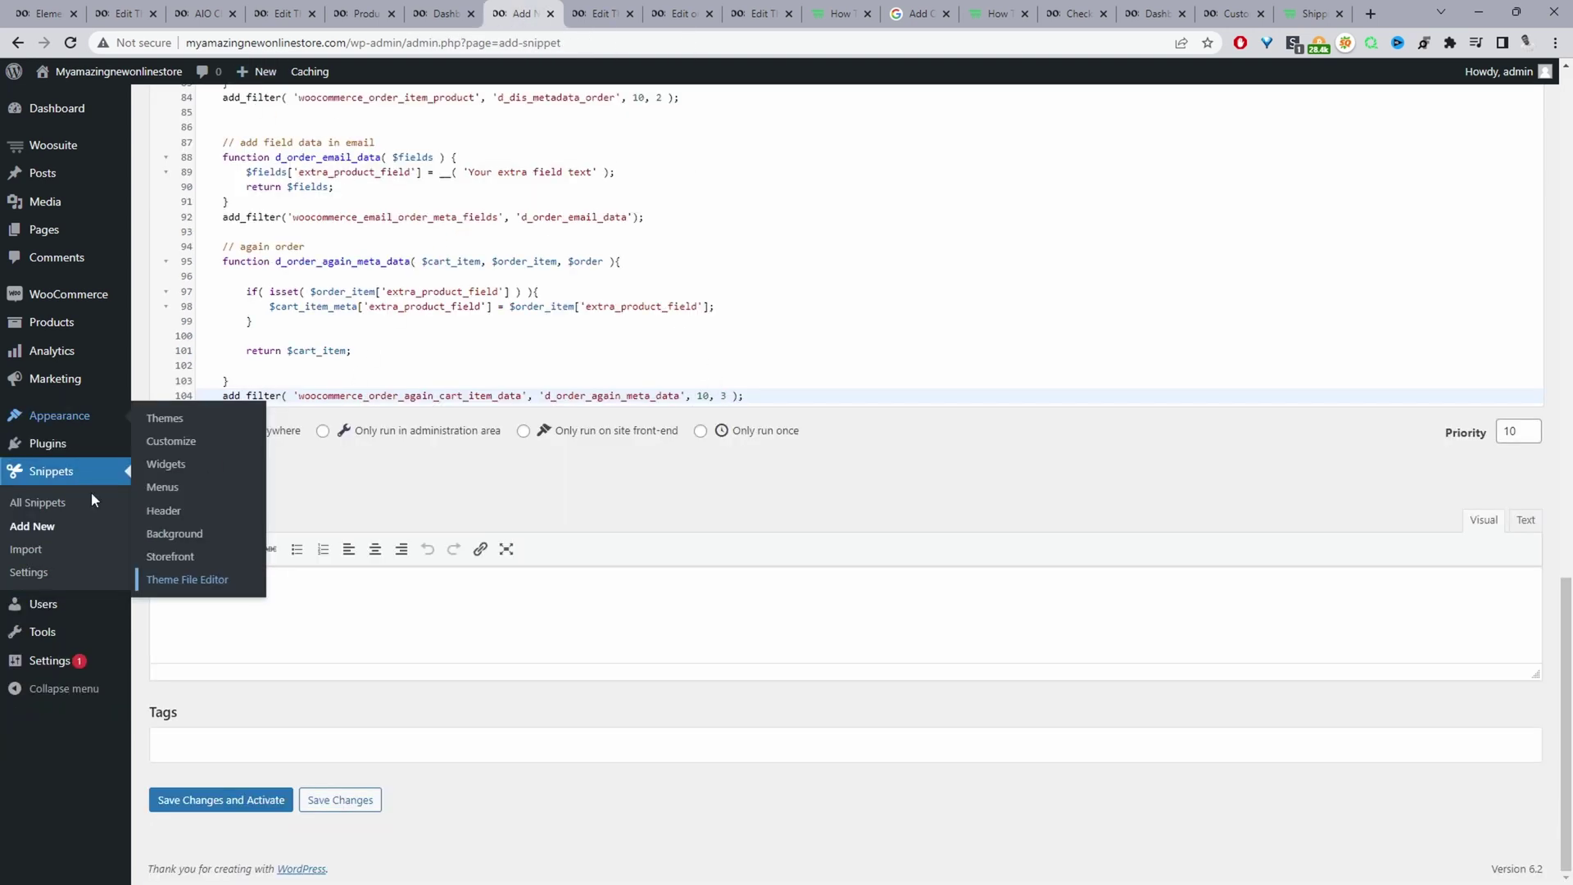
scroll(674, 381, up, 12)
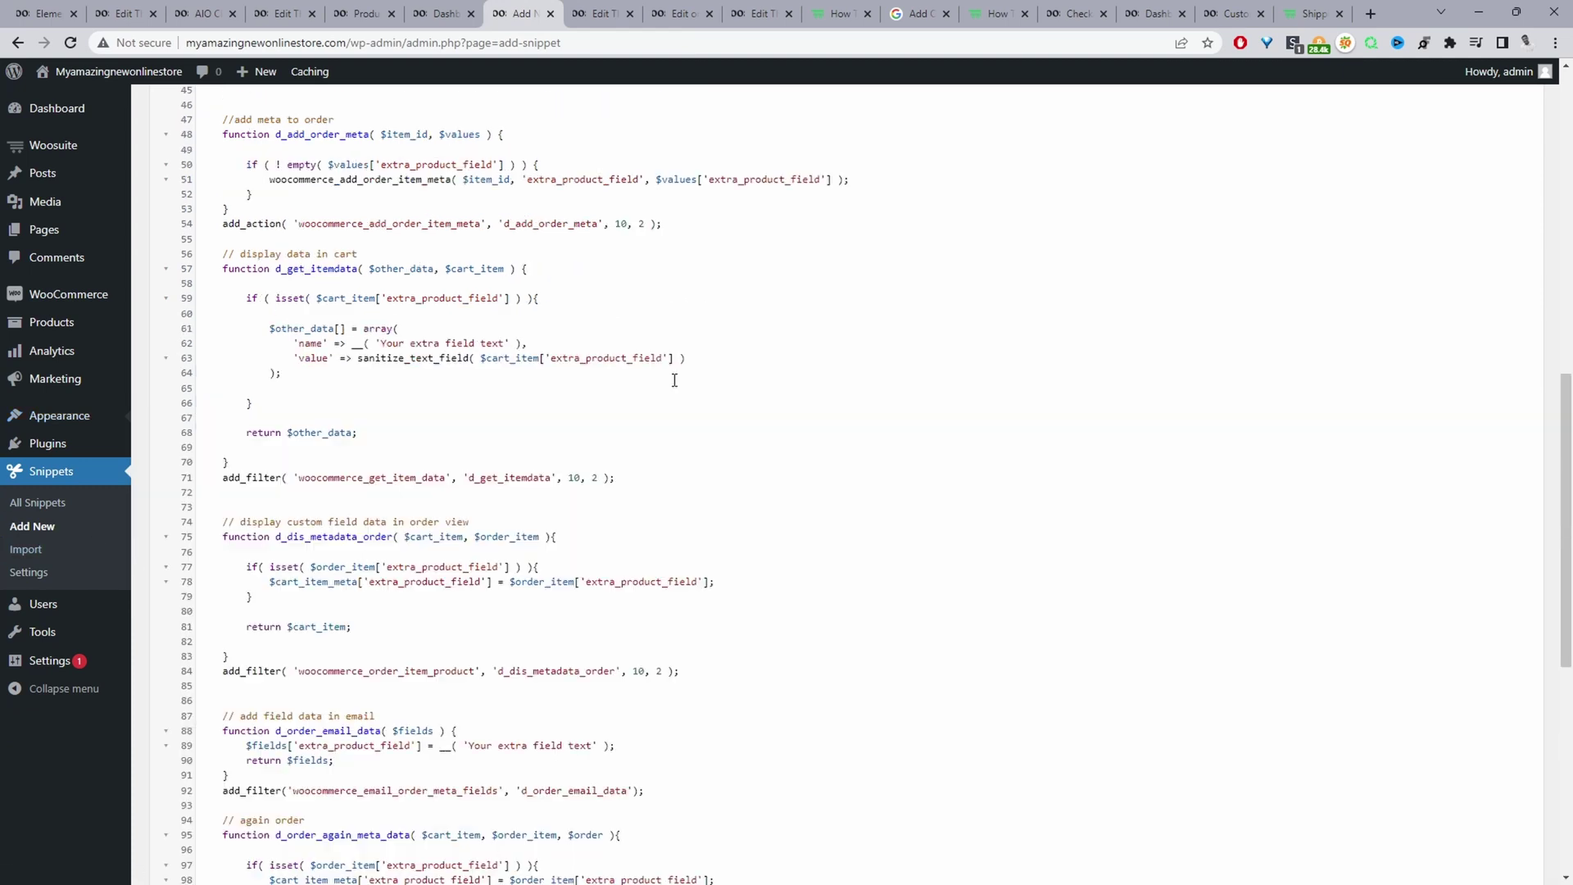
scroll(675, 381, up, 5)
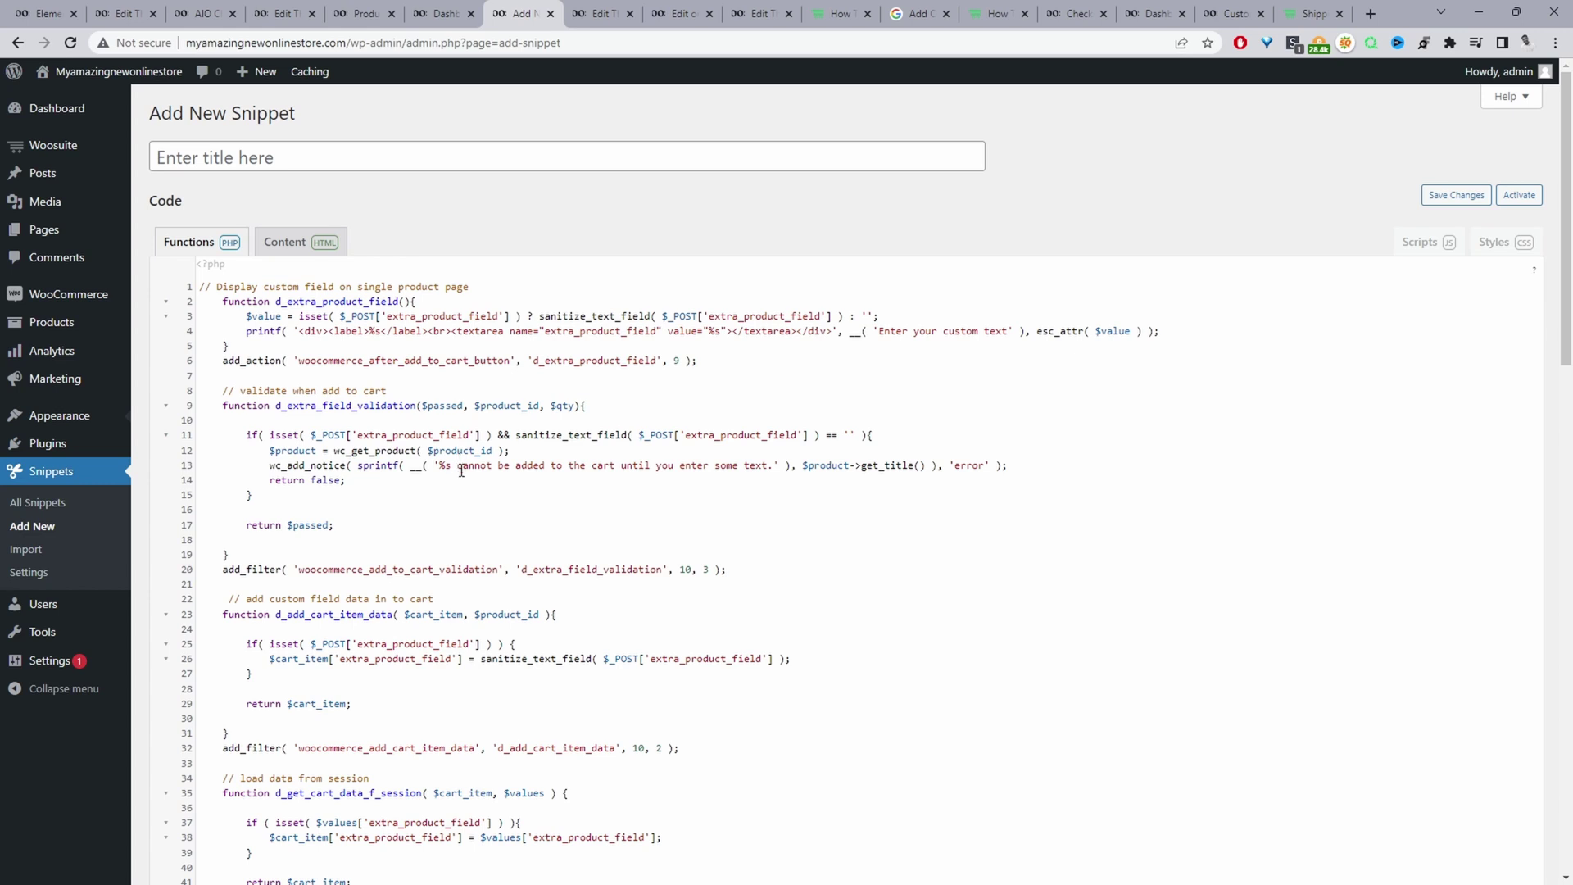
drag(462, 468, 510, 468)
click(772, 466)
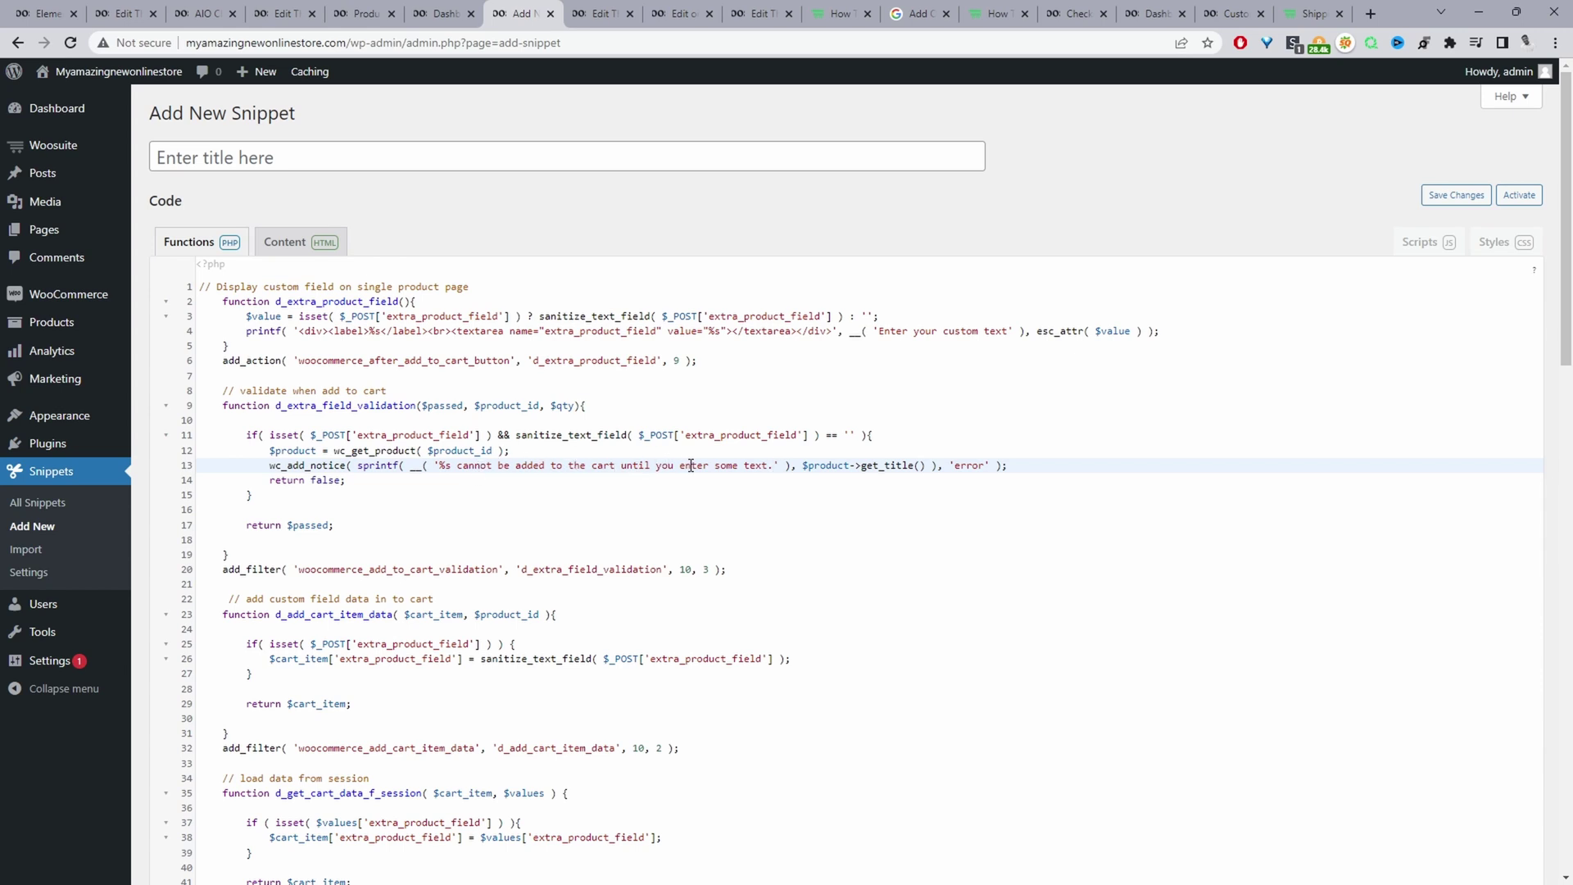
drag(713, 465, 769, 465)
text(y)
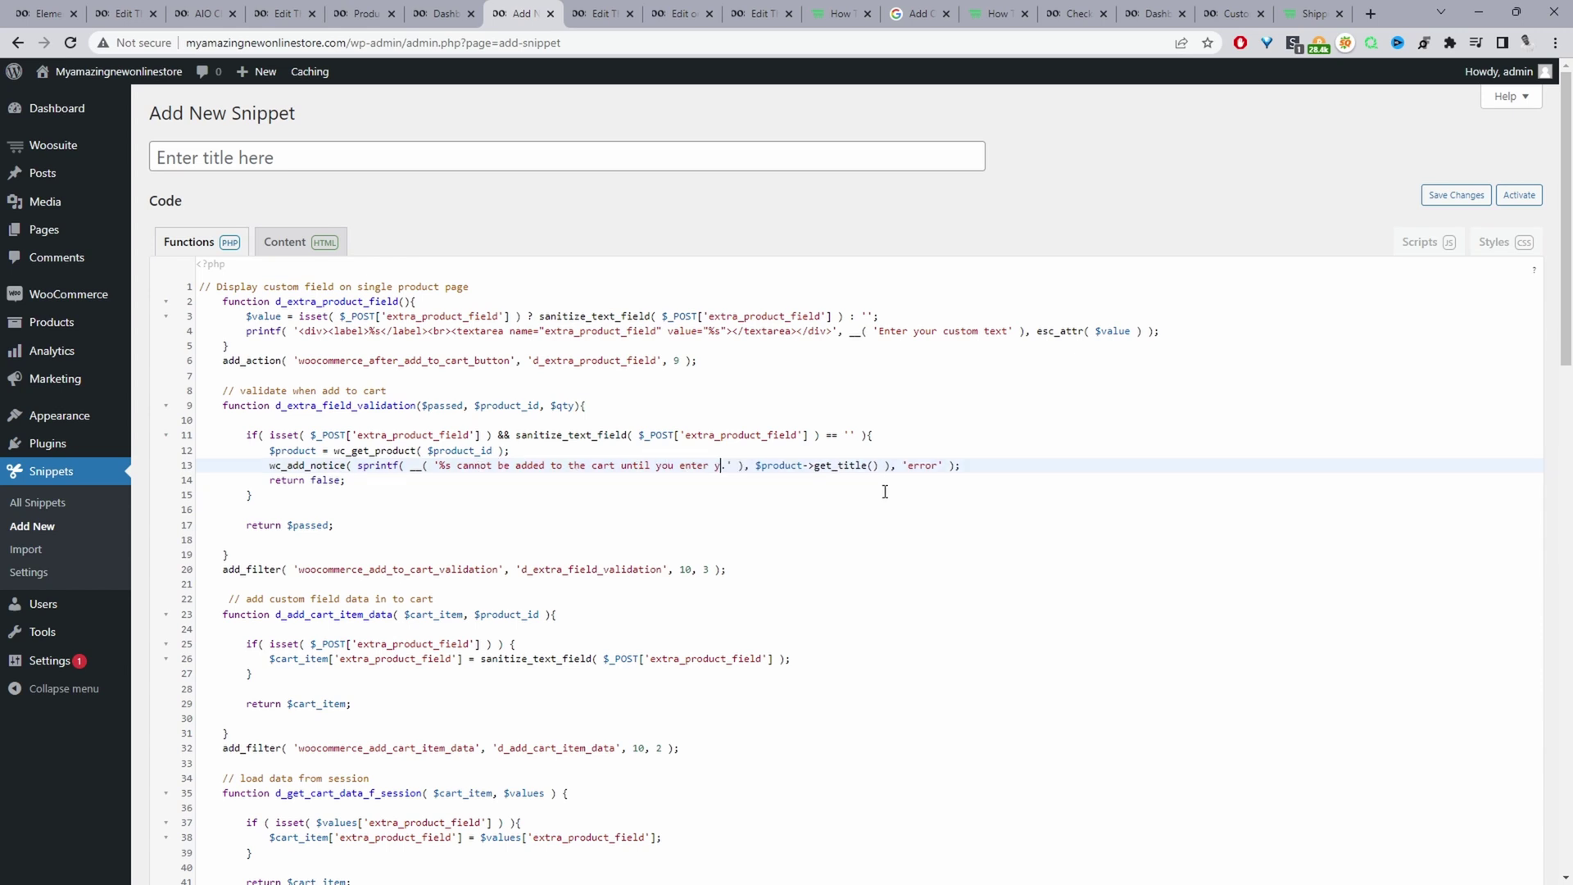
text(our requirements)
key(BackSpace)
click(644, 503)
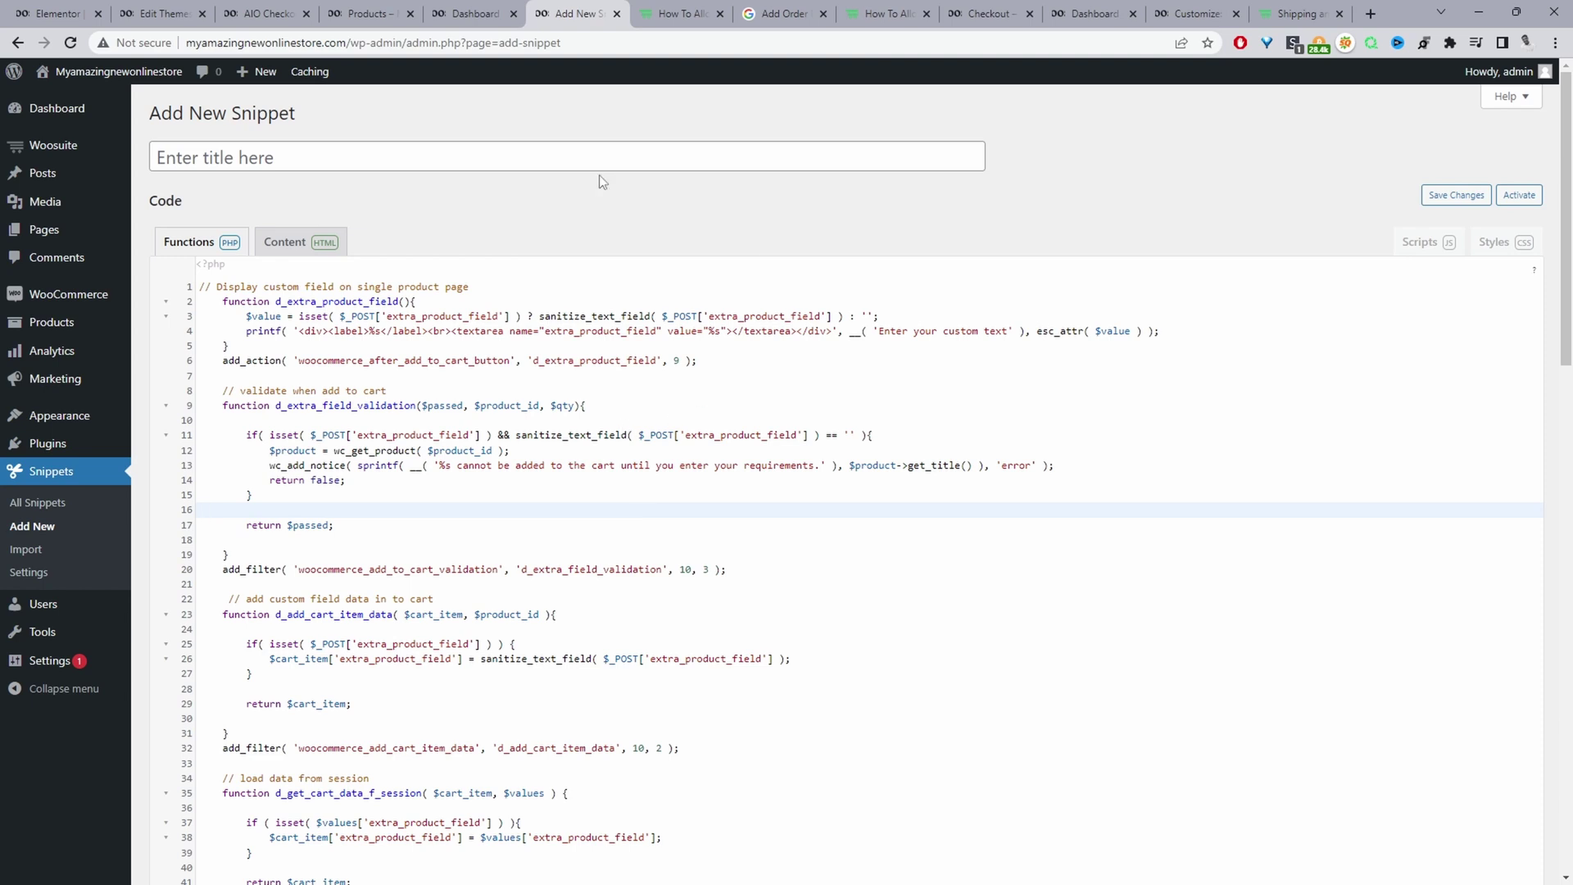
Step: Title the snippet "customer order notes", then save and activate it
click(423, 166)
text(Ext)
key(BackSpace)
key(BackSpace)
key(BackSpace)
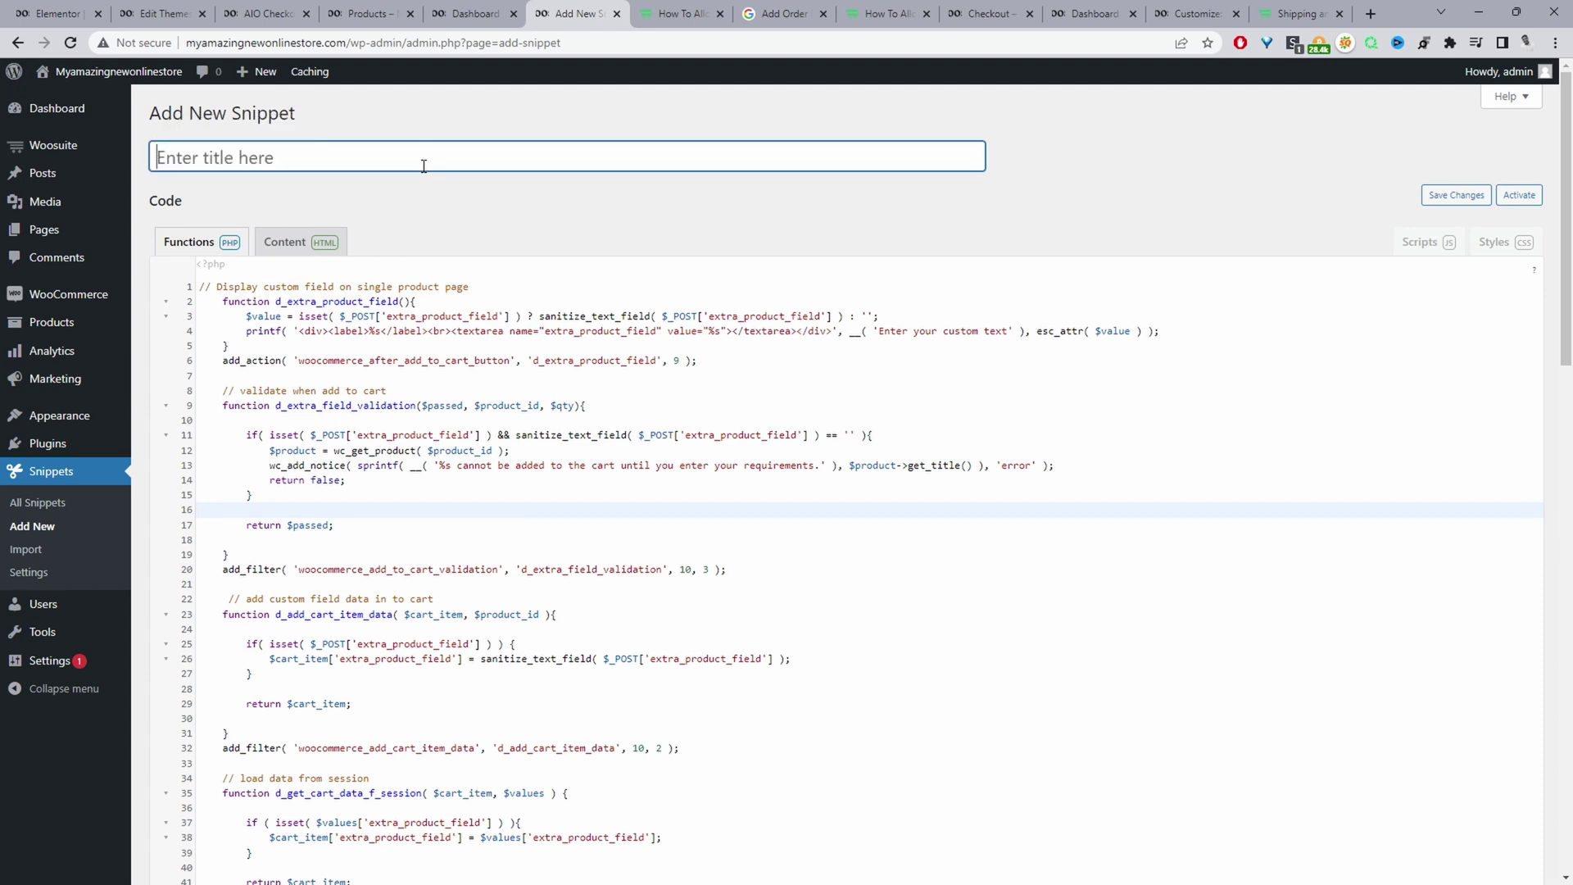
text(custome)
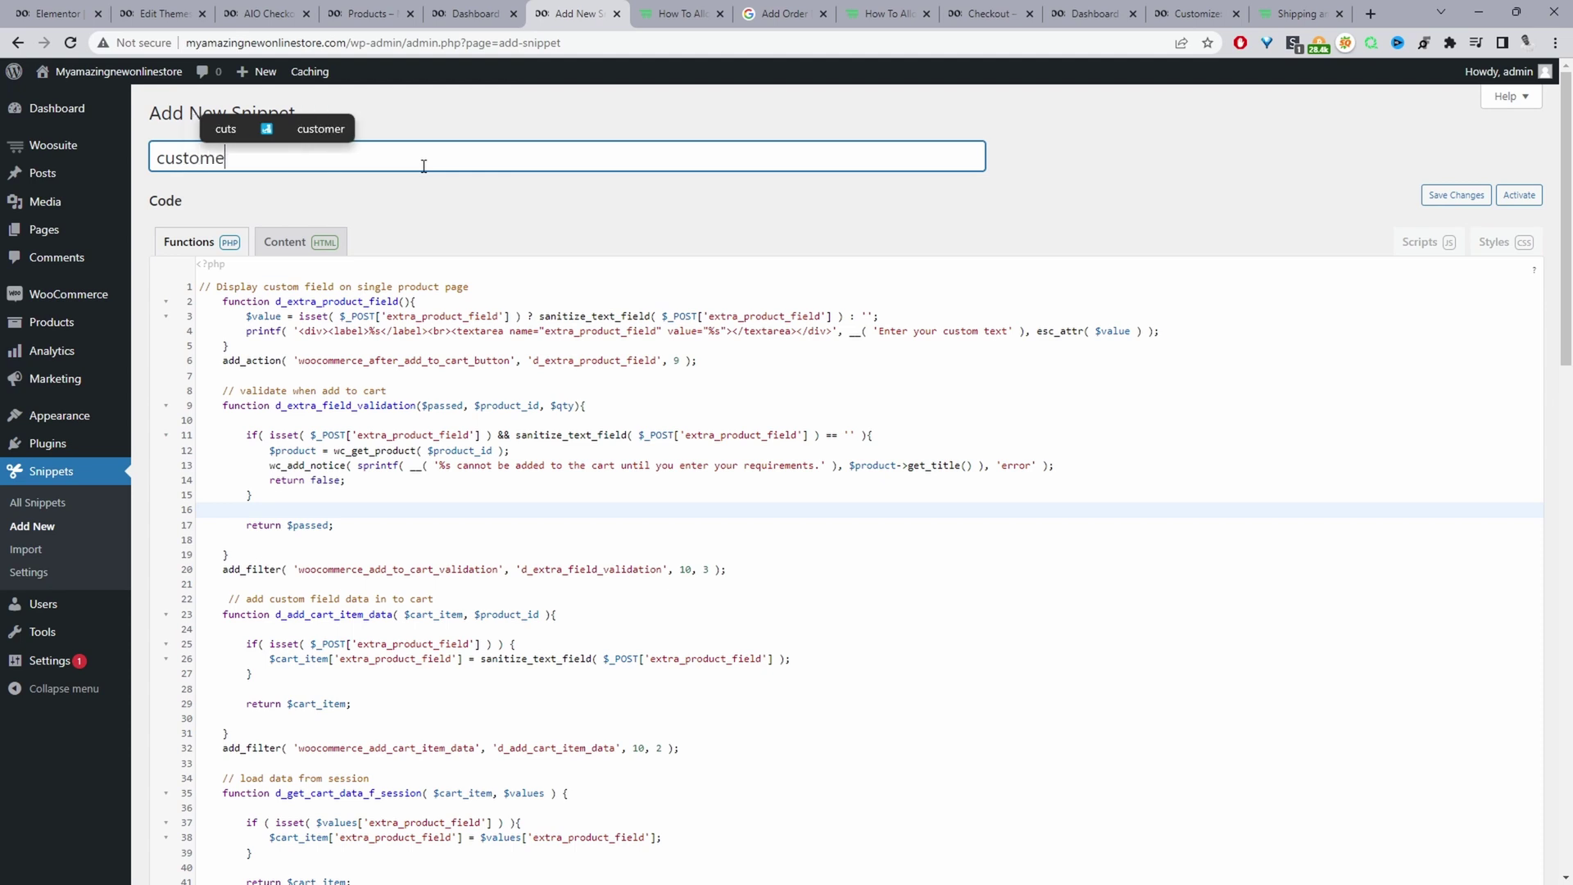
scroll(462, 507, down, 15)
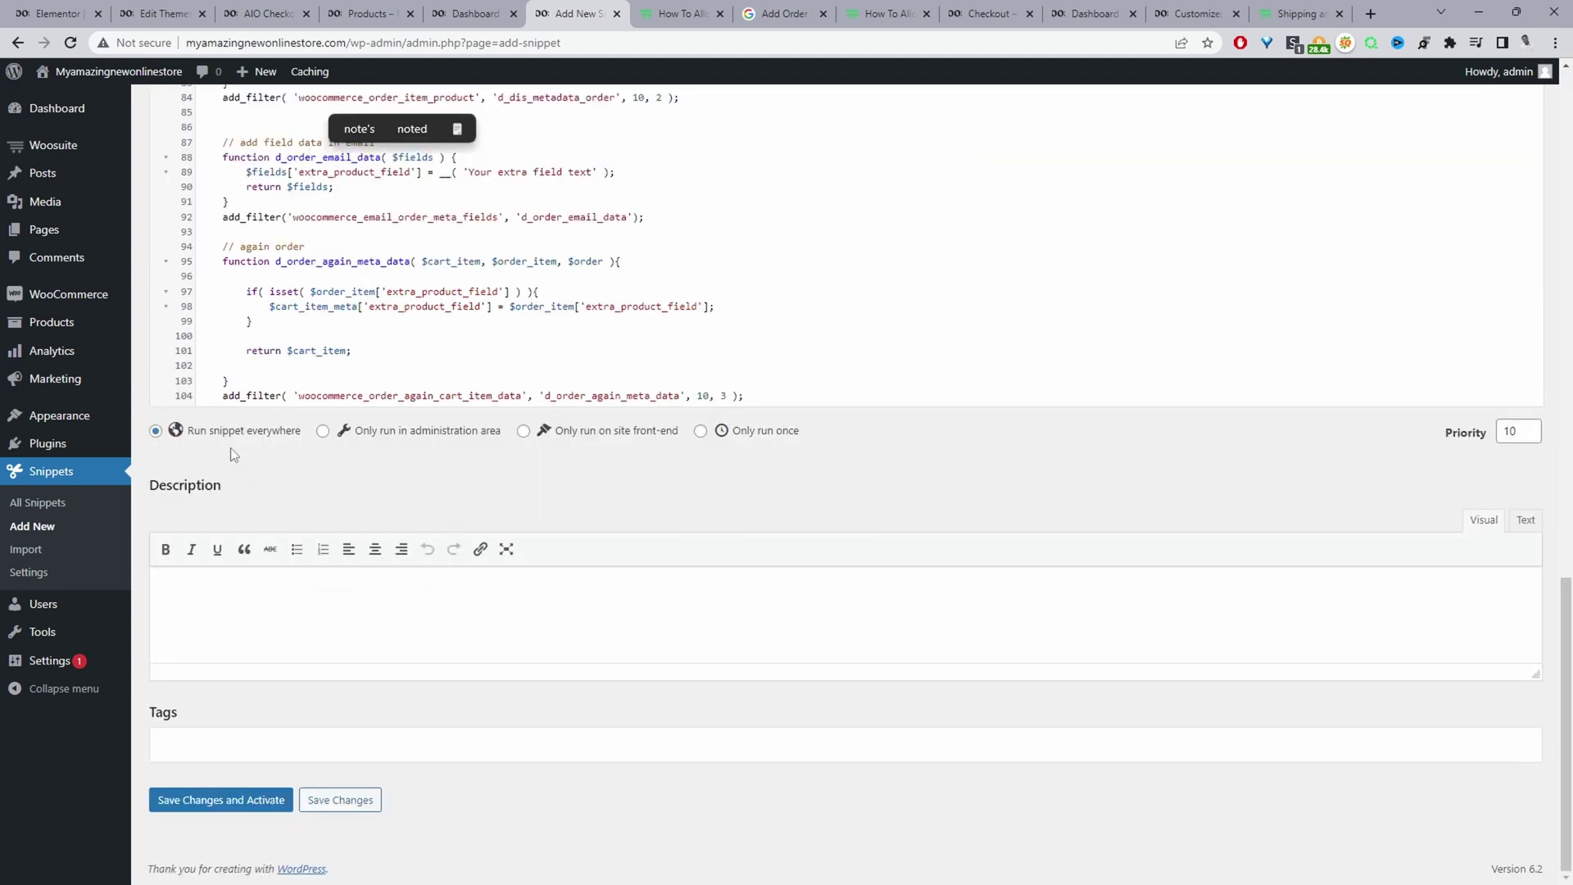
click(218, 809)
click(224, 815)
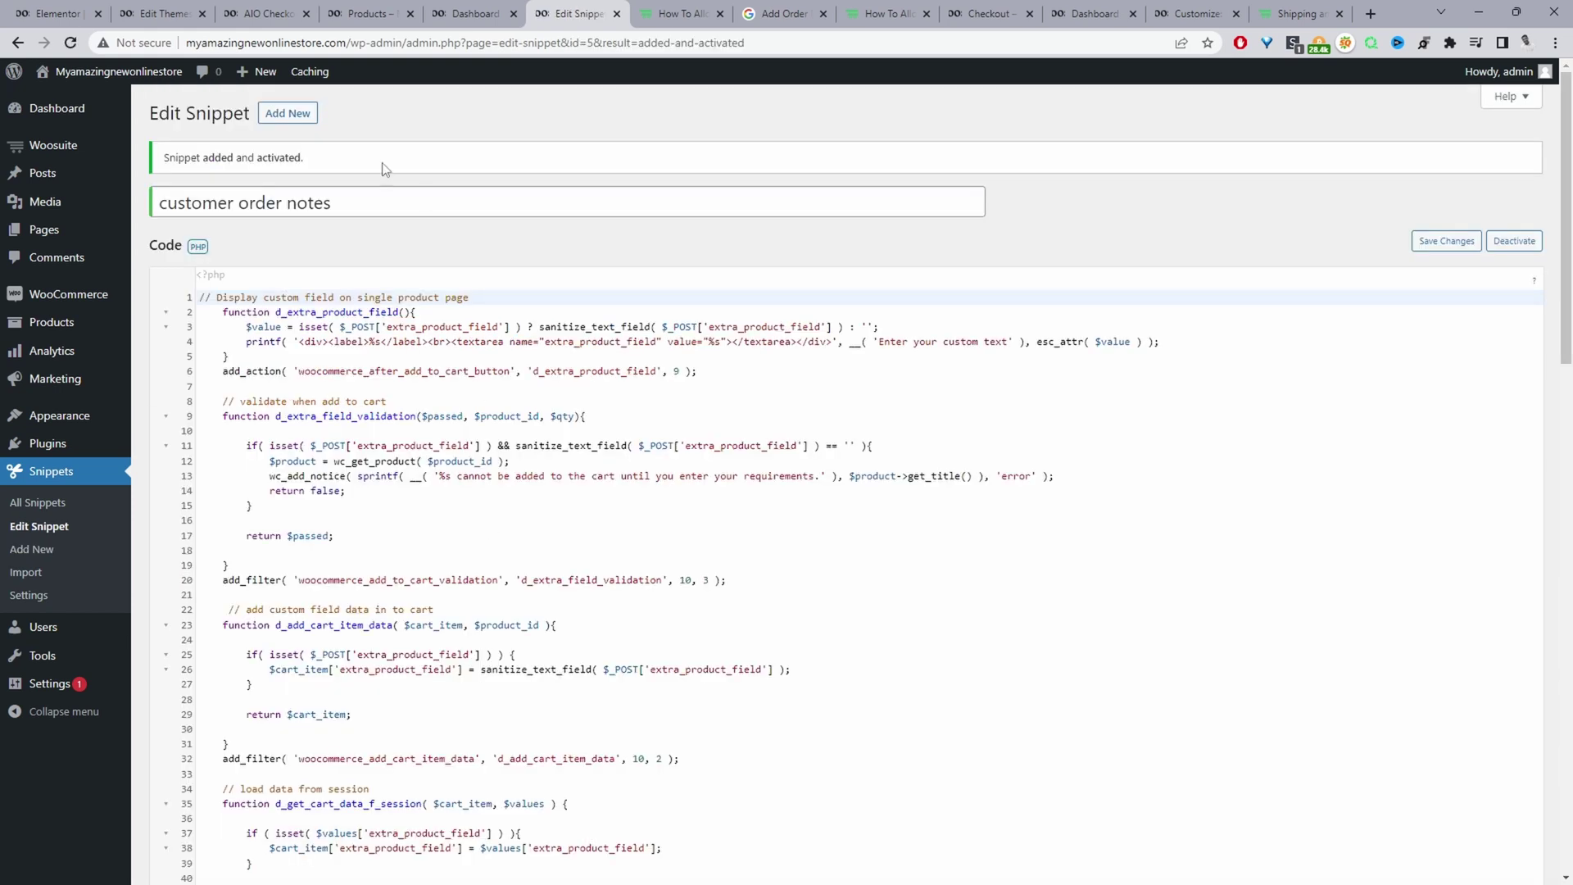
Step: Switch to the shop page and open the "Casual Flat Men's Pants Patched Pocket" product in its own tab
click(385, 13)
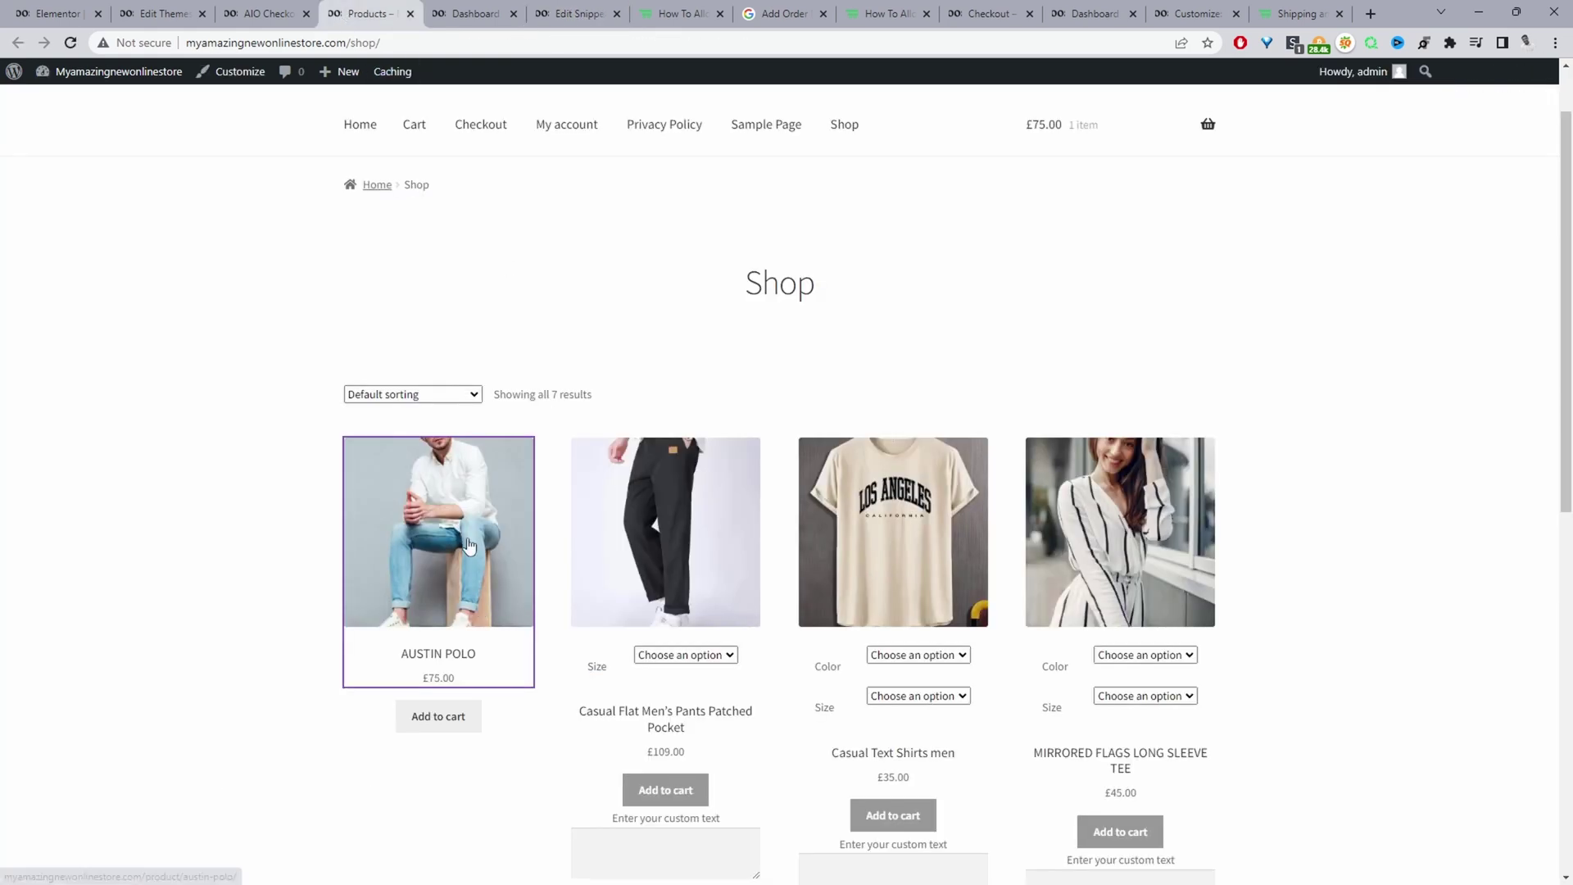
middle_click(471, 533)
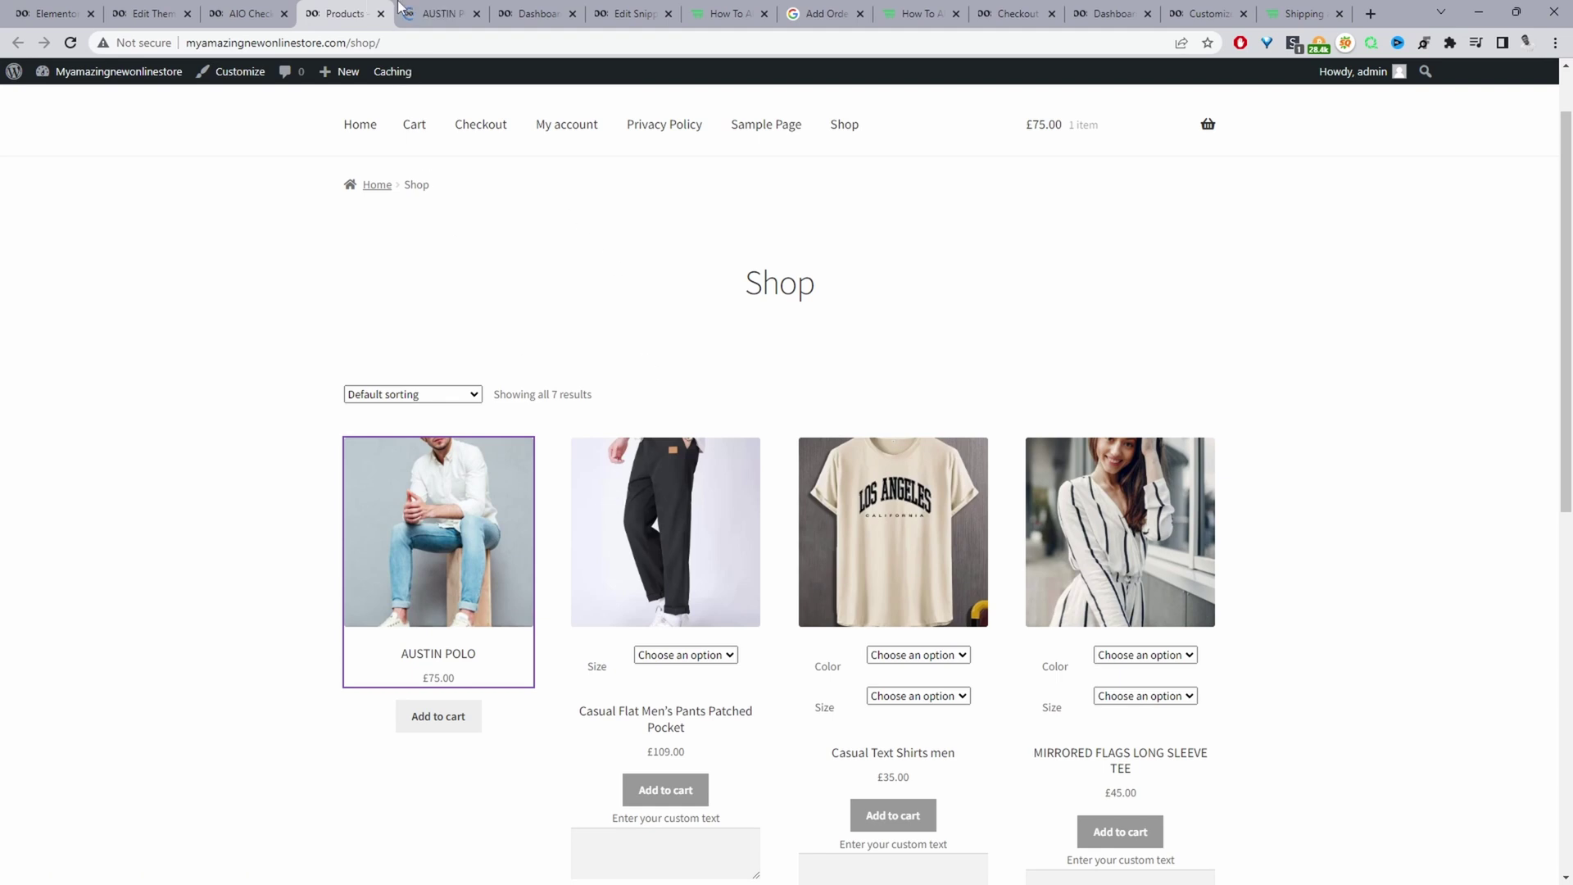
middle_click(611, 537)
key(ctrl+Tab)
scroll(959, 501, down, 1)
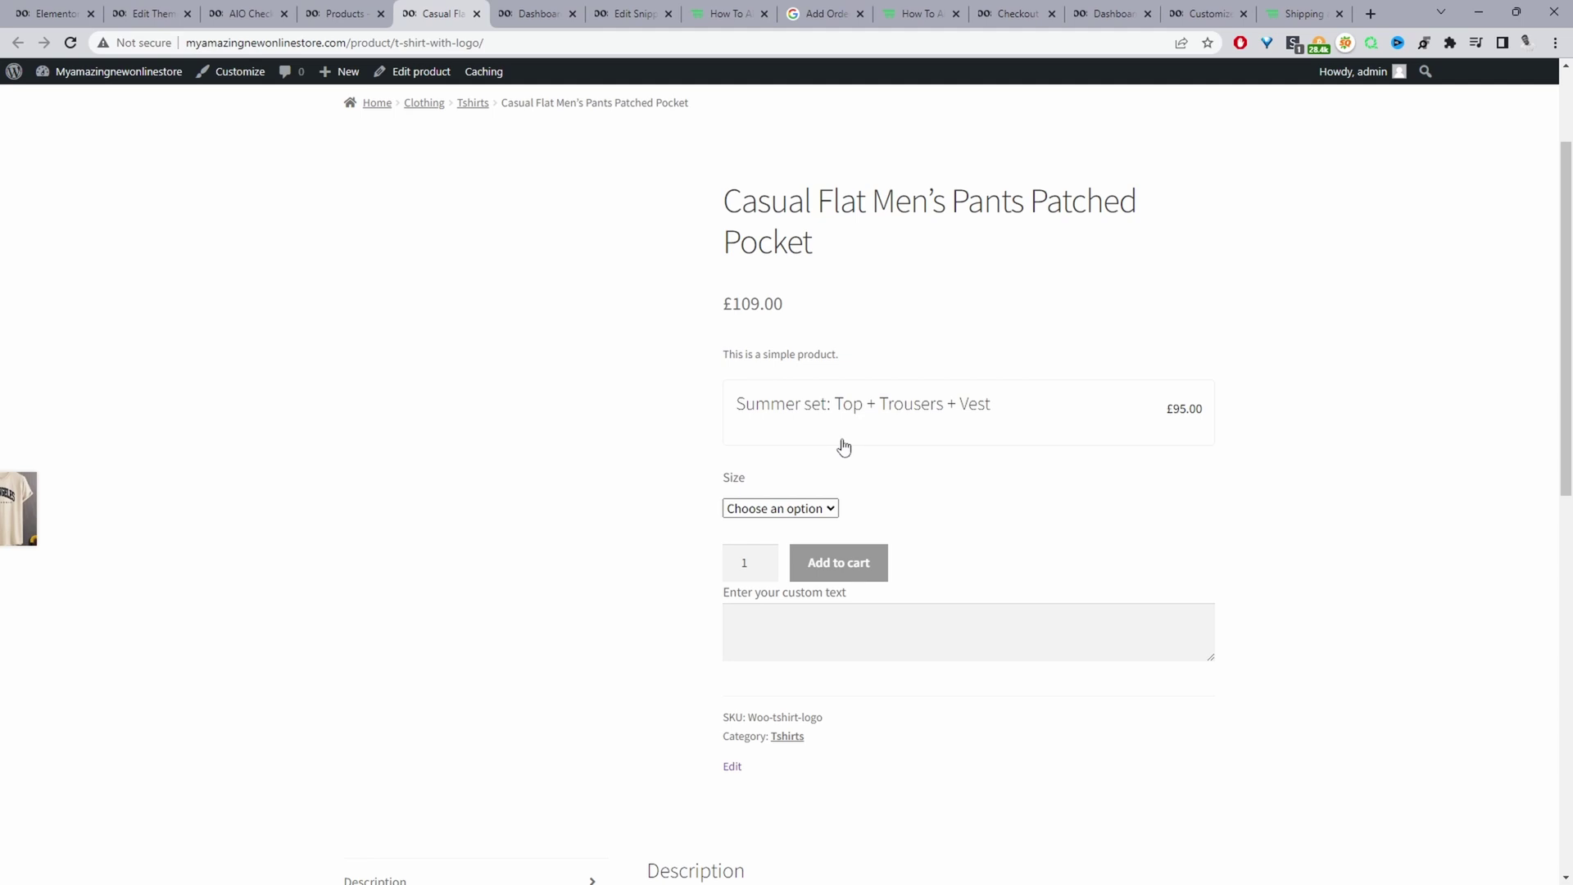
Step: Choose size M and try to add the pants to the cart with the custom text field empty to test the validation notice
click(782, 508)
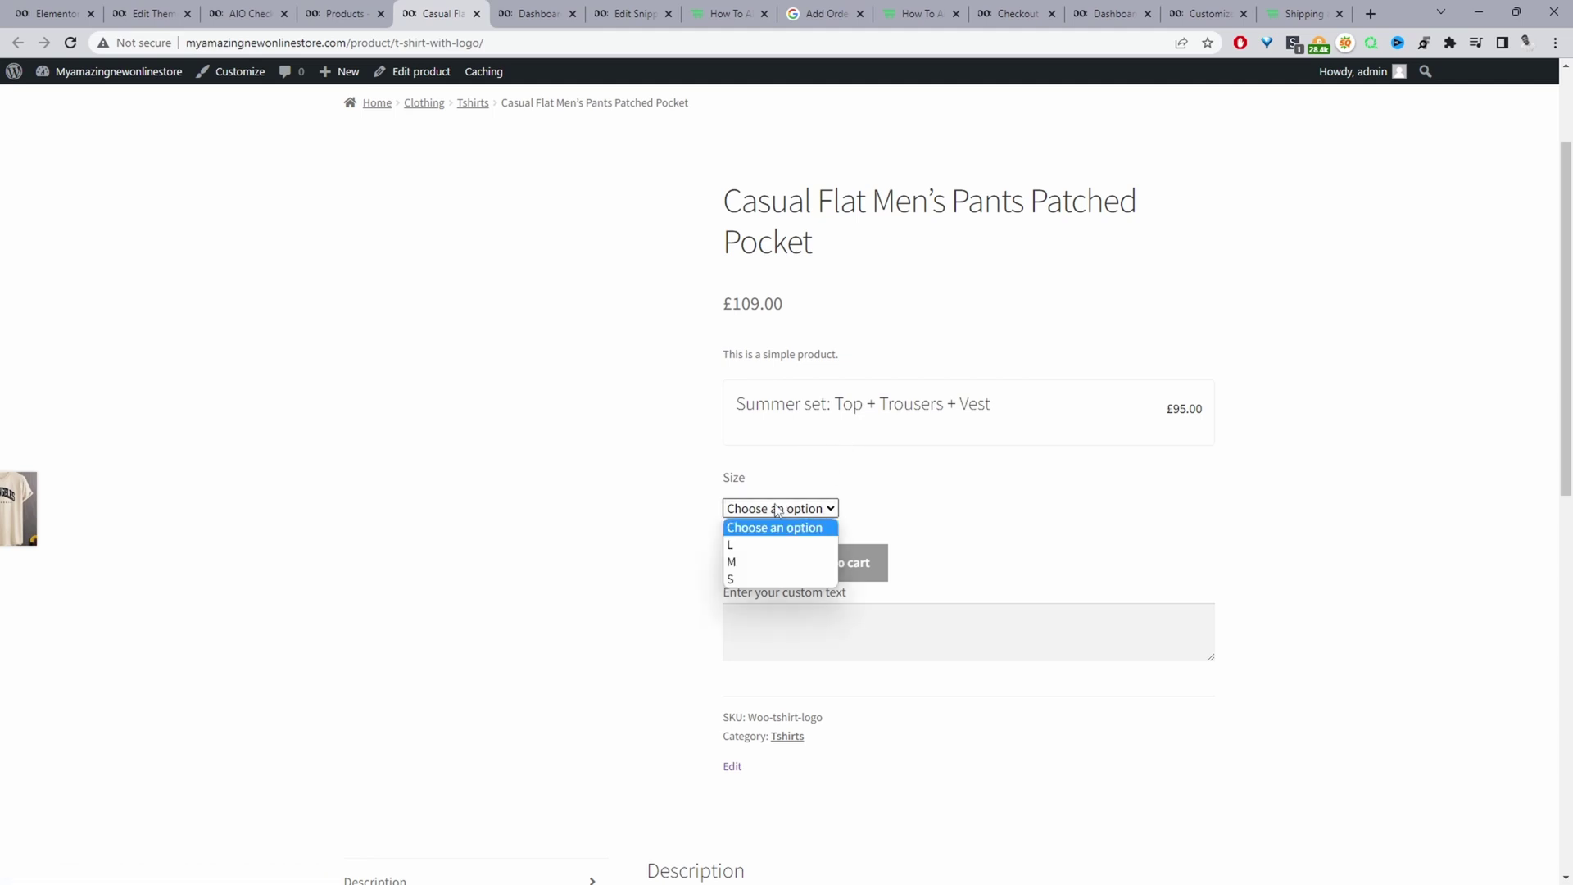
click(768, 562)
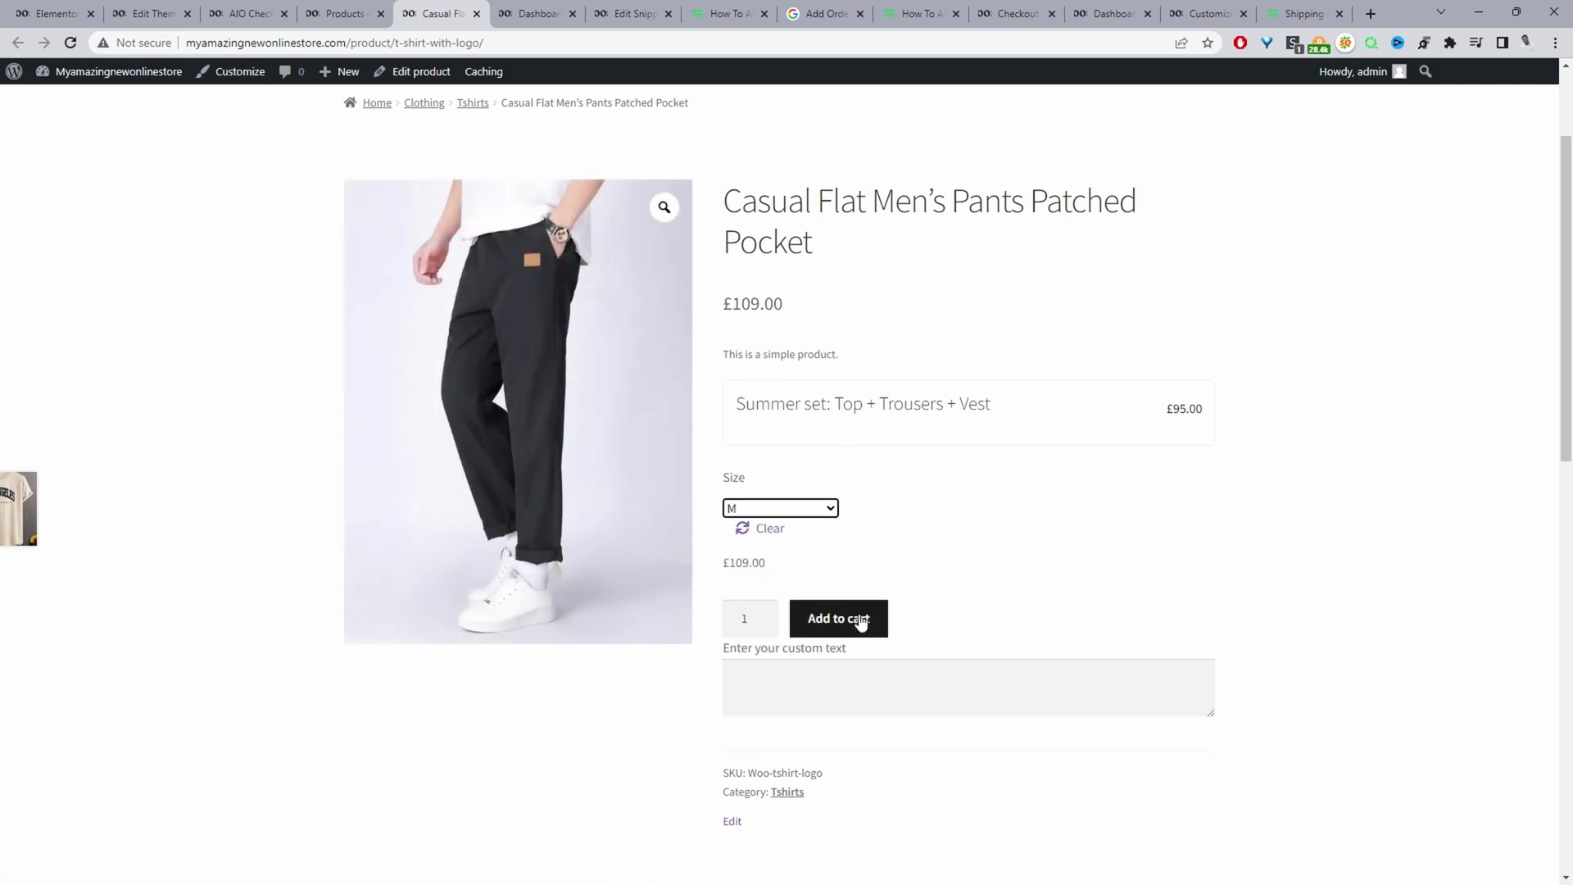
click(788, 685)
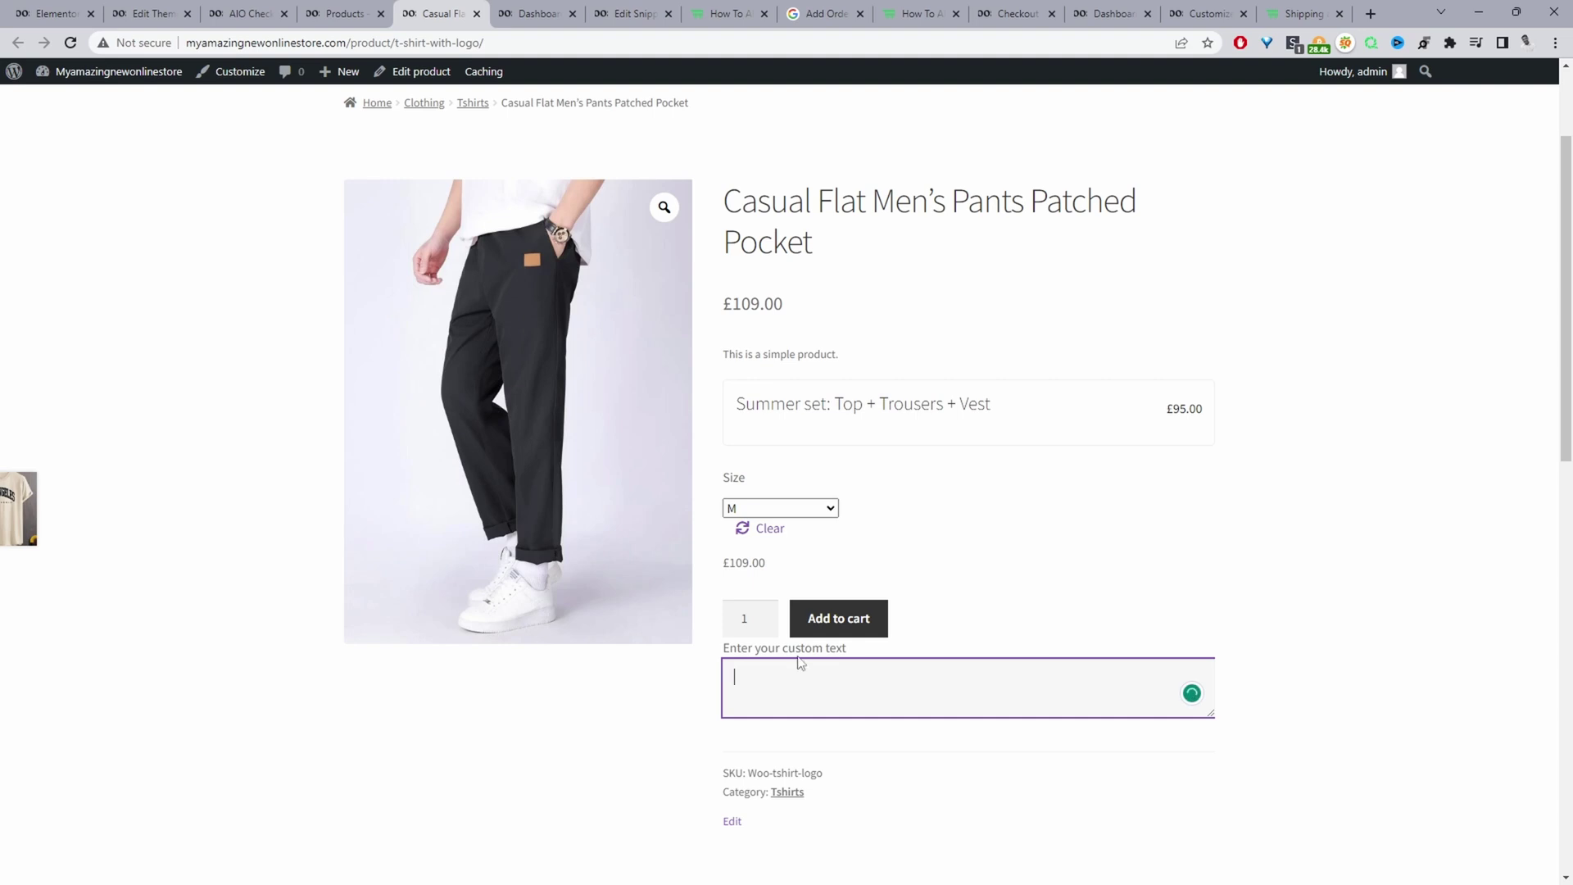
click(817, 631)
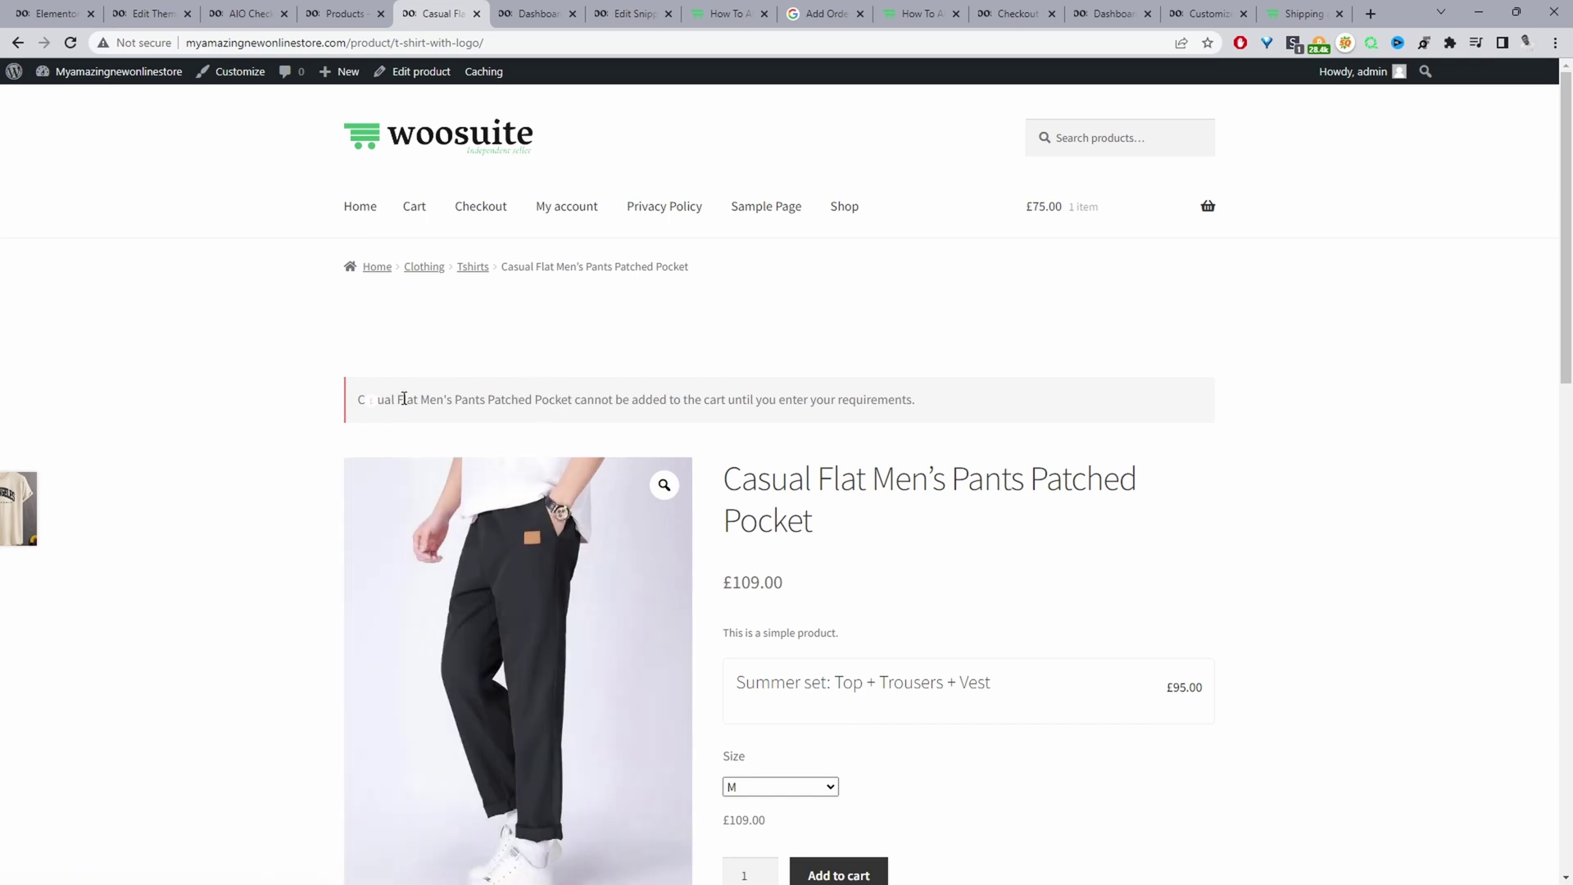
drag(399, 403, 557, 413)
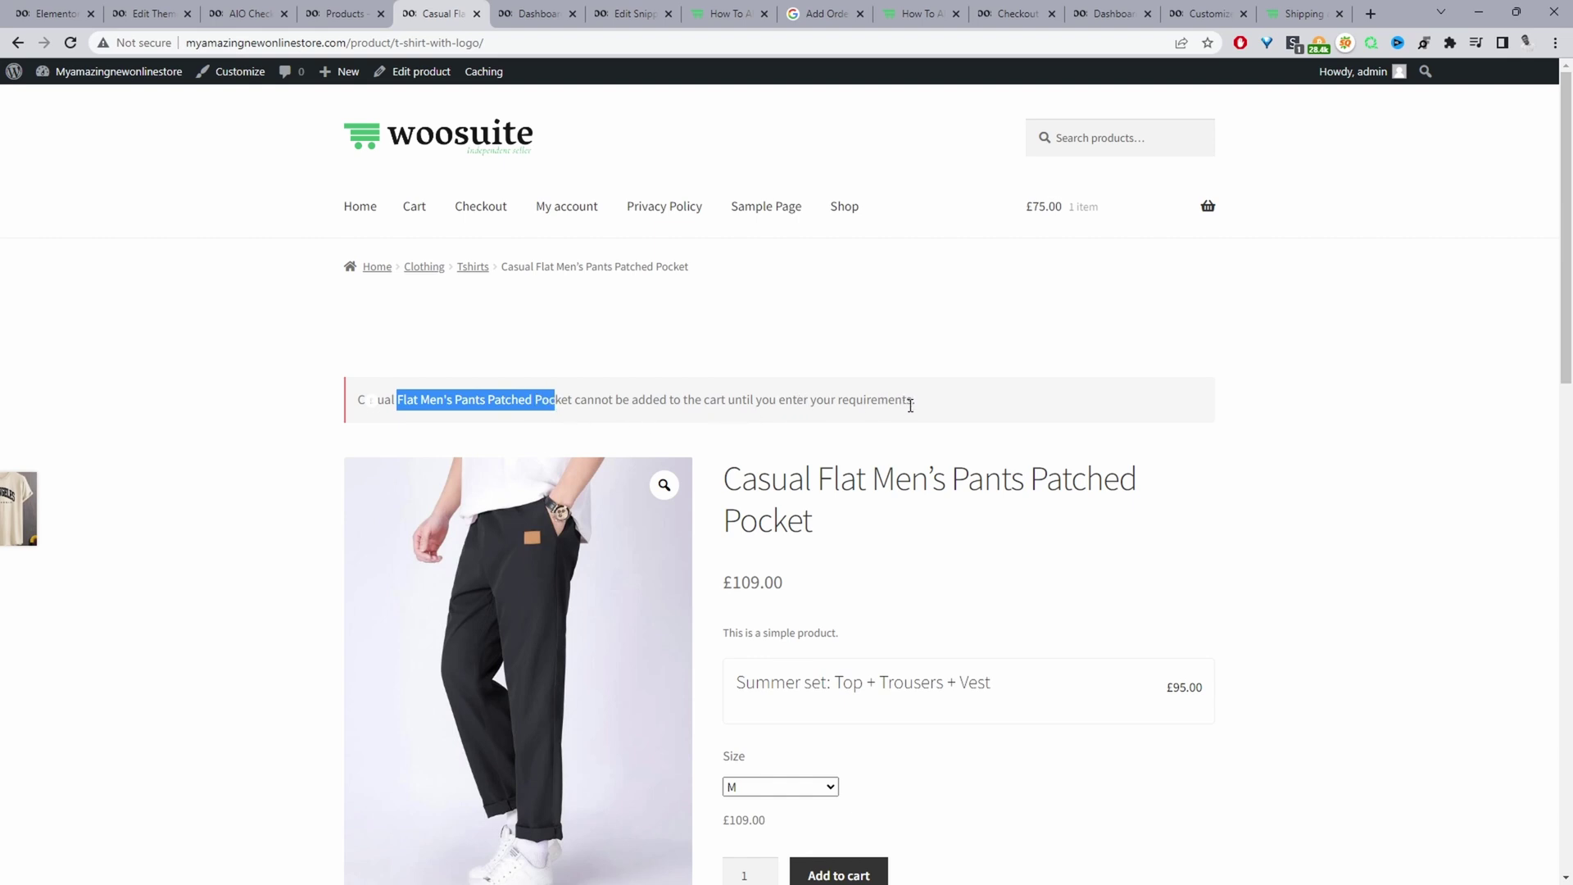
Step: Copy the field label "Enter your custom text" from the product page and search for it in the customer order notes snippet
scroll(947, 402, down, 4)
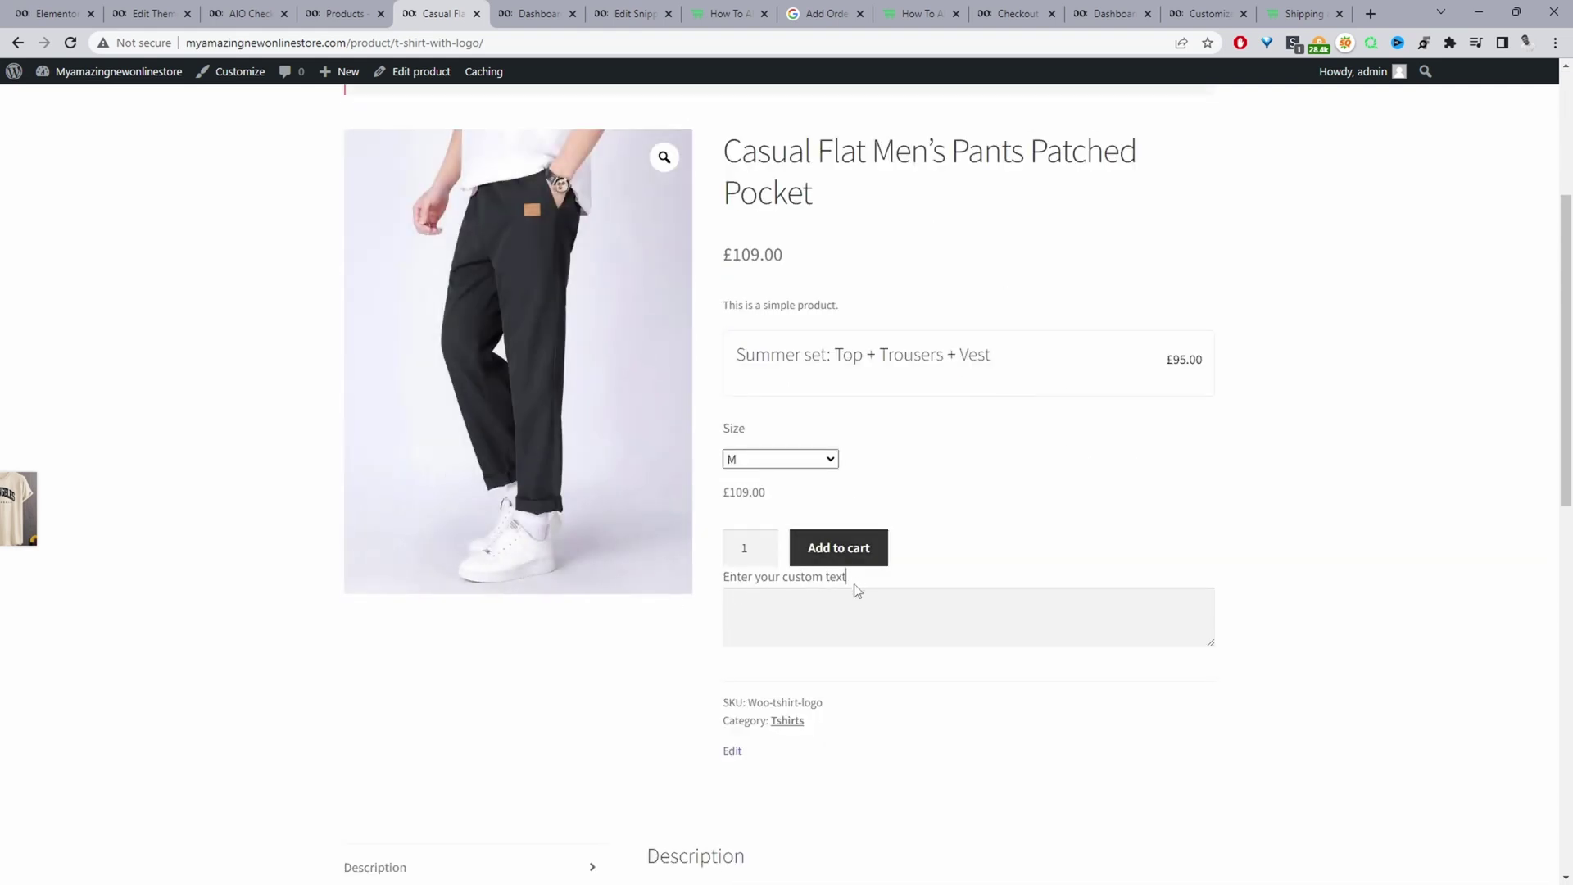
drag(855, 588, 726, 582)
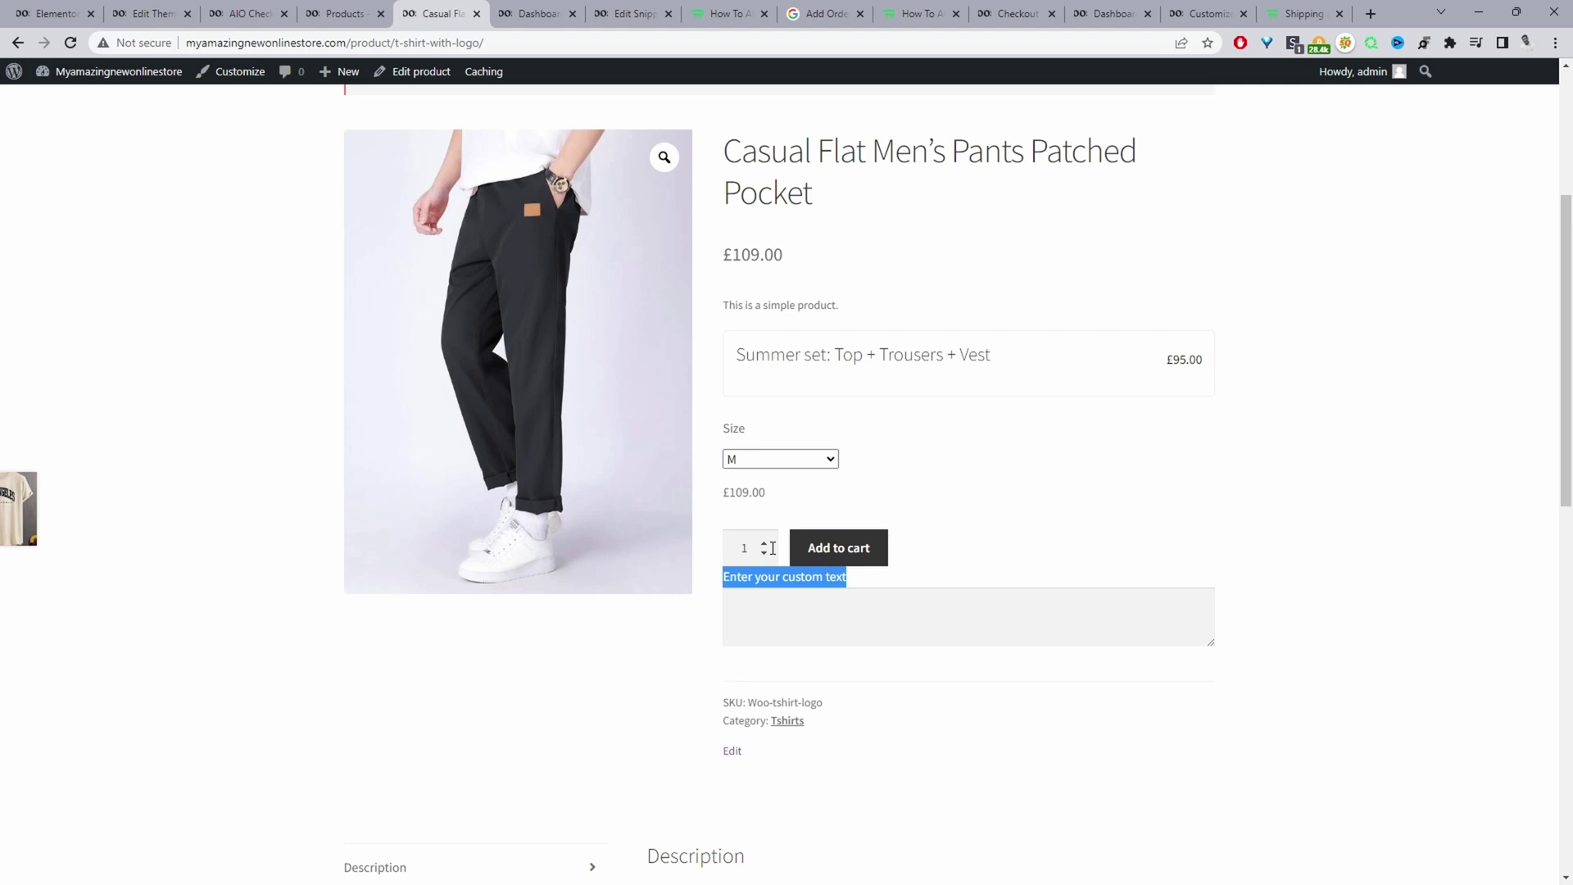
right_click(811, 588)
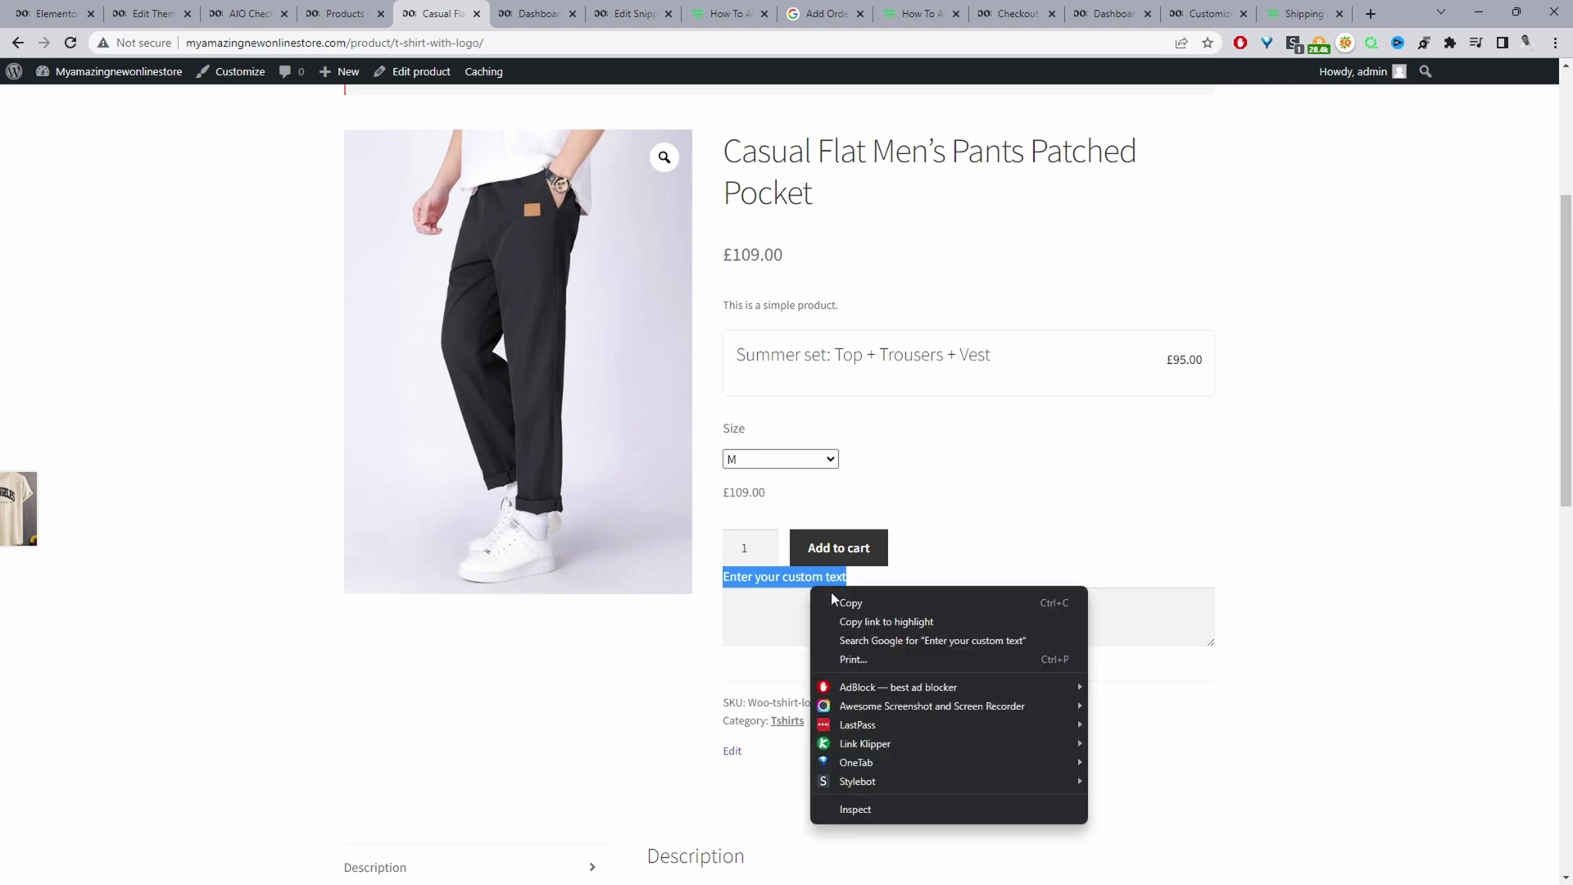
click(848, 603)
click(631, 13)
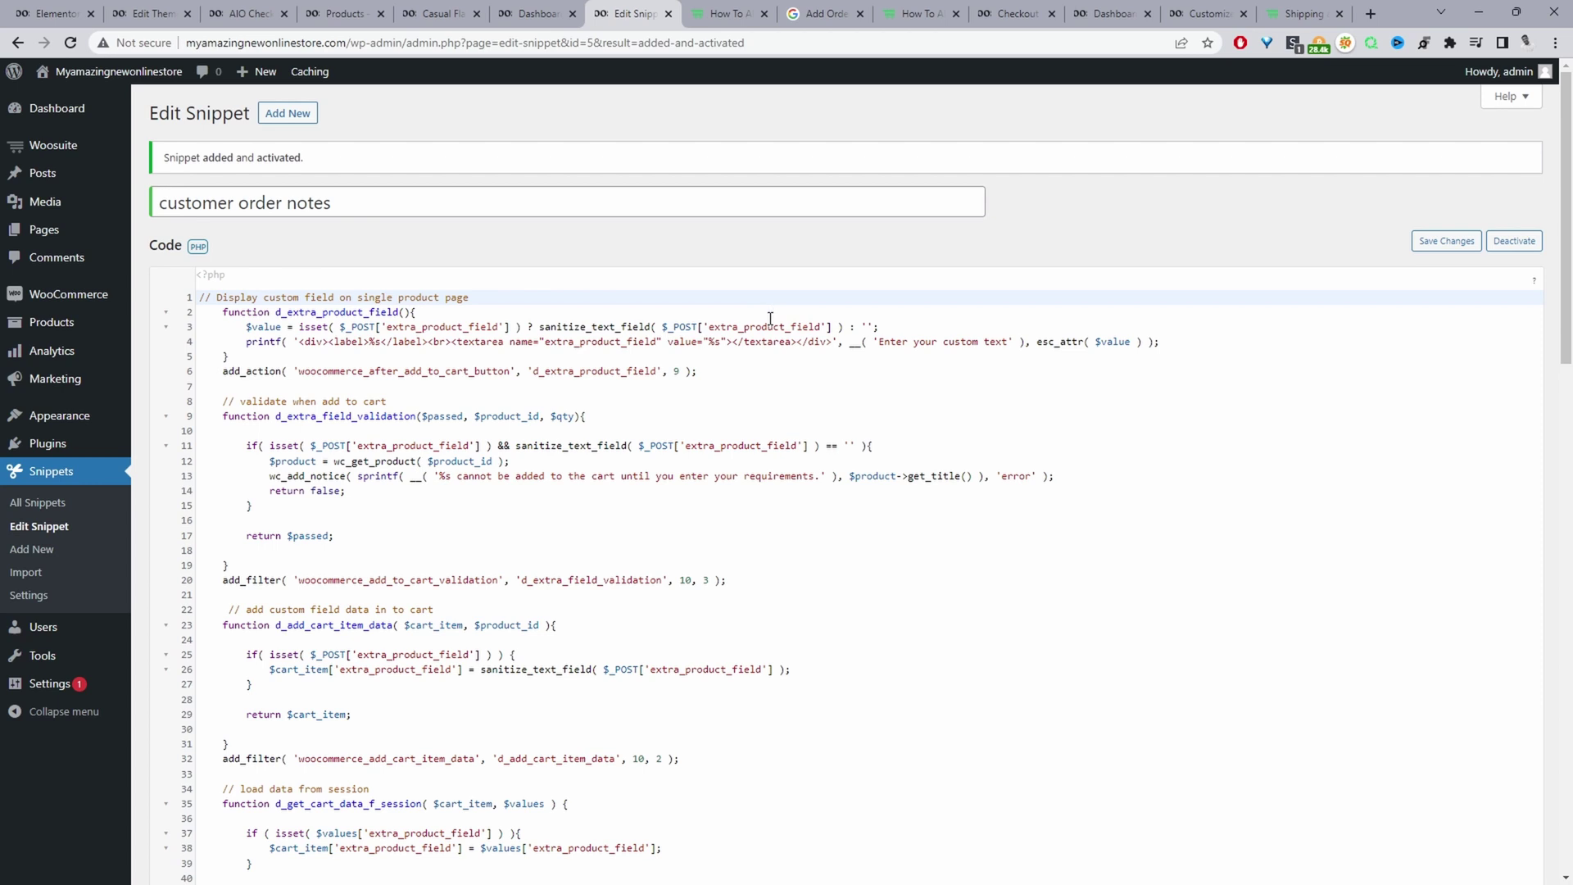
key(ctrl+f)
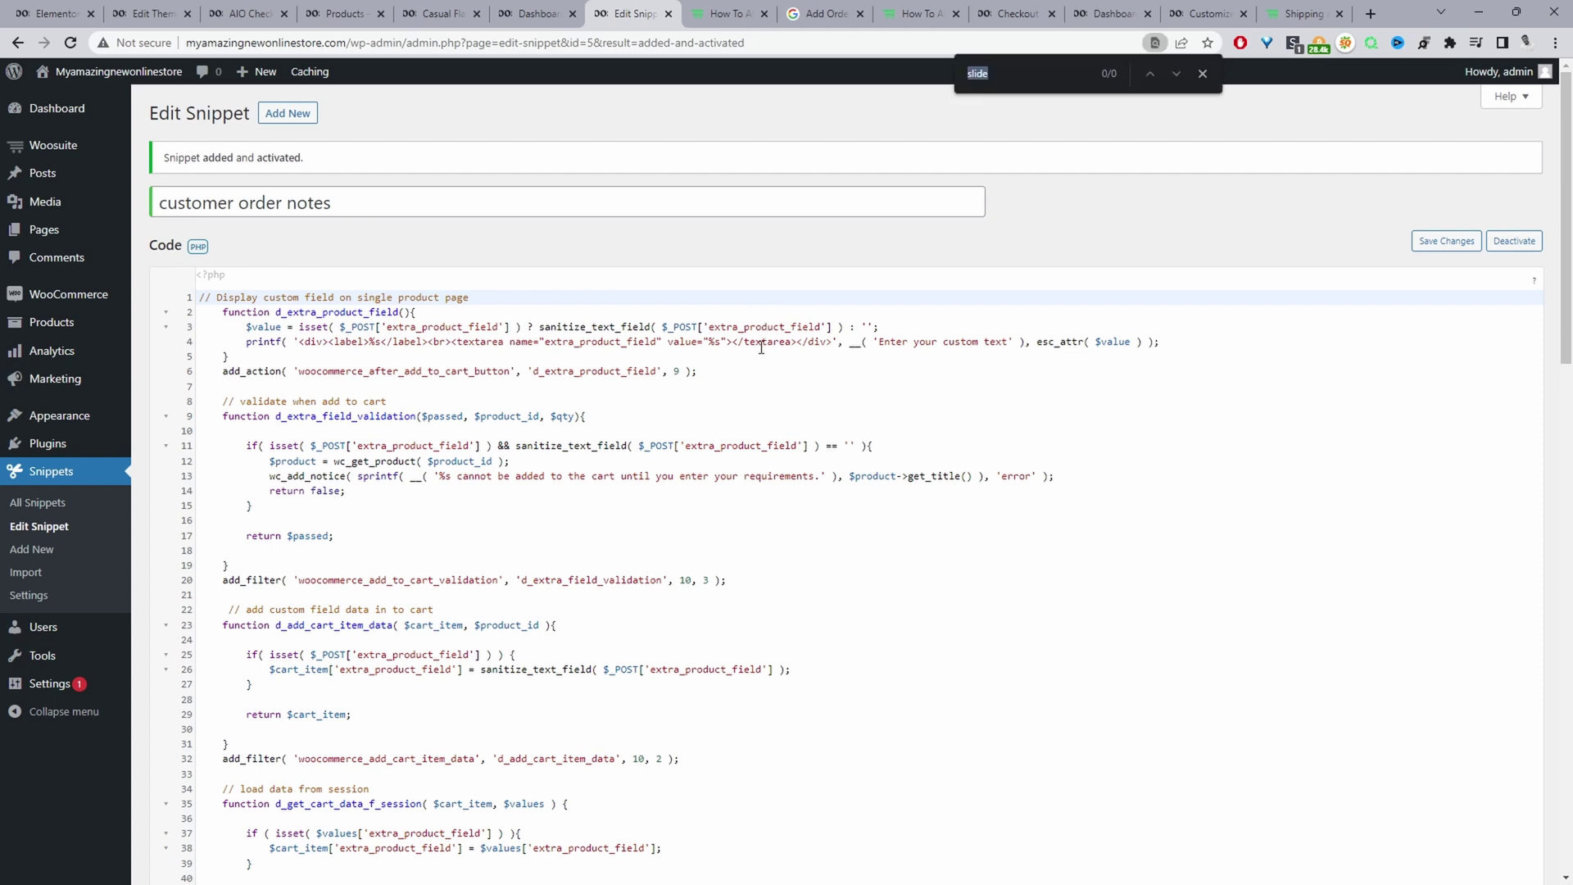
key(ctrl+v)
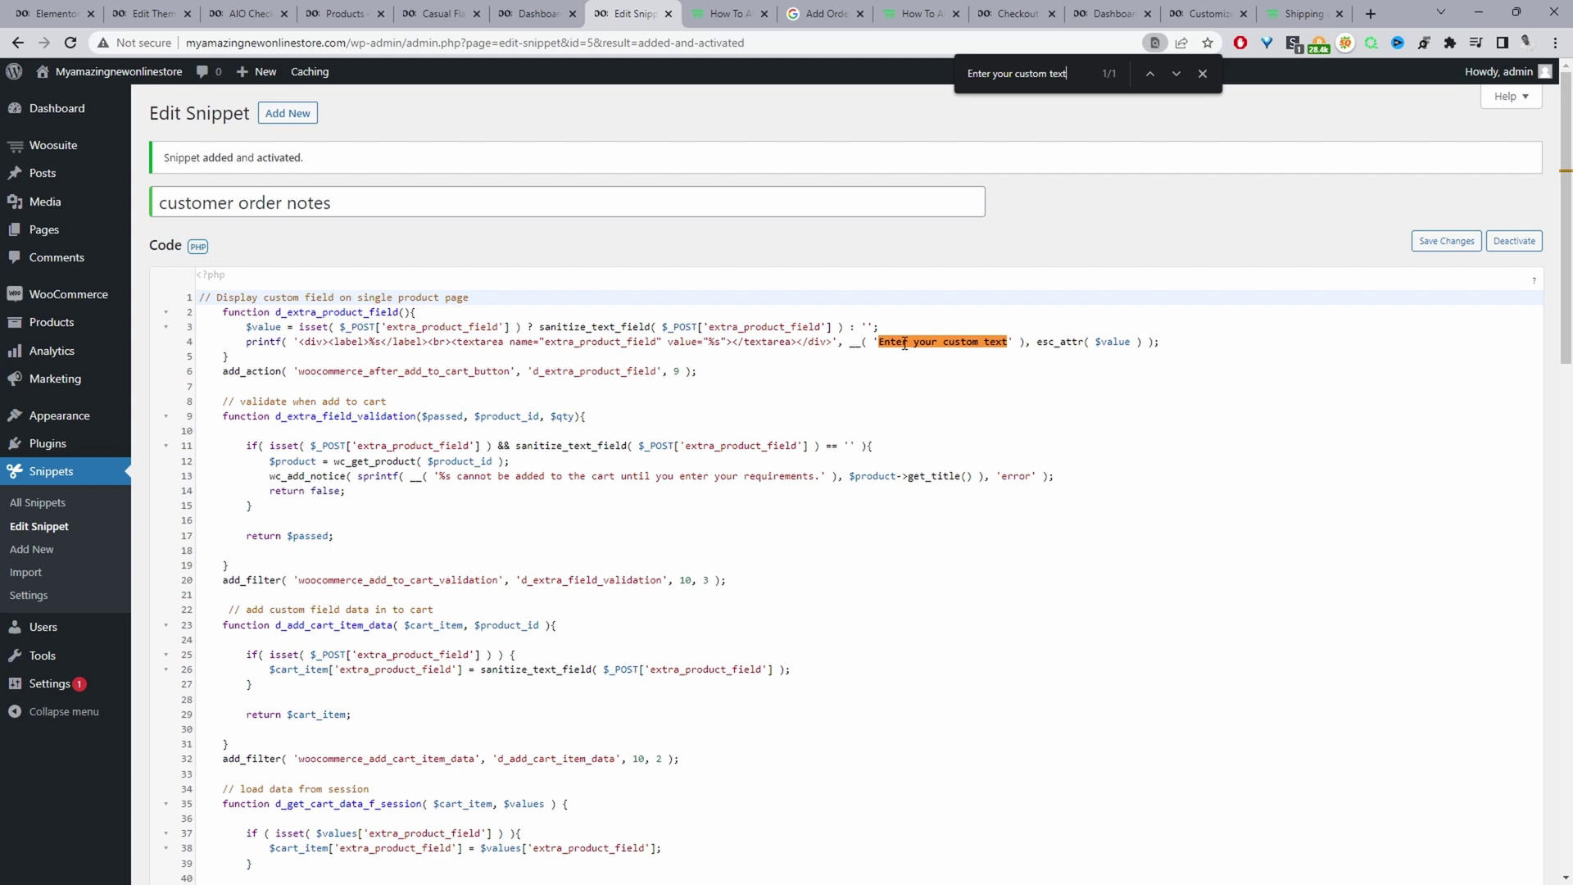
Step: Change the product field label in the snippet to "Enter your requirement" and save the snippet
click(880, 343)
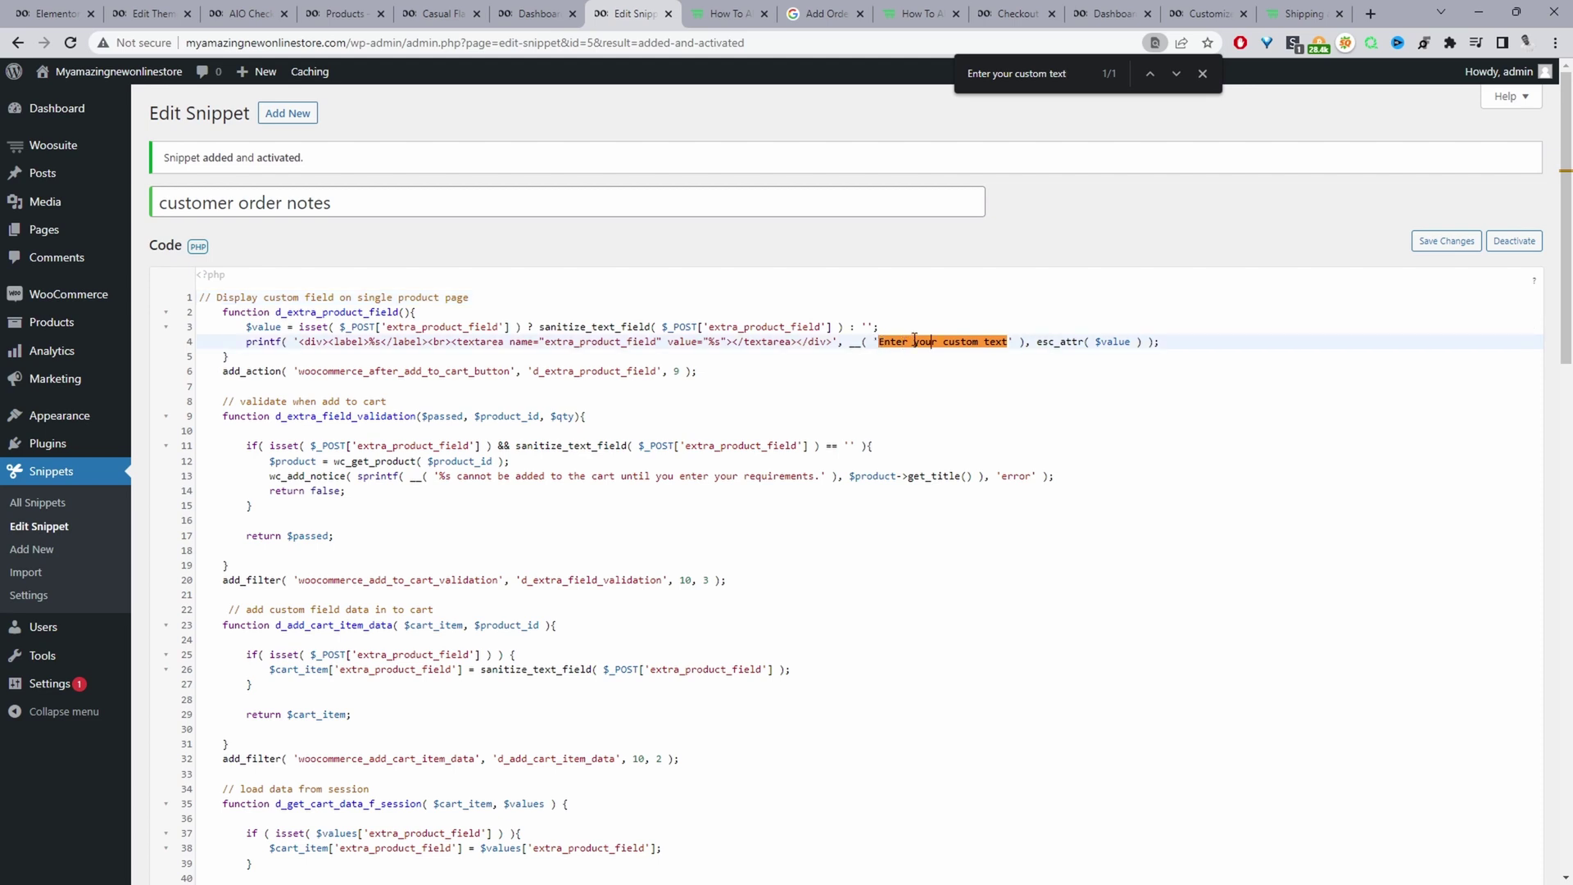
double_click(943, 342)
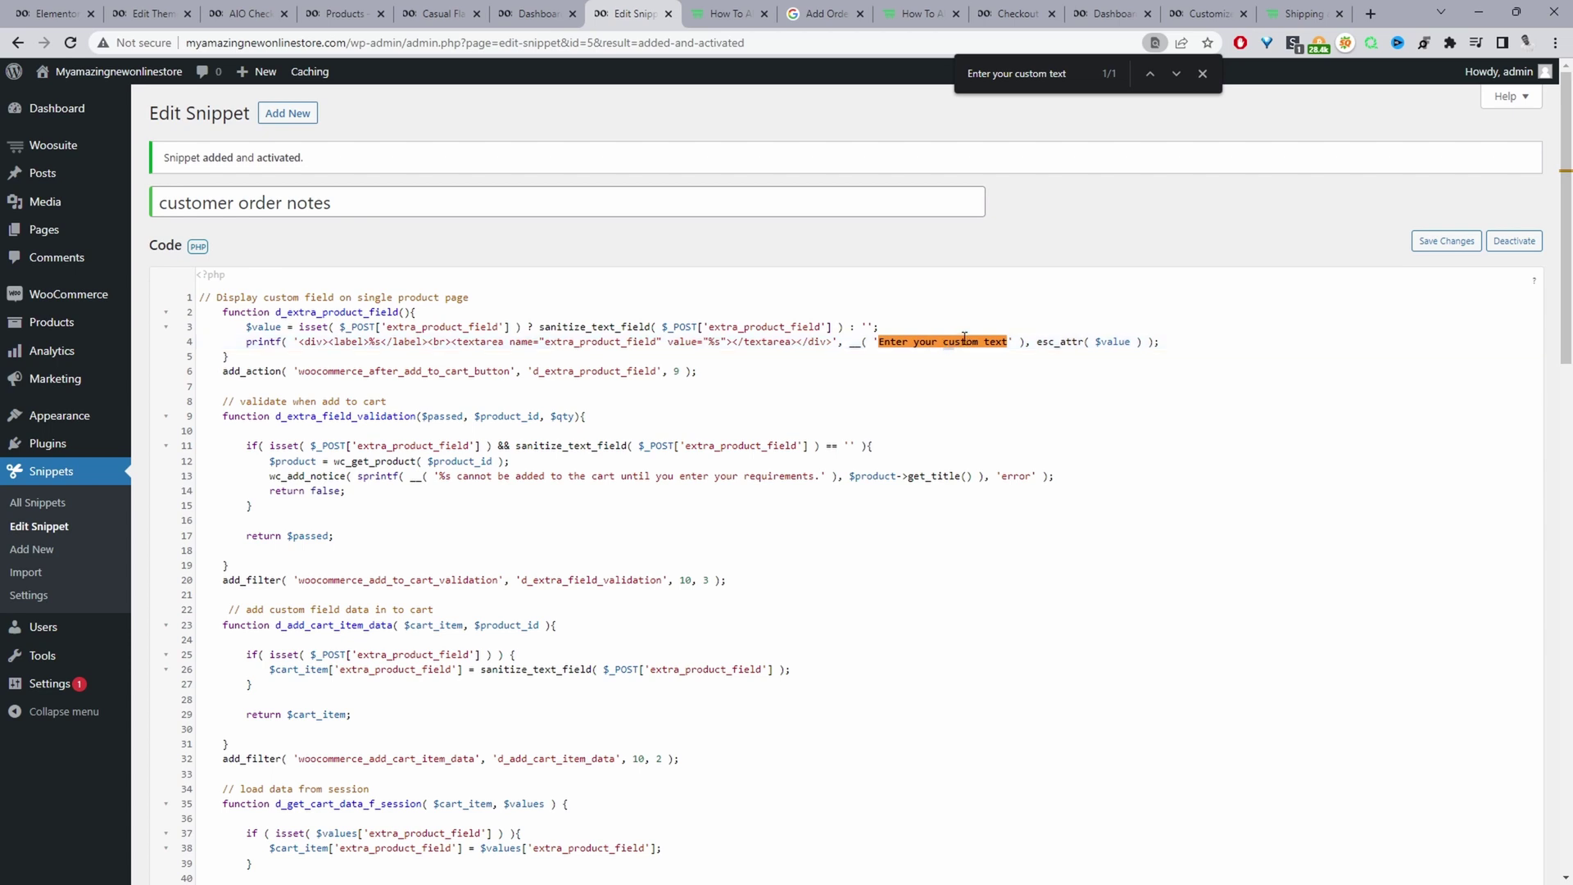
drag(990, 343, 1003, 342)
text(requires)
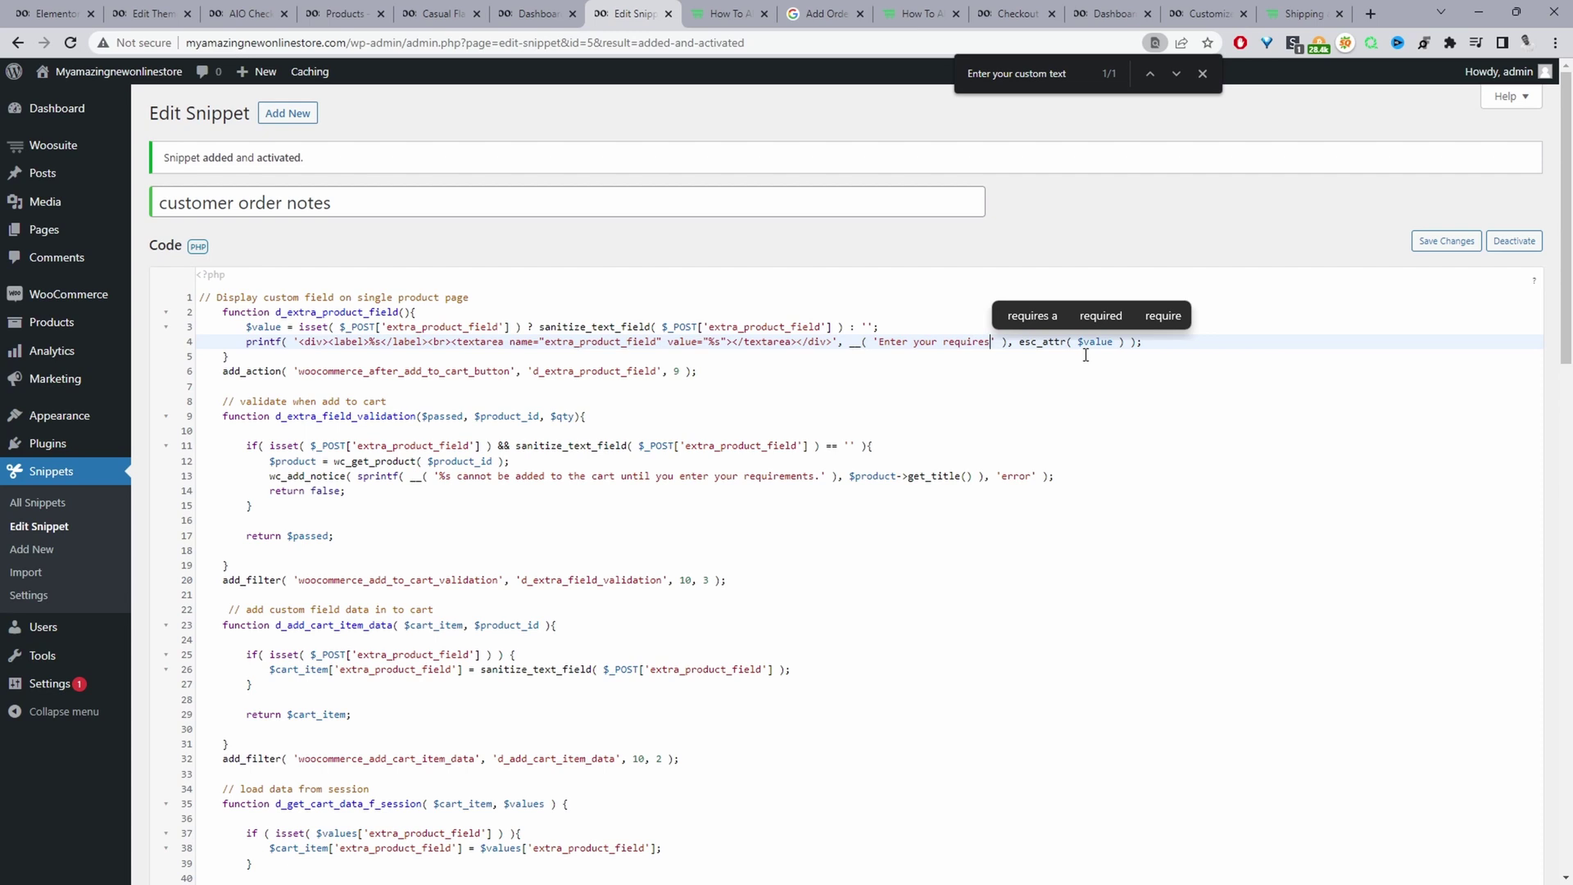
scroll(1090, 409, down, 9)
scroll(1096, 482, down, 8)
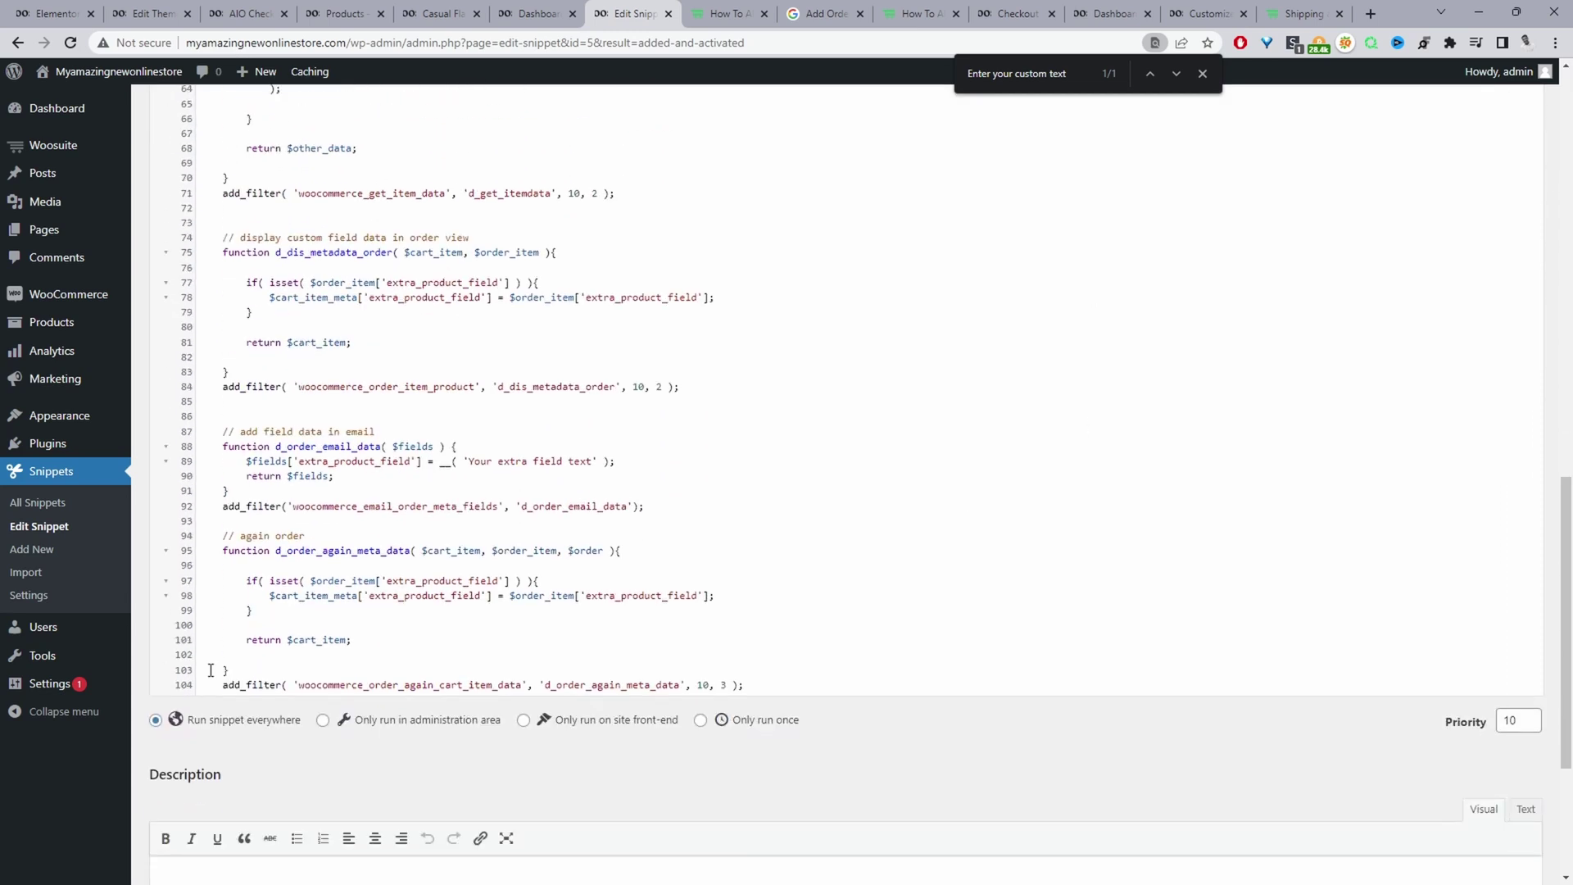
click(199, 806)
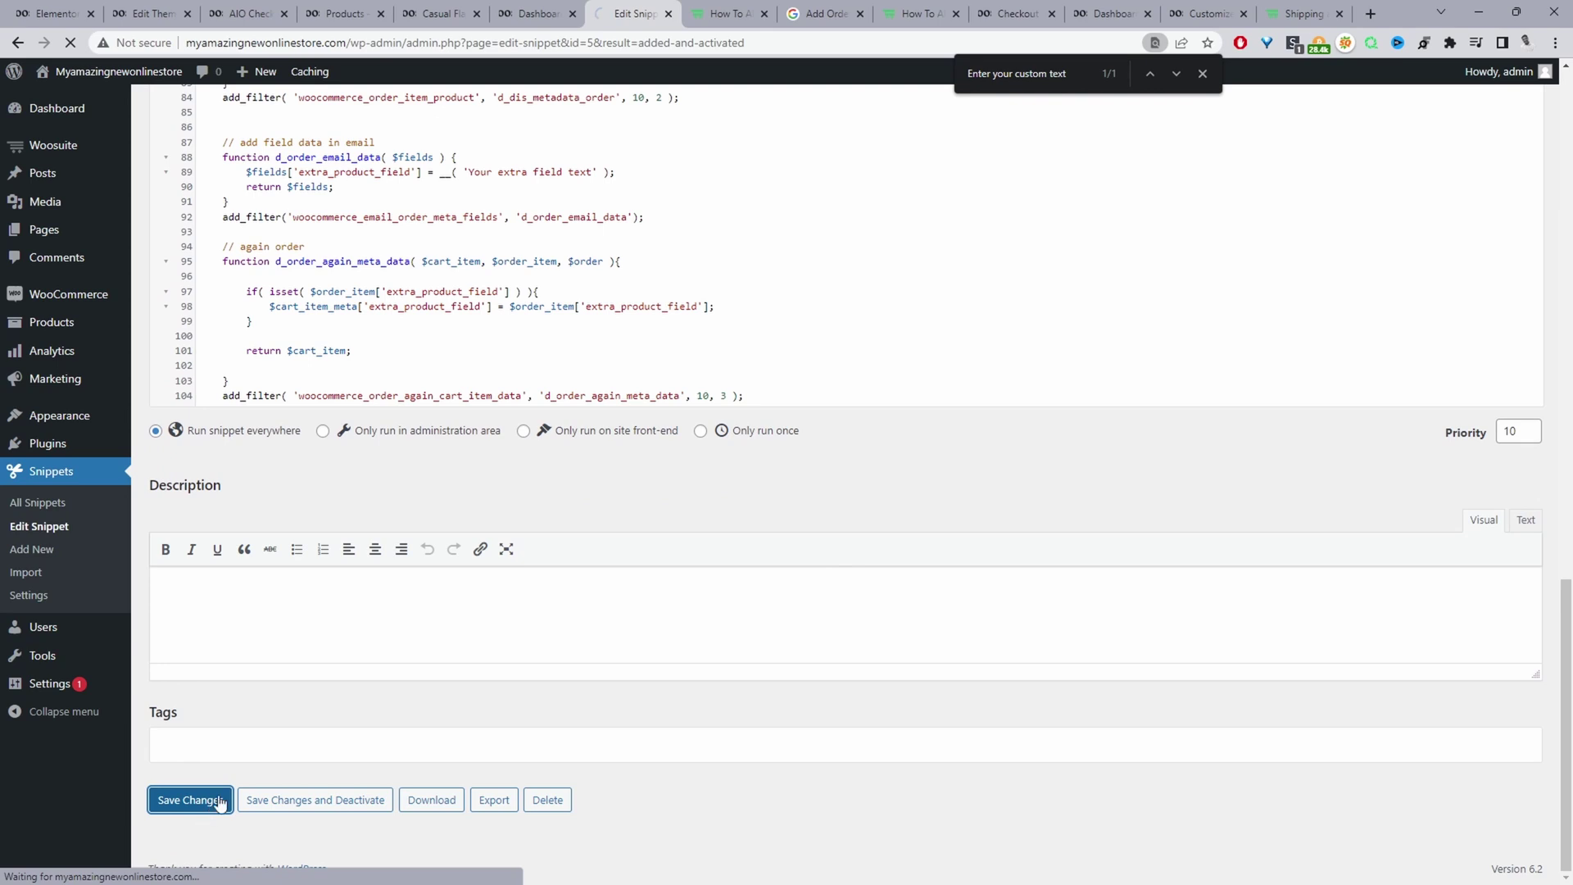
Step: Reload the pants product page, choose size L, and add it to the cart with the requirement "I want this in red"
click(442, 13)
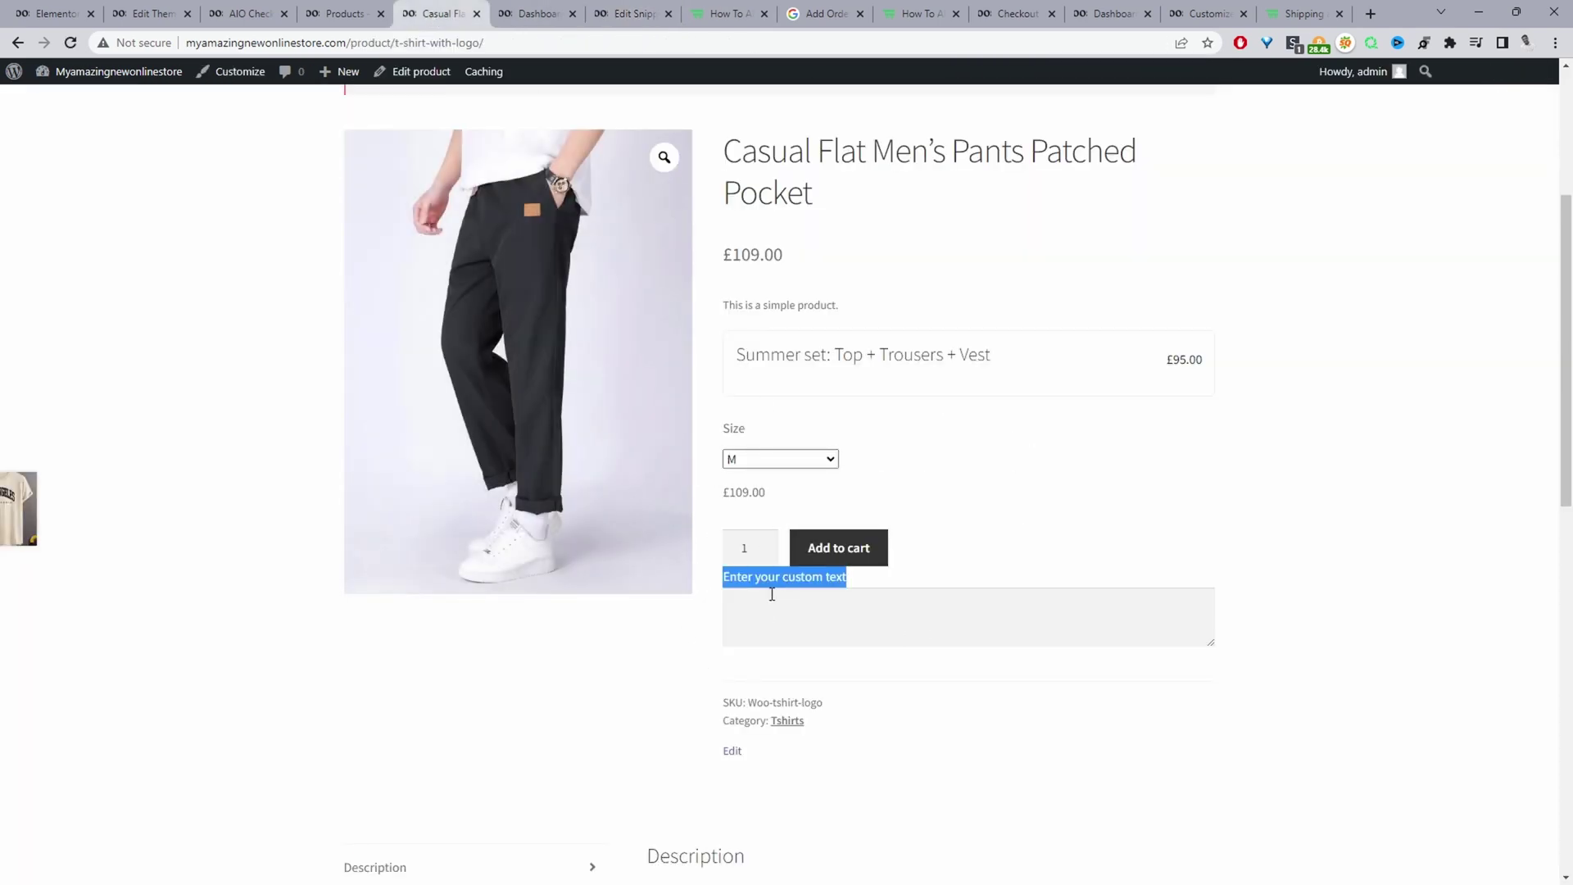
click(70, 42)
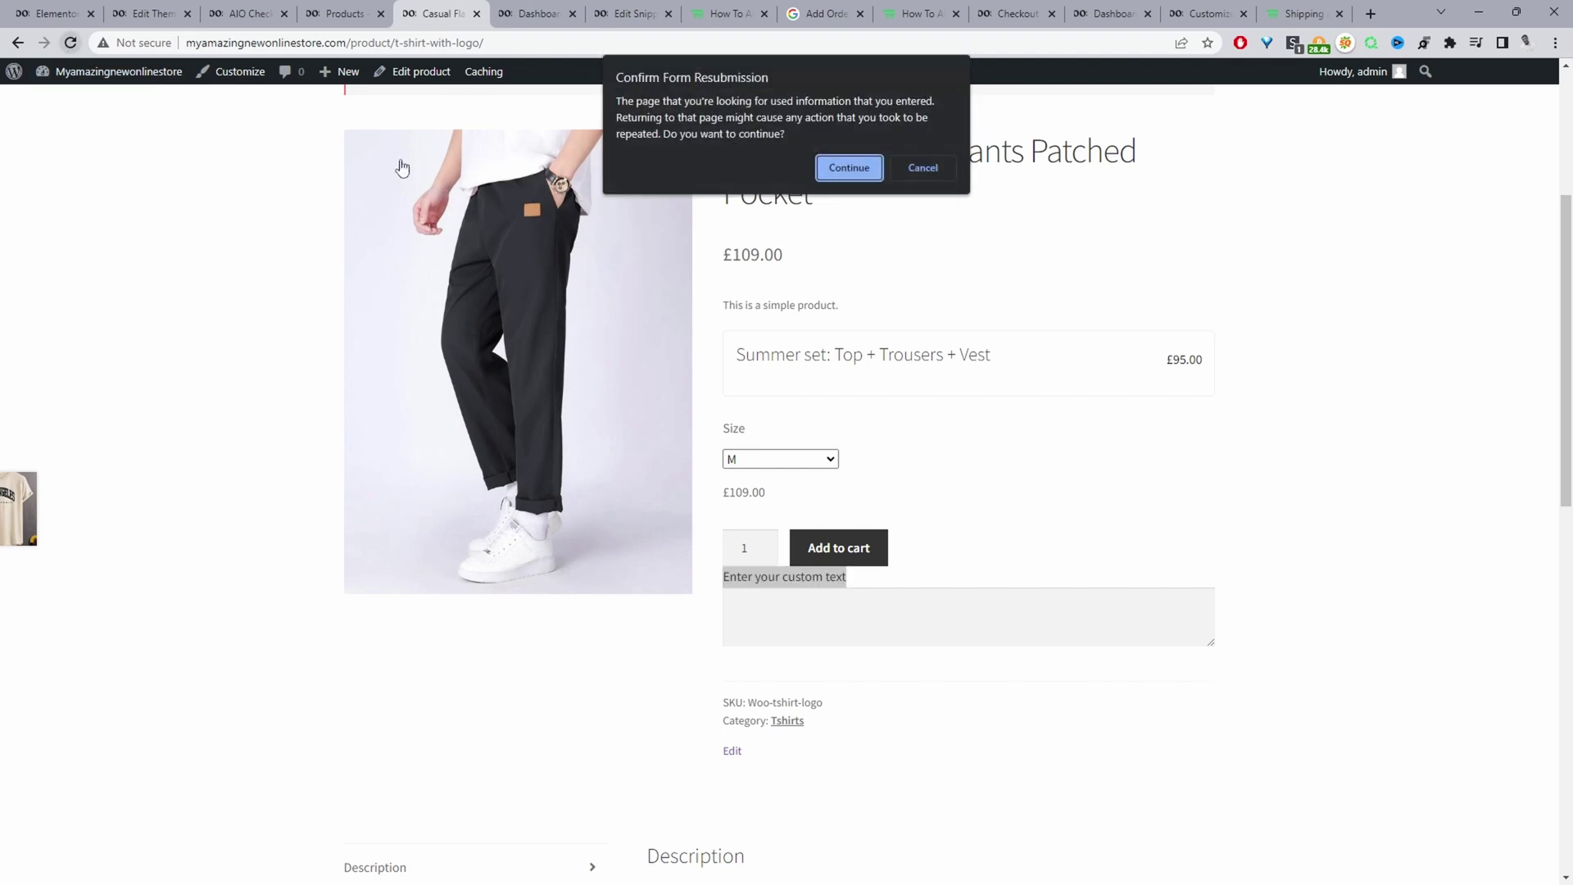
key(Return)
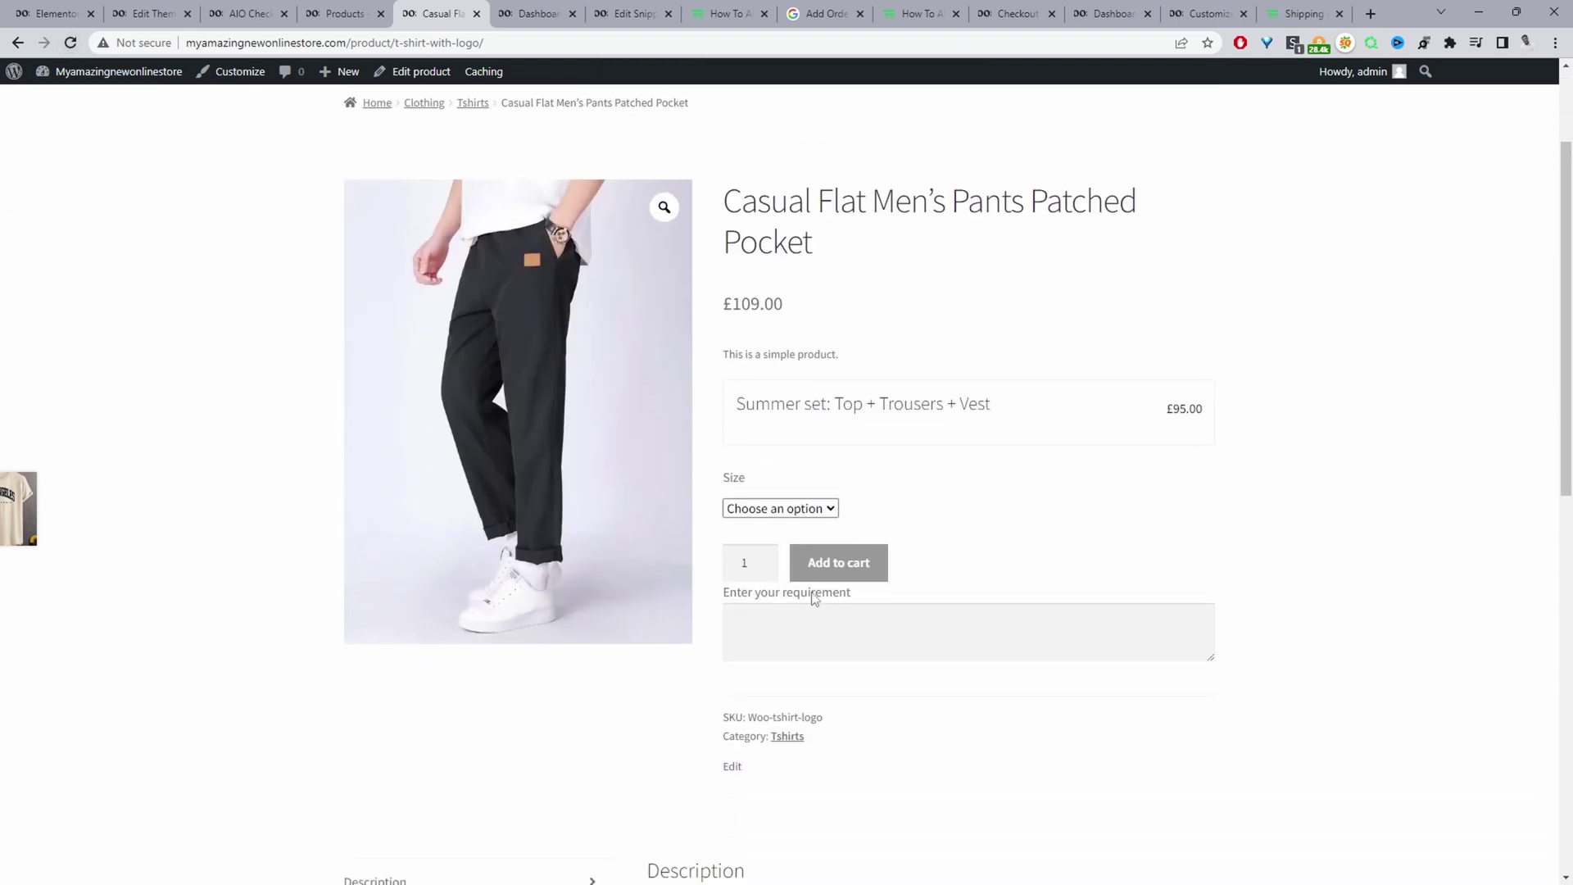
click(819, 511)
click(766, 545)
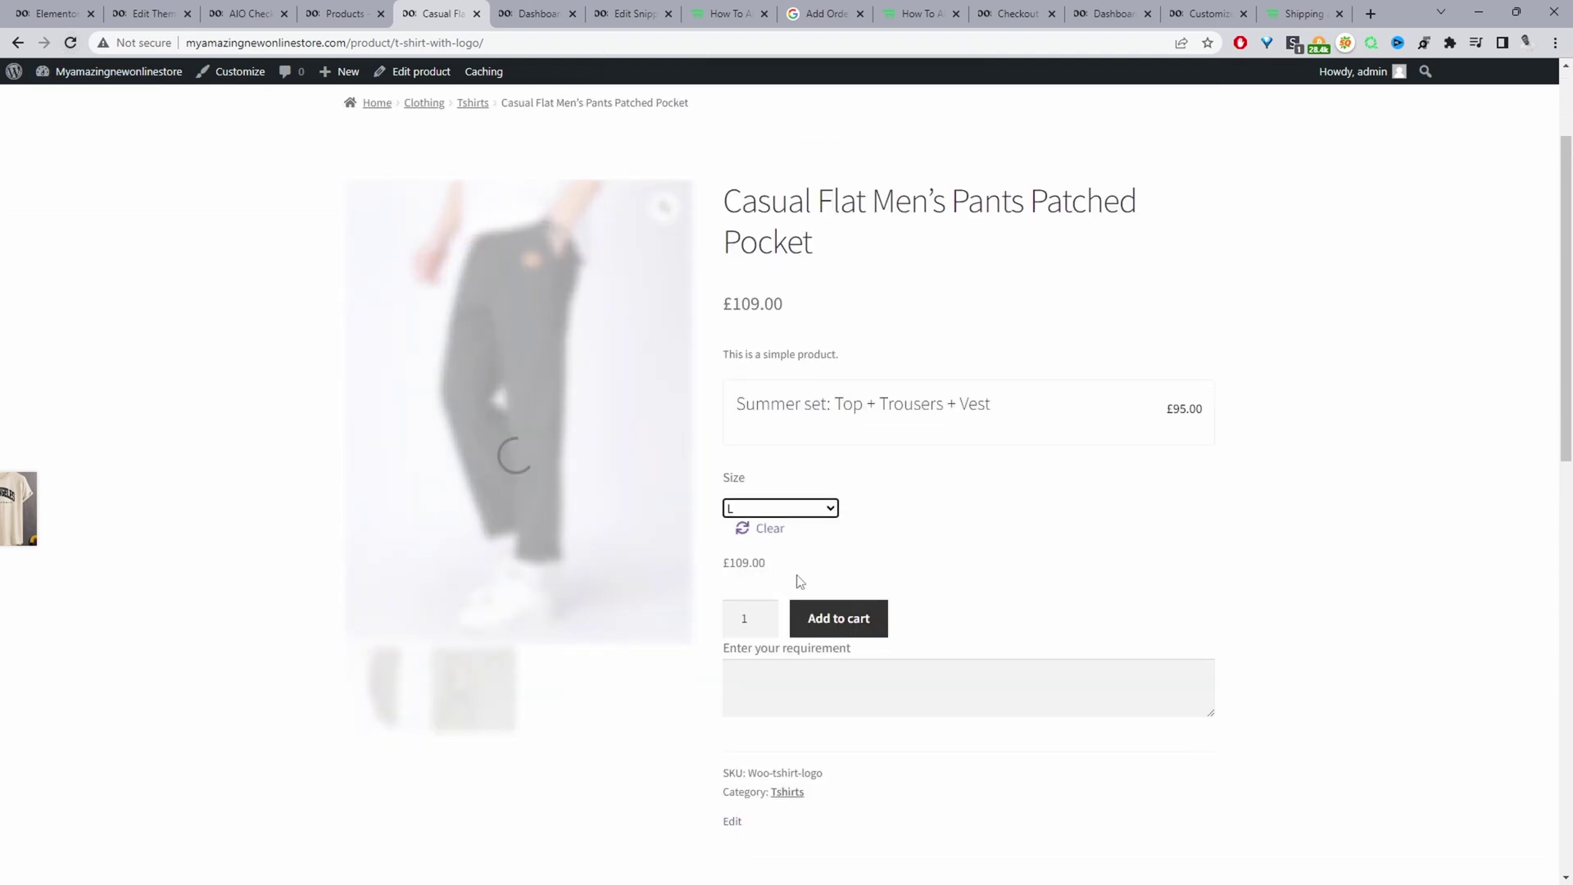
click(823, 694)
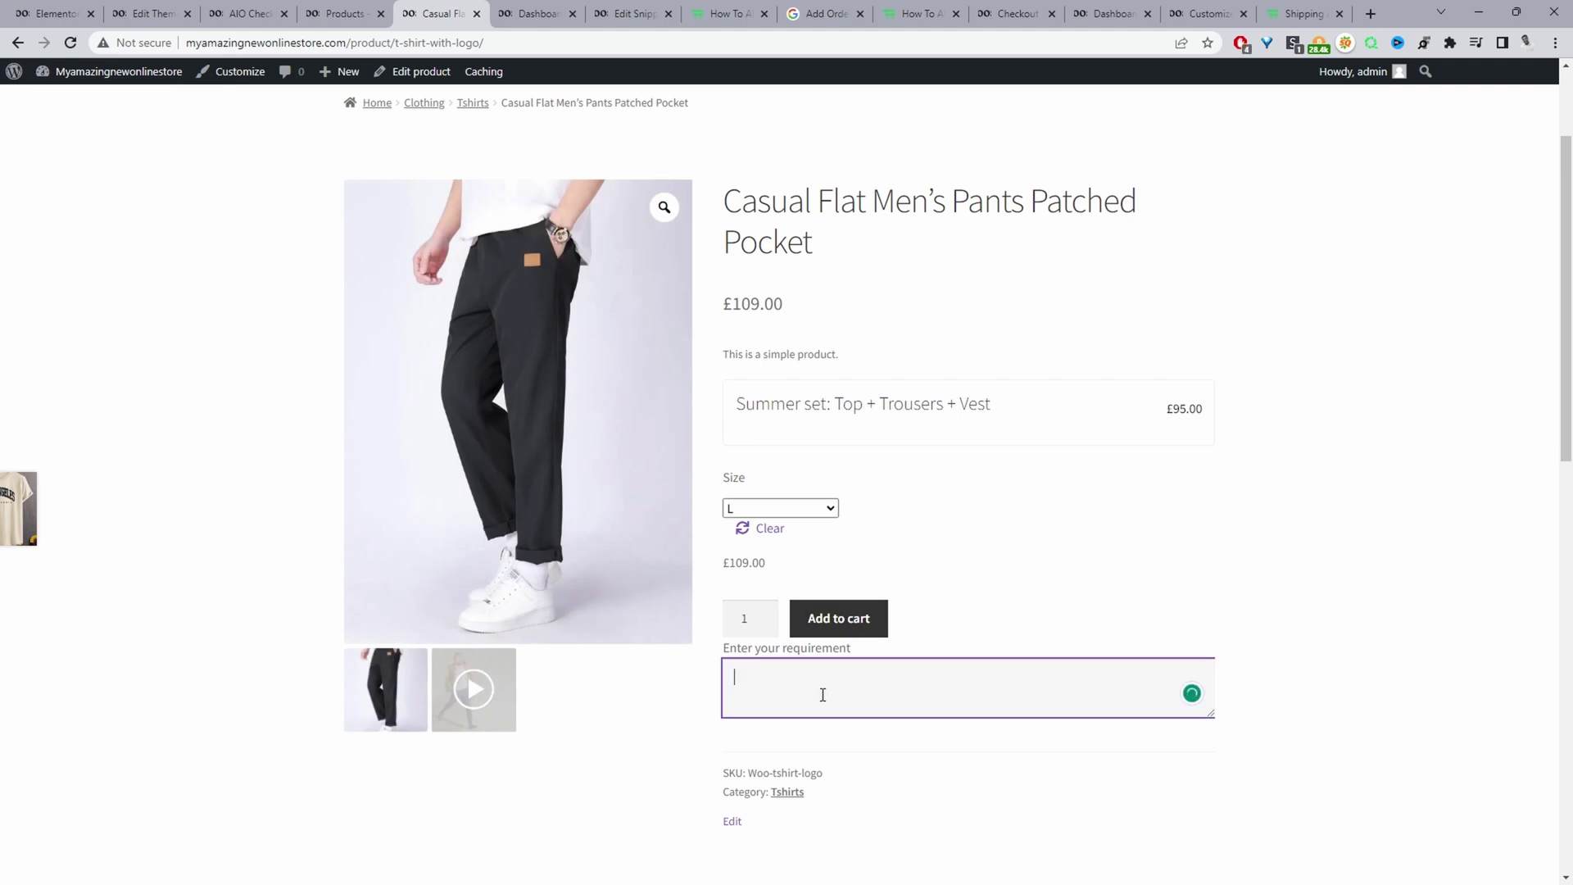
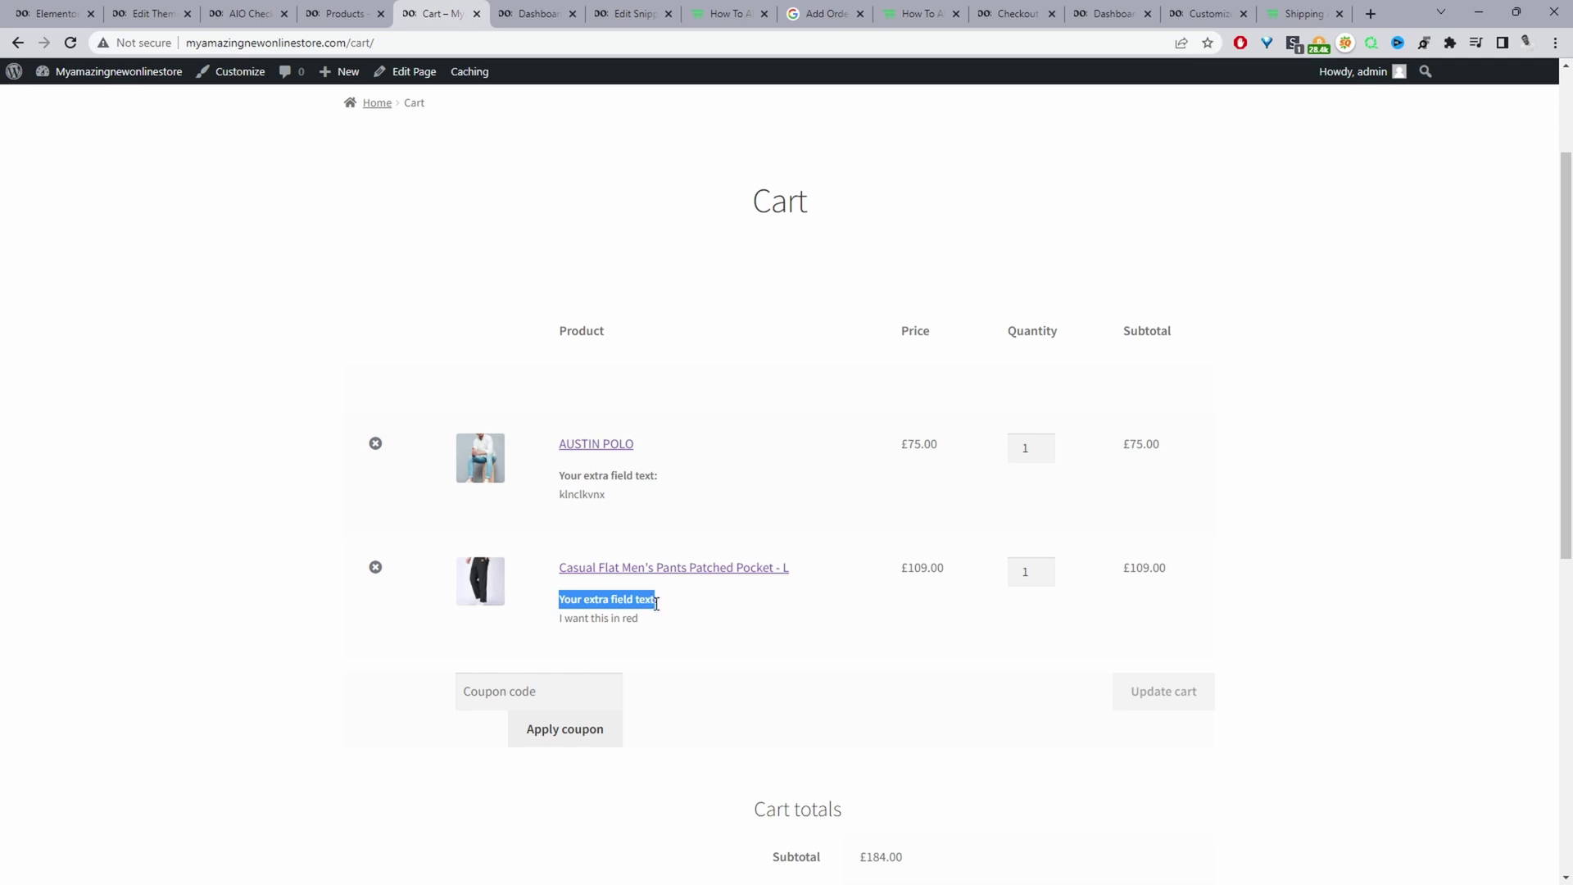
Step: Return to the customer order notes snippet and search its code for "Your extra field text"
click(633, 14)
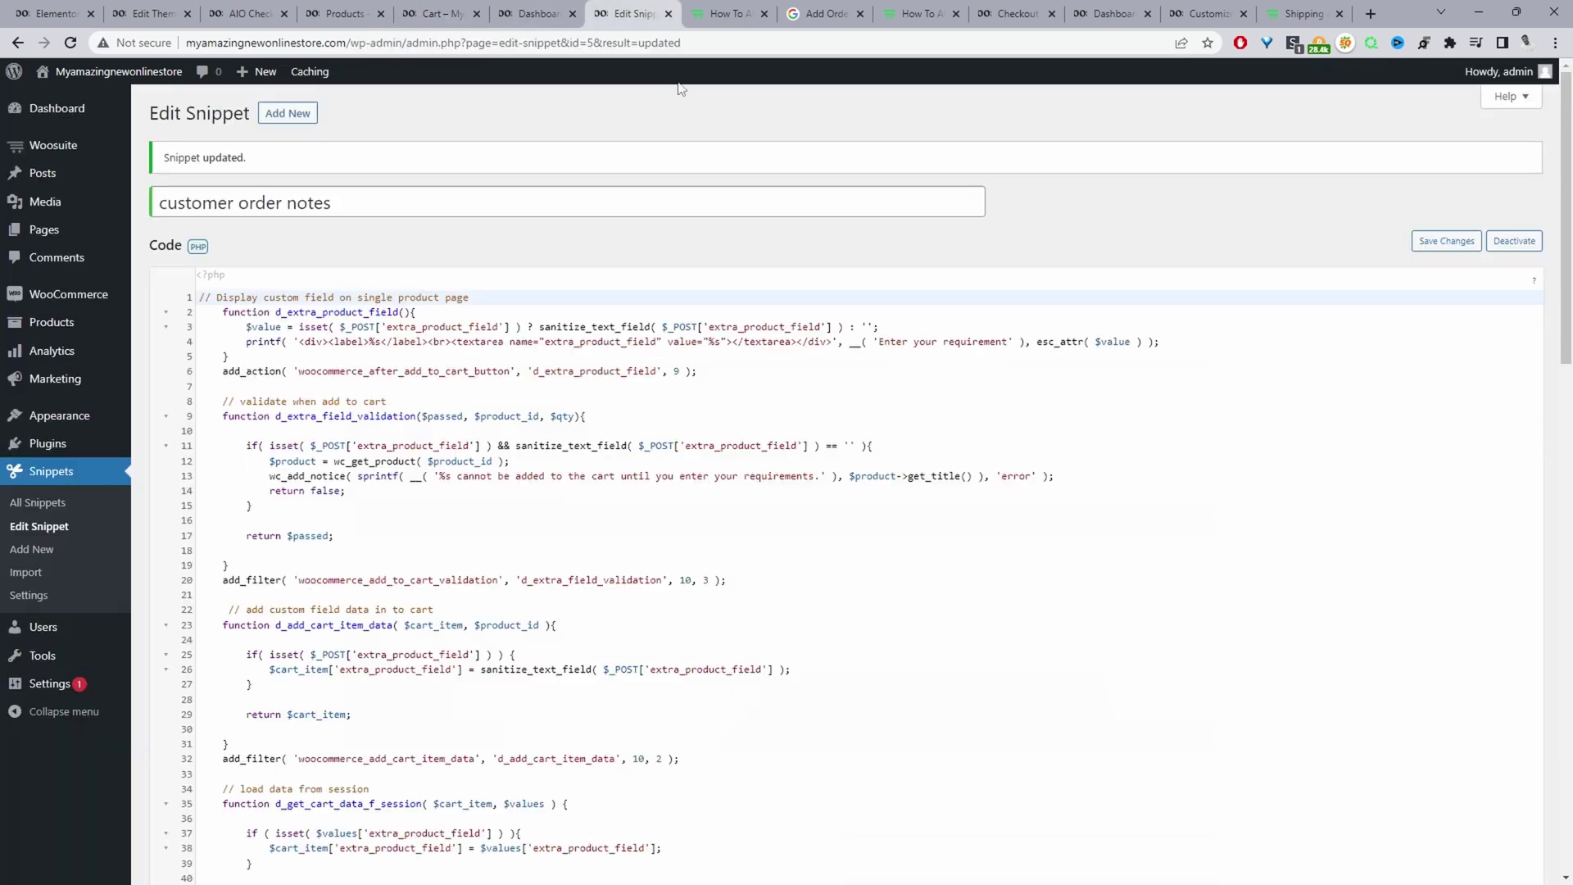
key(ctrl+f)
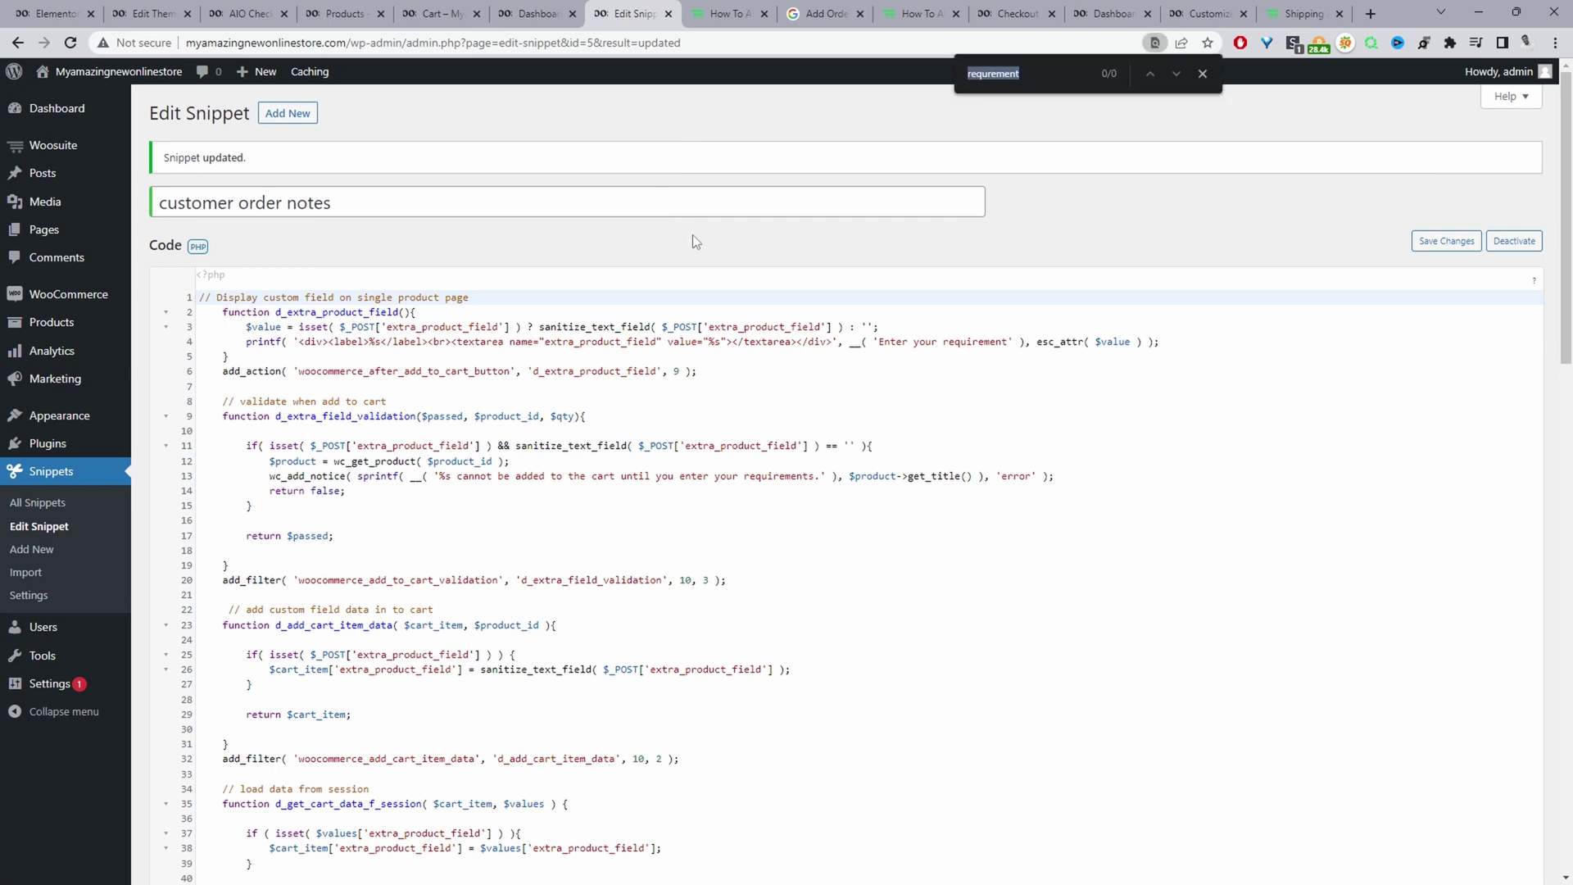
text(Your extra field text)
scroll(380, 262, down, 3)
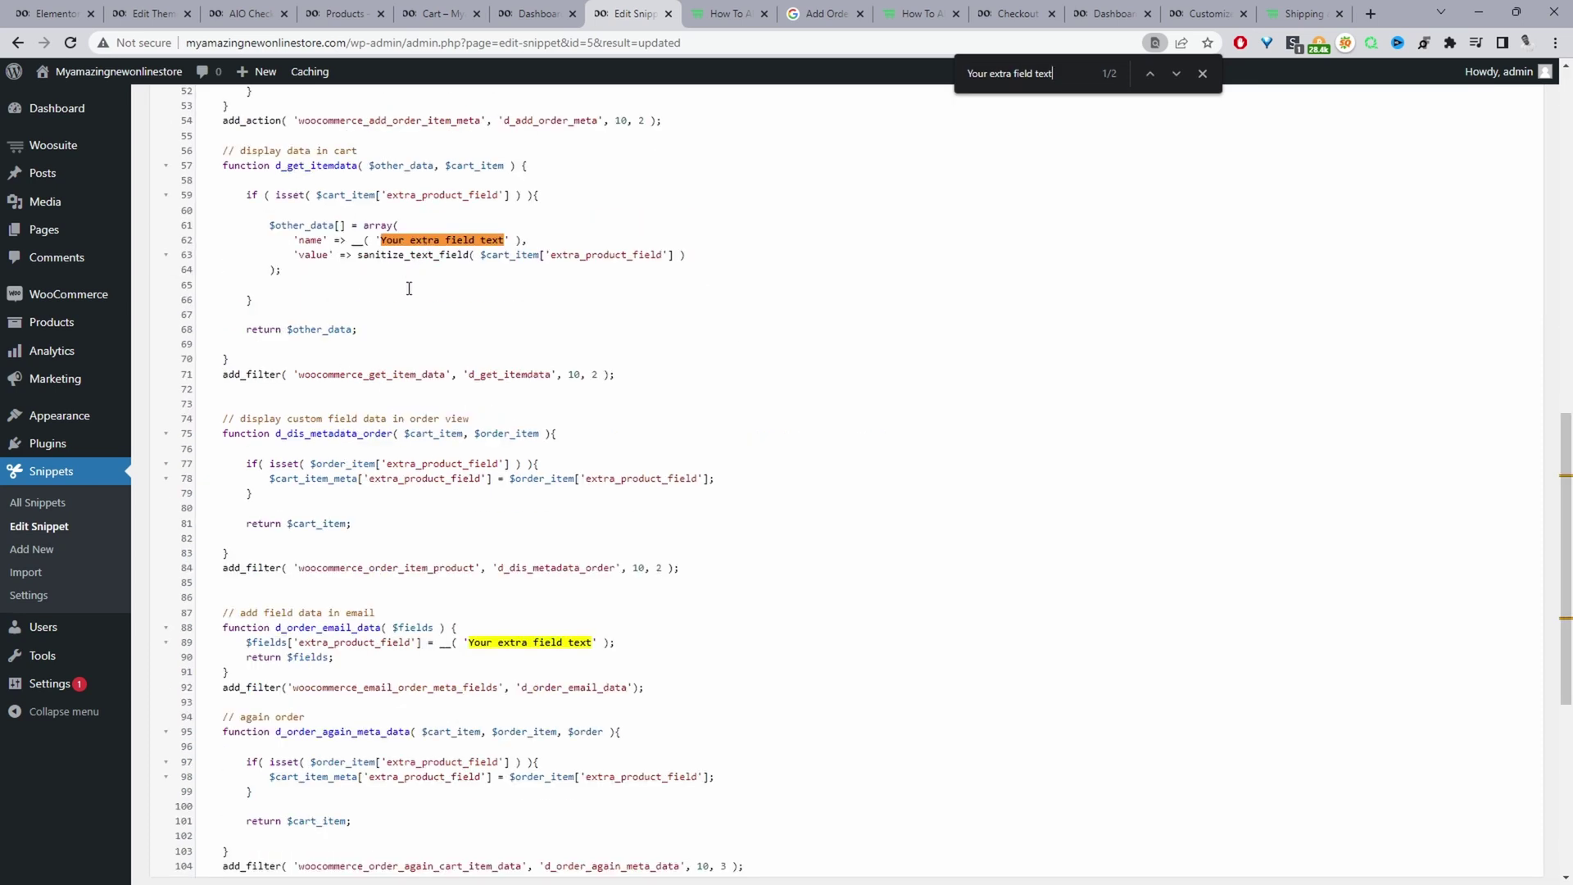
scroll(410, 303, up, 1)
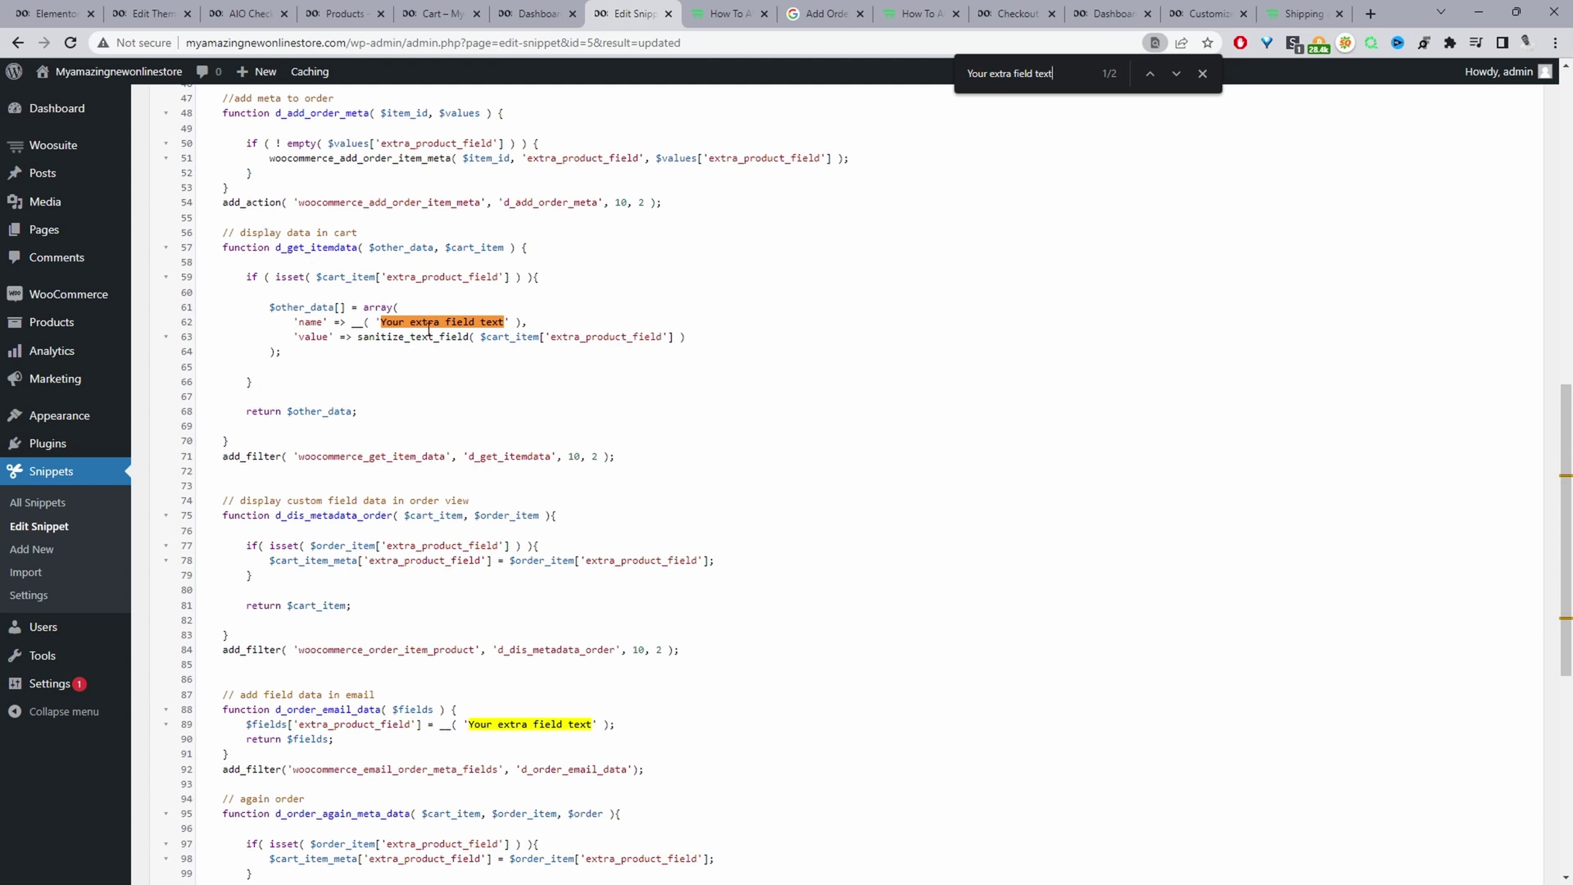
scroll(528, 398, down, 2)
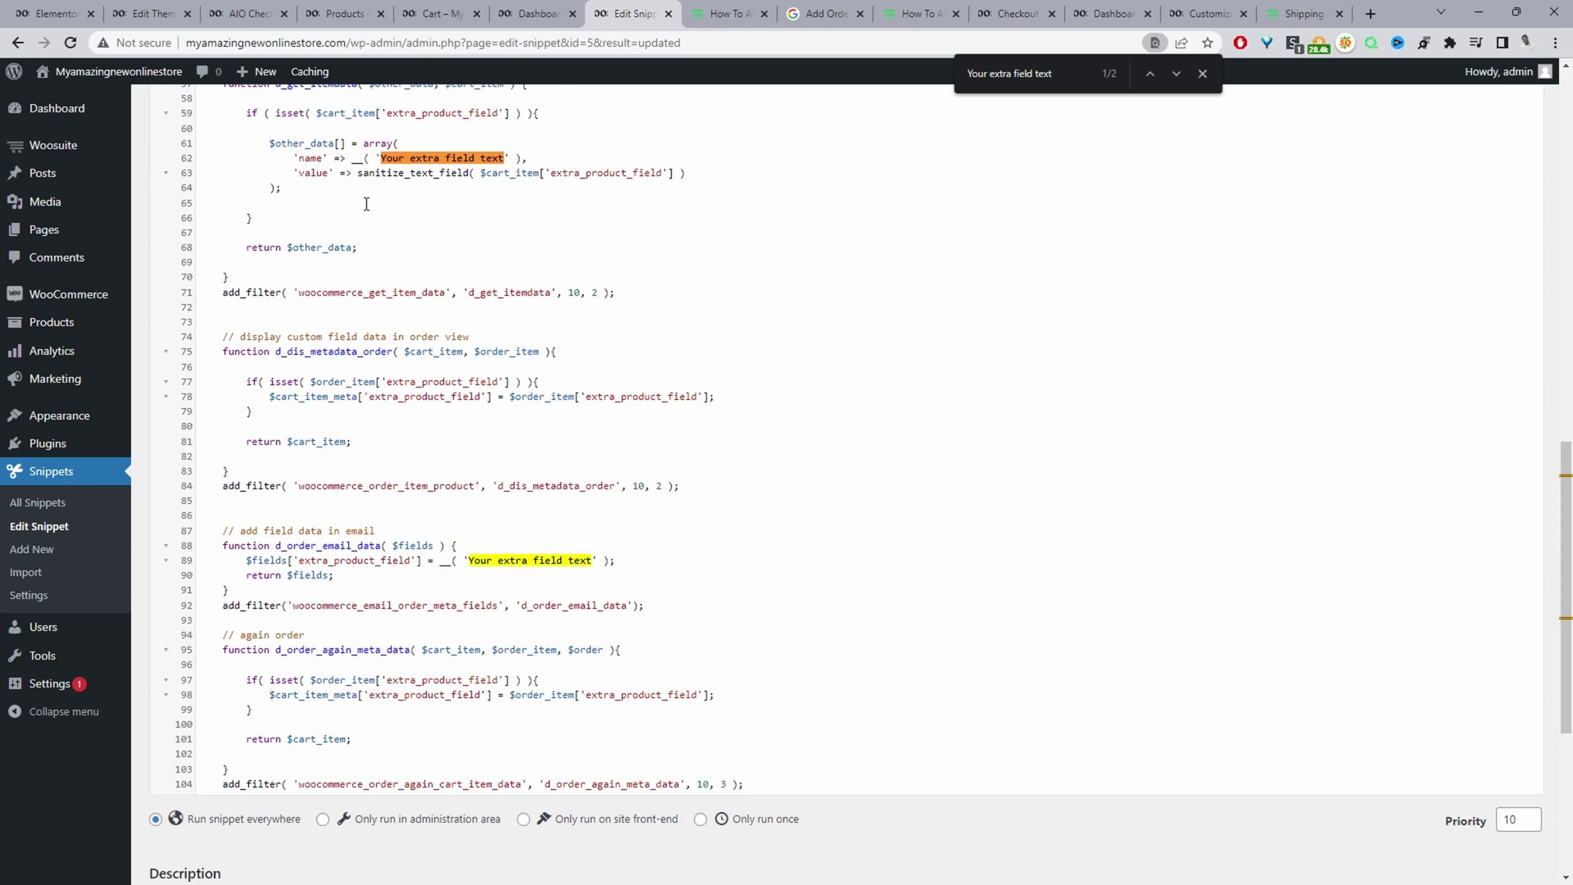
Step: Change the cart display label in the d_get_itemdata function to "Your requirements"
click(409, 158)
drag(410, 158, 506, 158)
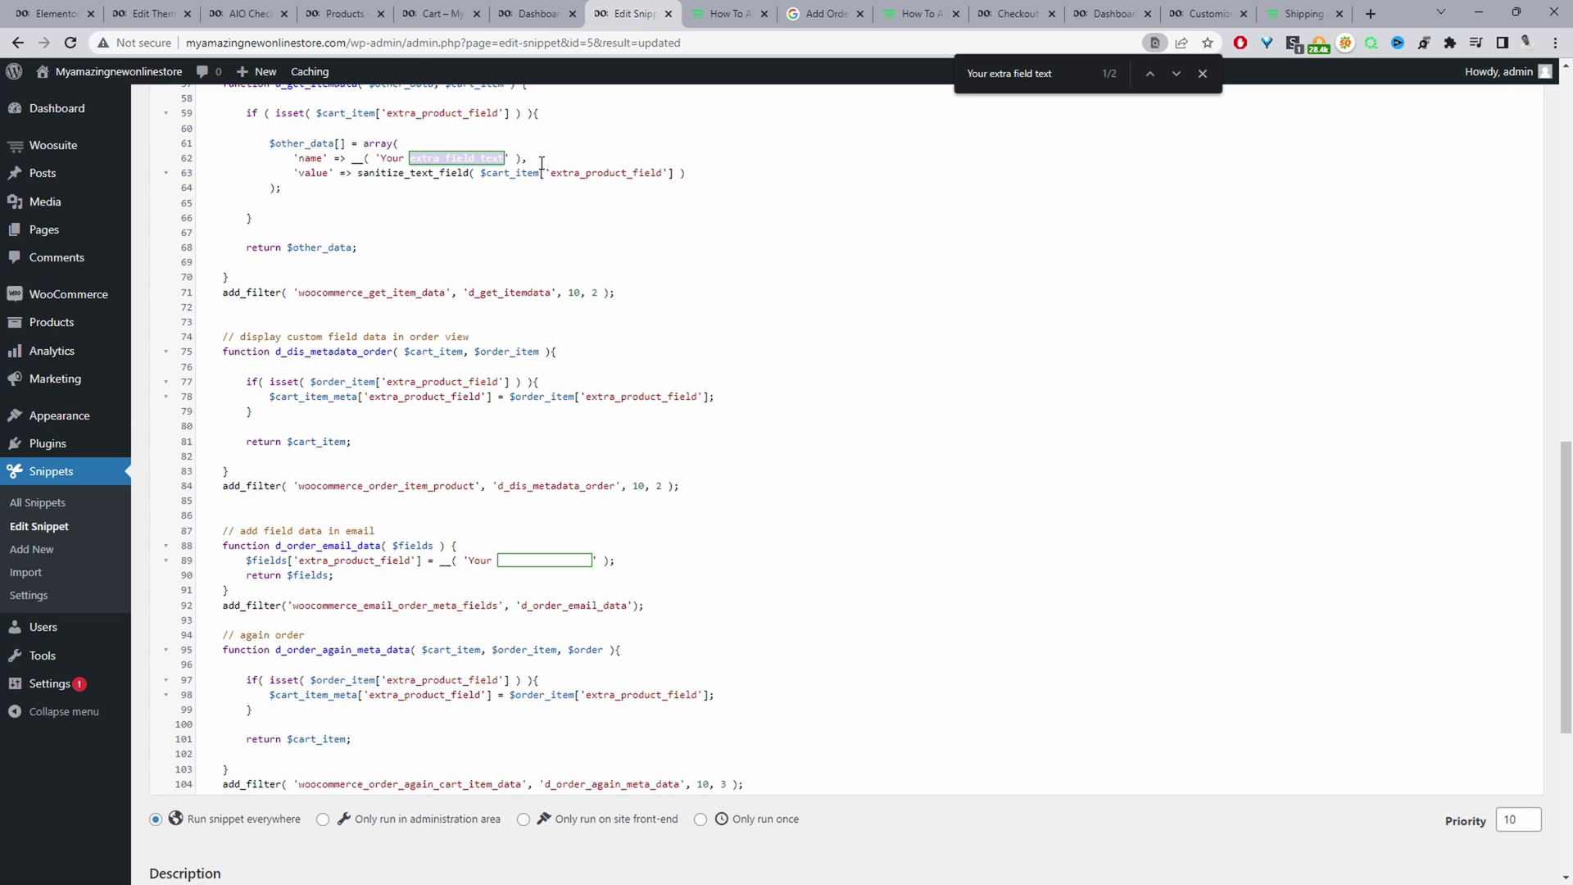
text(requimen)
key(BackSpace)
key(BackSpace)
key(BackSpace)
text(rements)
Step: Copy "requirements" into the email field label in d_order_email_data so it reads "Your requirements", then save the snippet
double_click(483, 159)
key(ctrl+c)
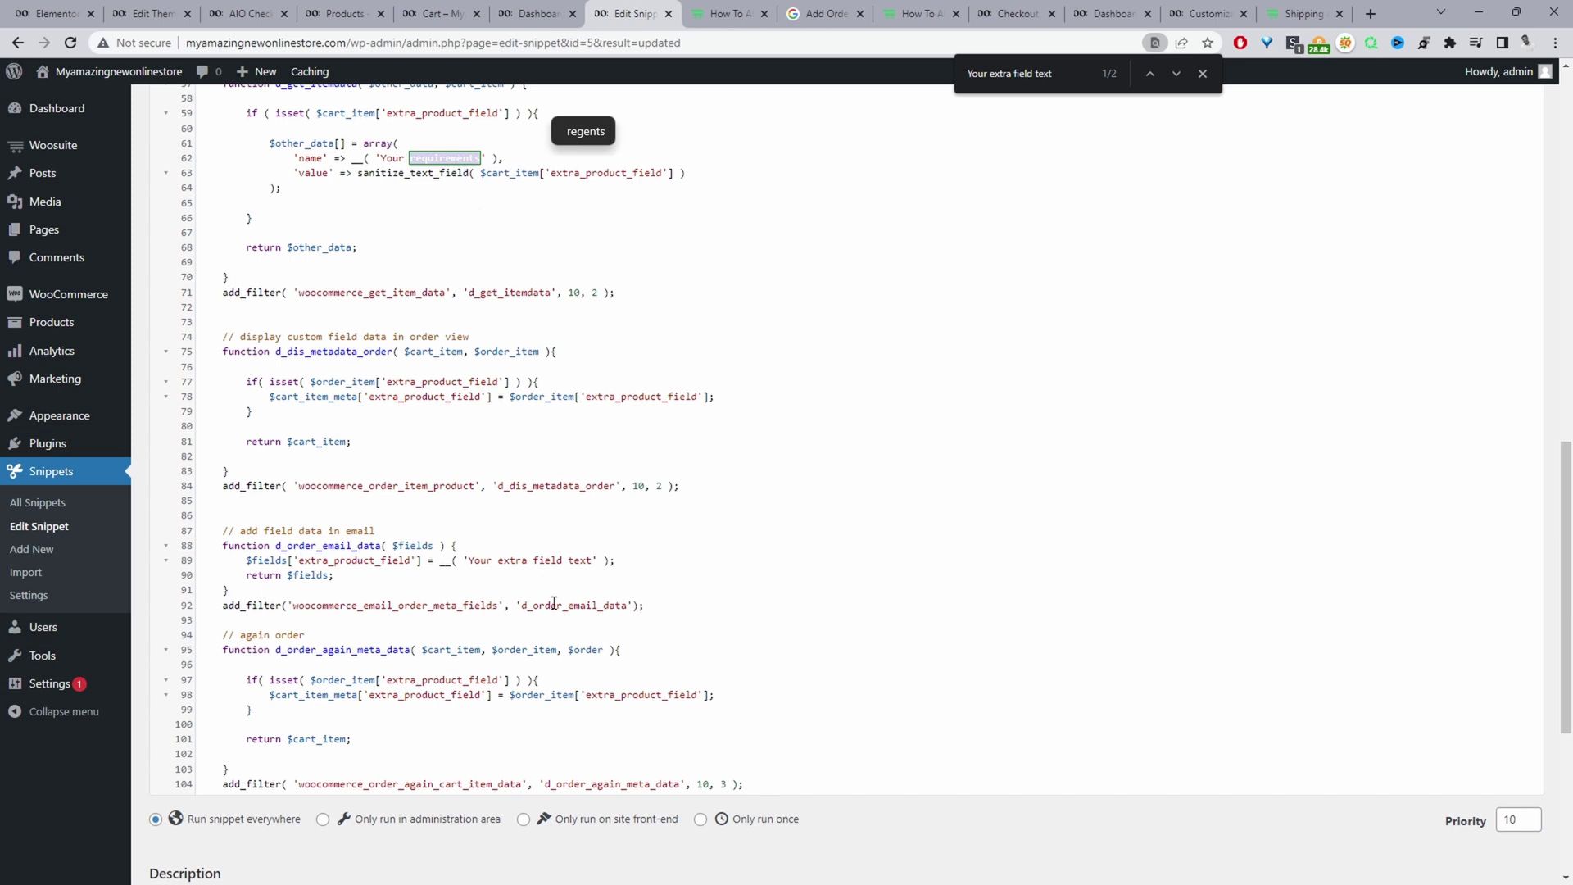
drag(499, 560, 596, 561)
key(ctrl+v)
scroll(871, 527, down, 4)
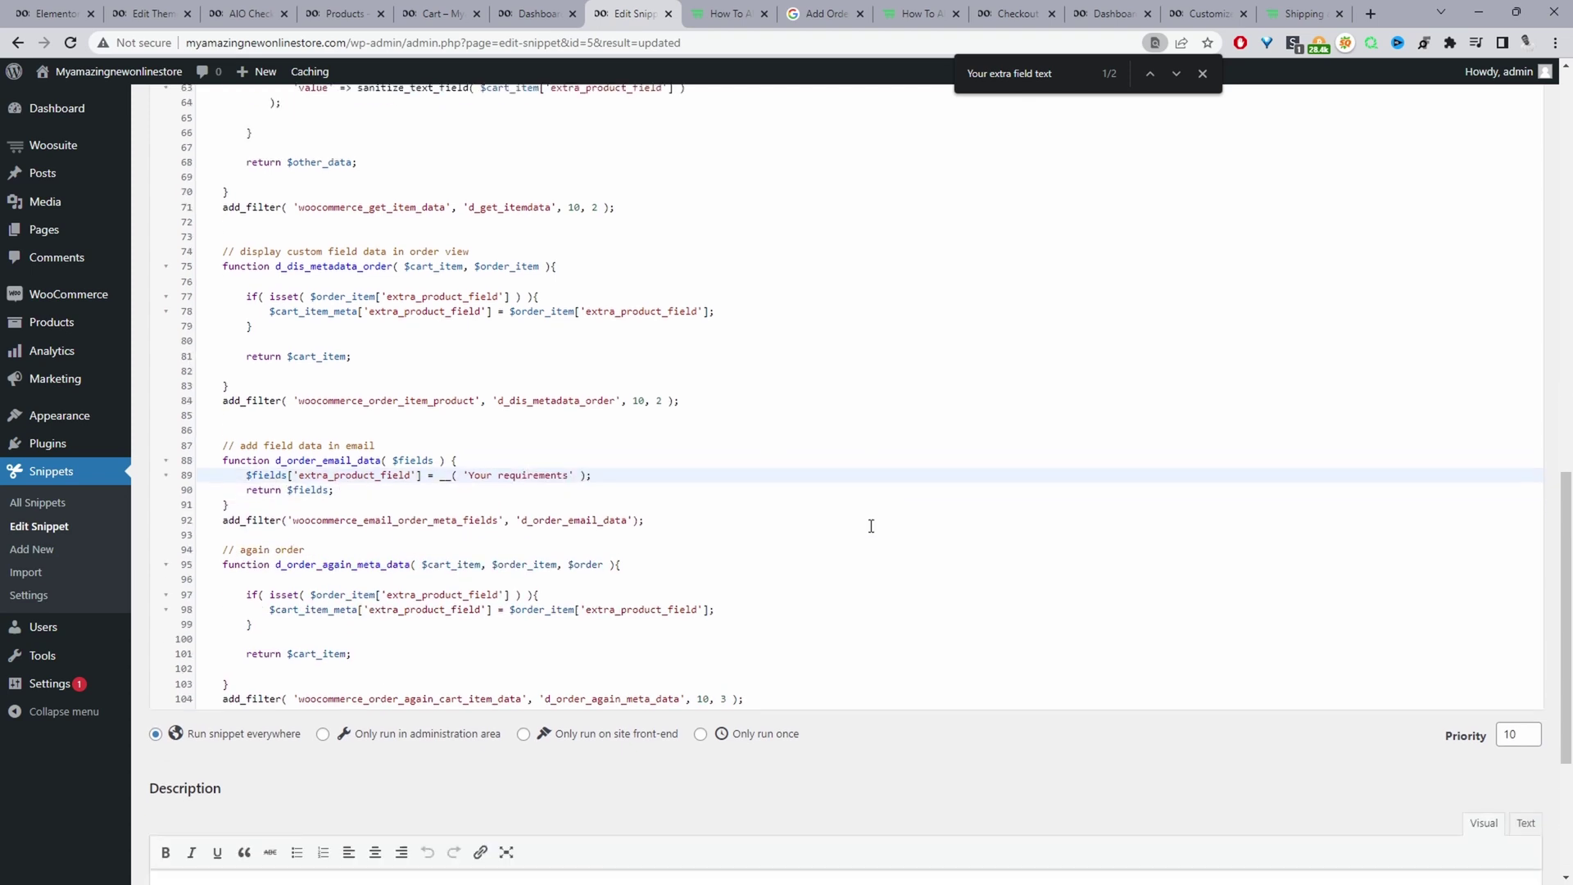
click(175, 862)
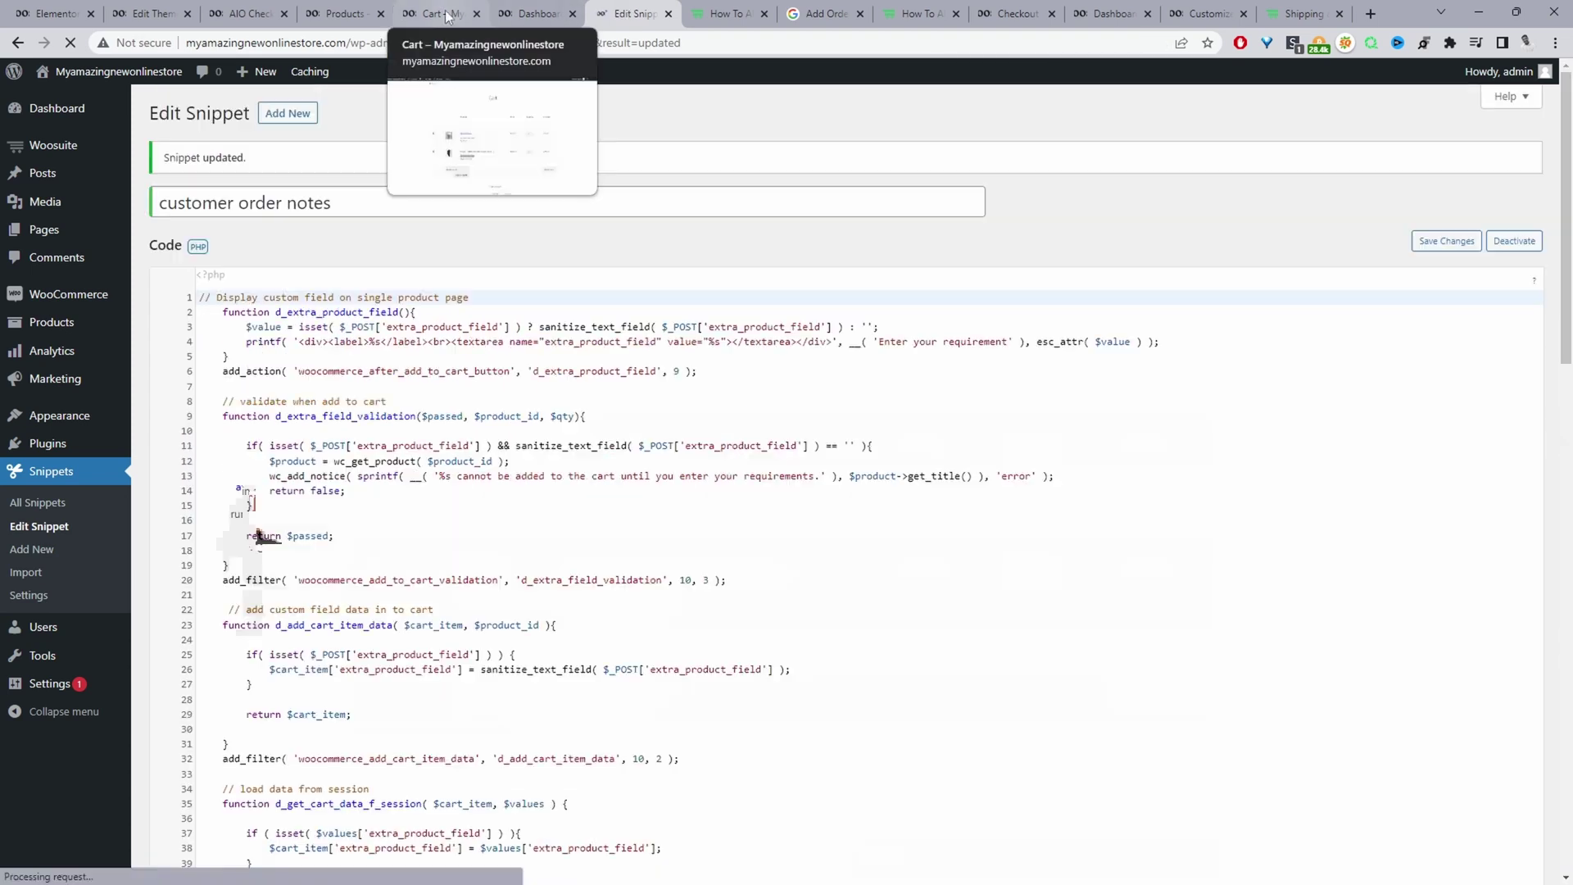
Step: Return to the store's cart and reload it to check the requirements label under each product
click(440, 13)
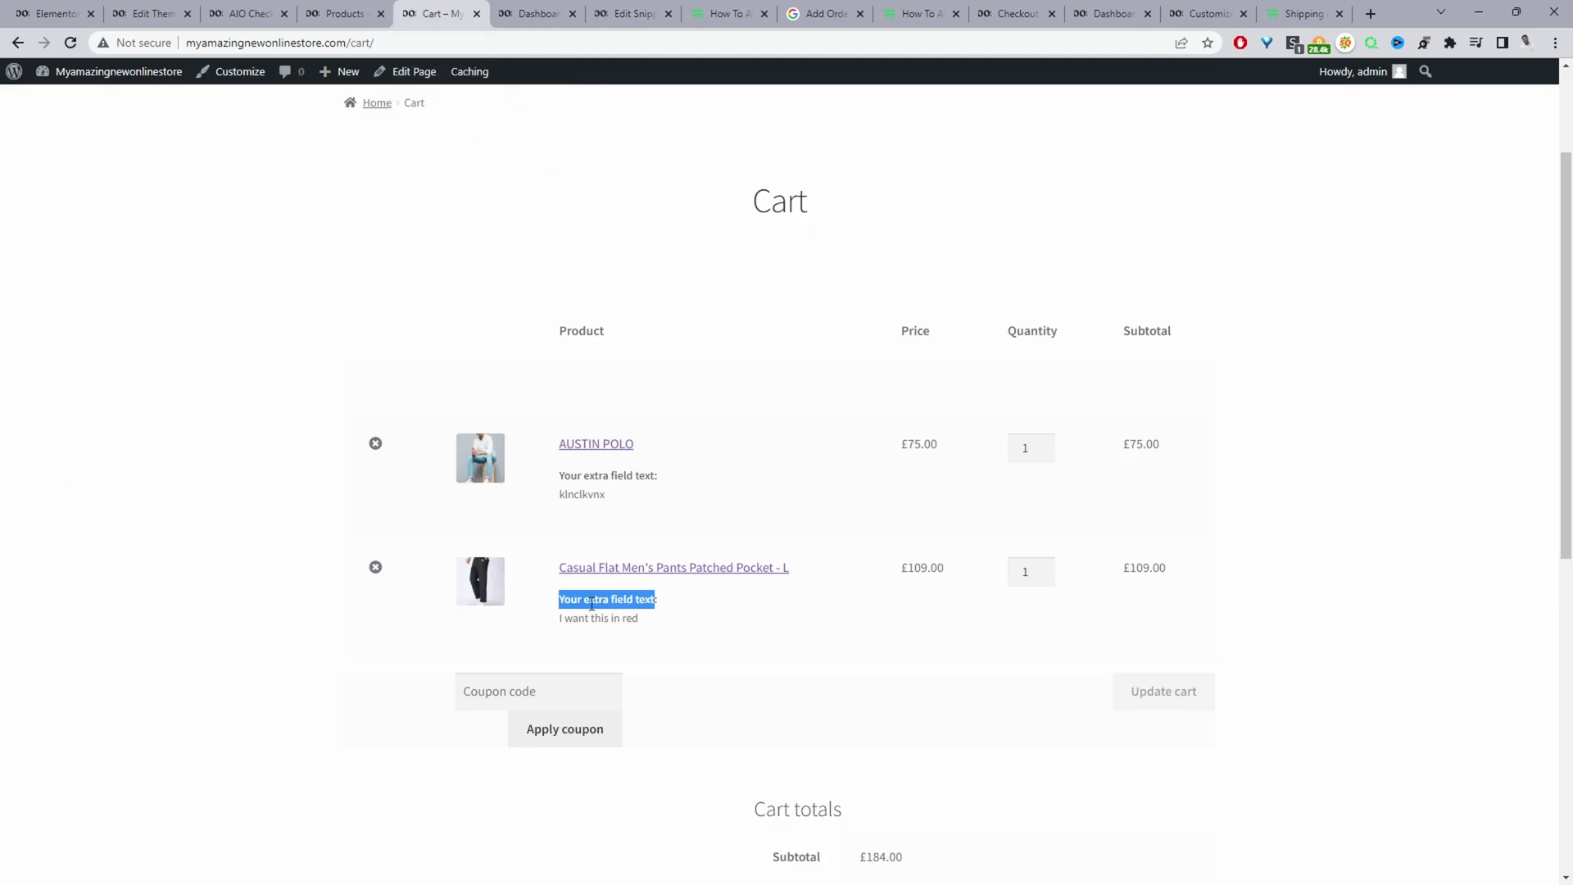
key(F5)
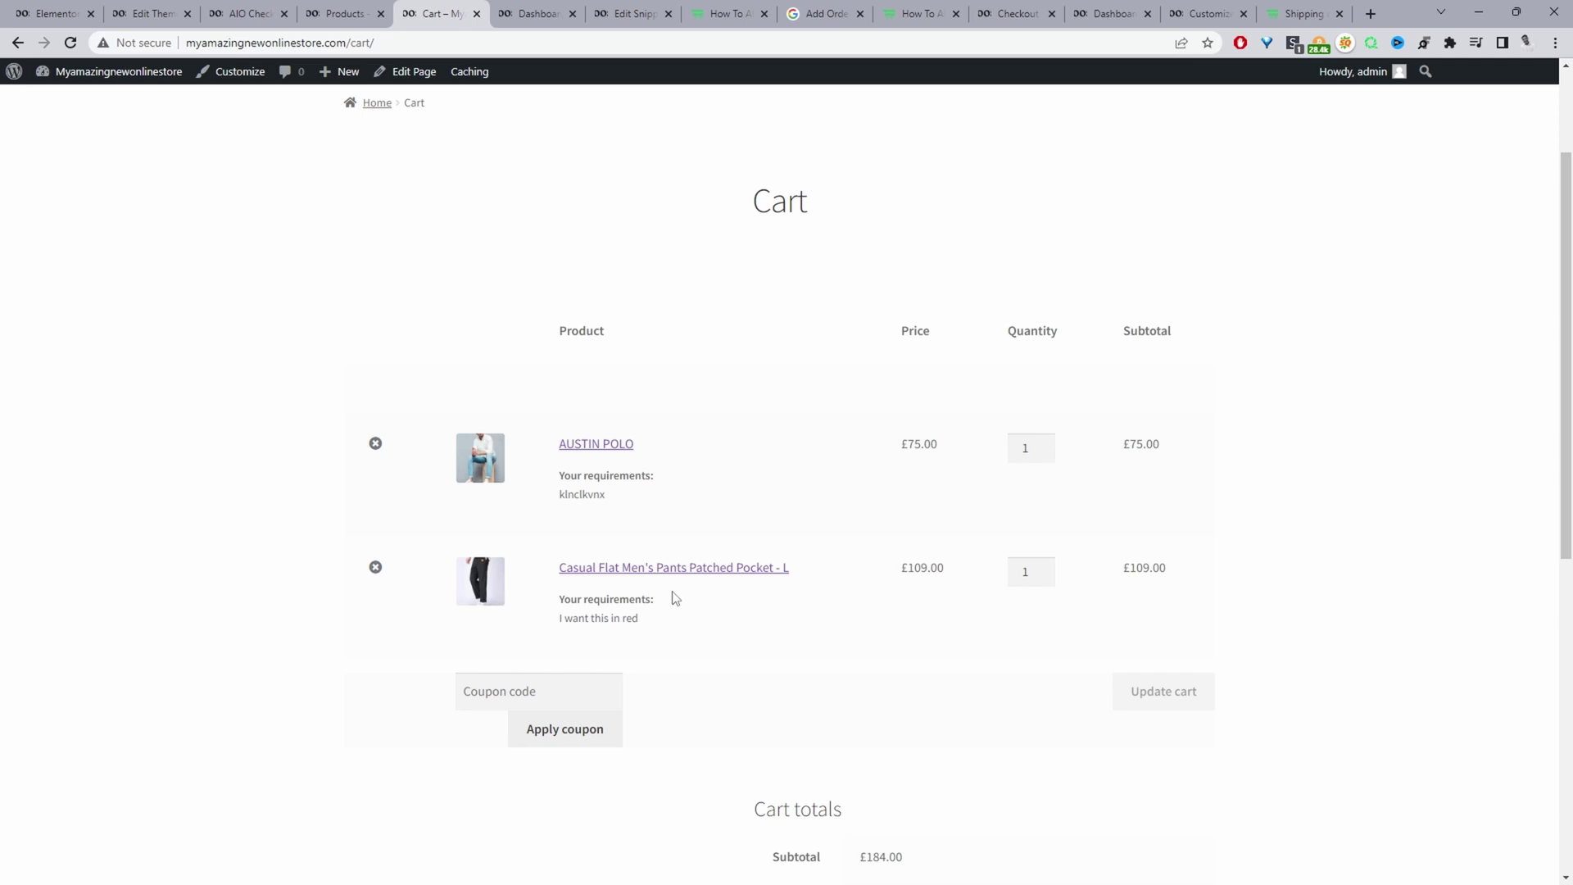
Step: Open the existing order from the WooCommerce orders list and examine the extra product field under the pants item
click(496, 23)
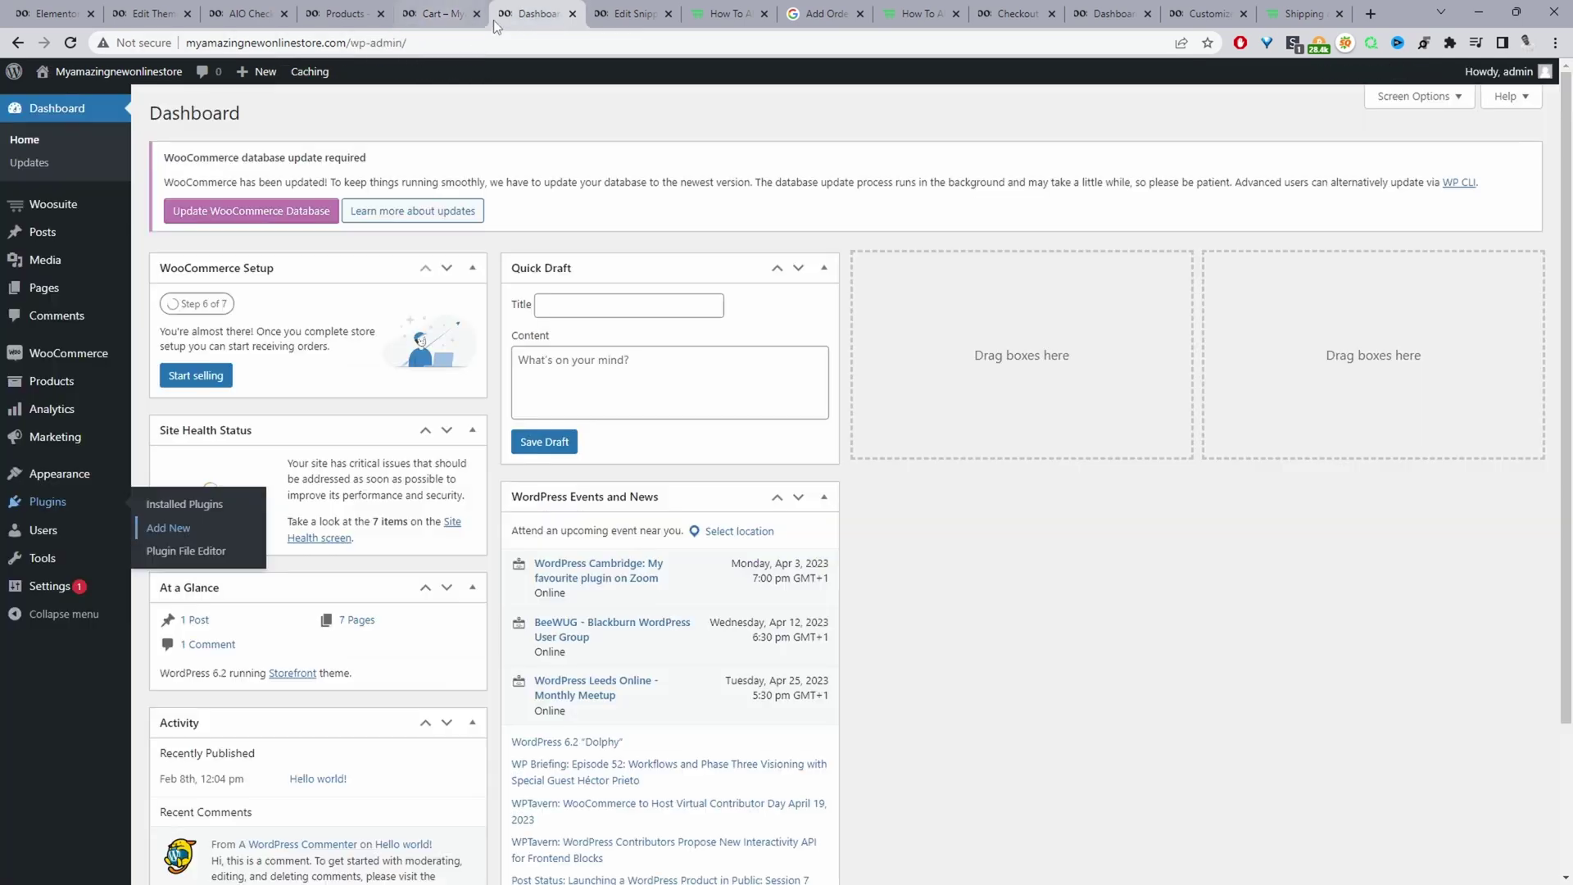
mouse_move(62, 222)
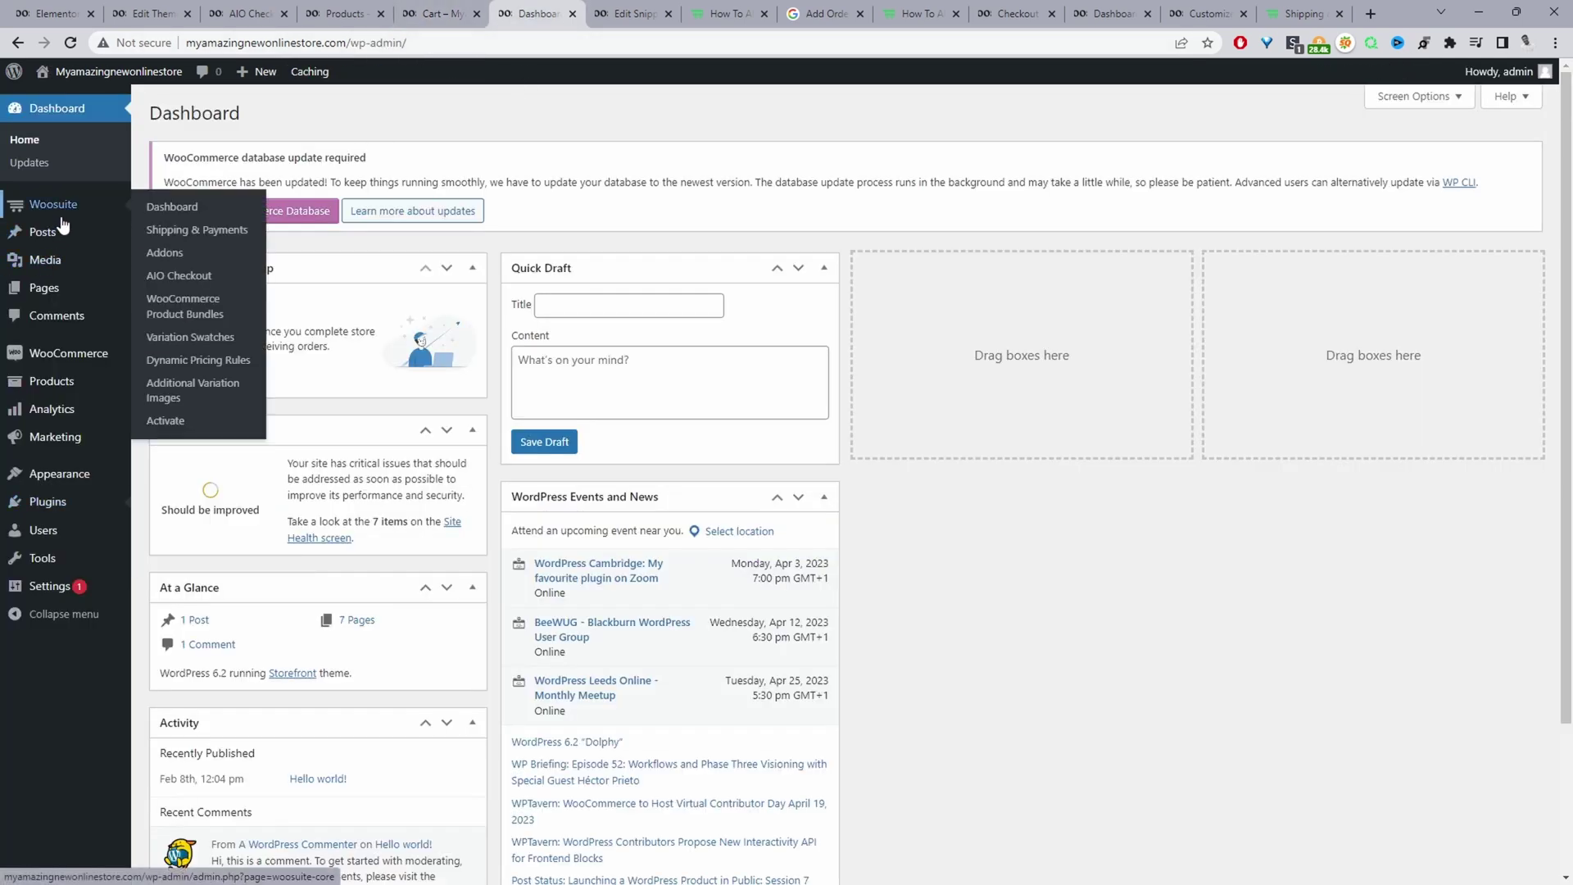
mouse_move(91, 360)
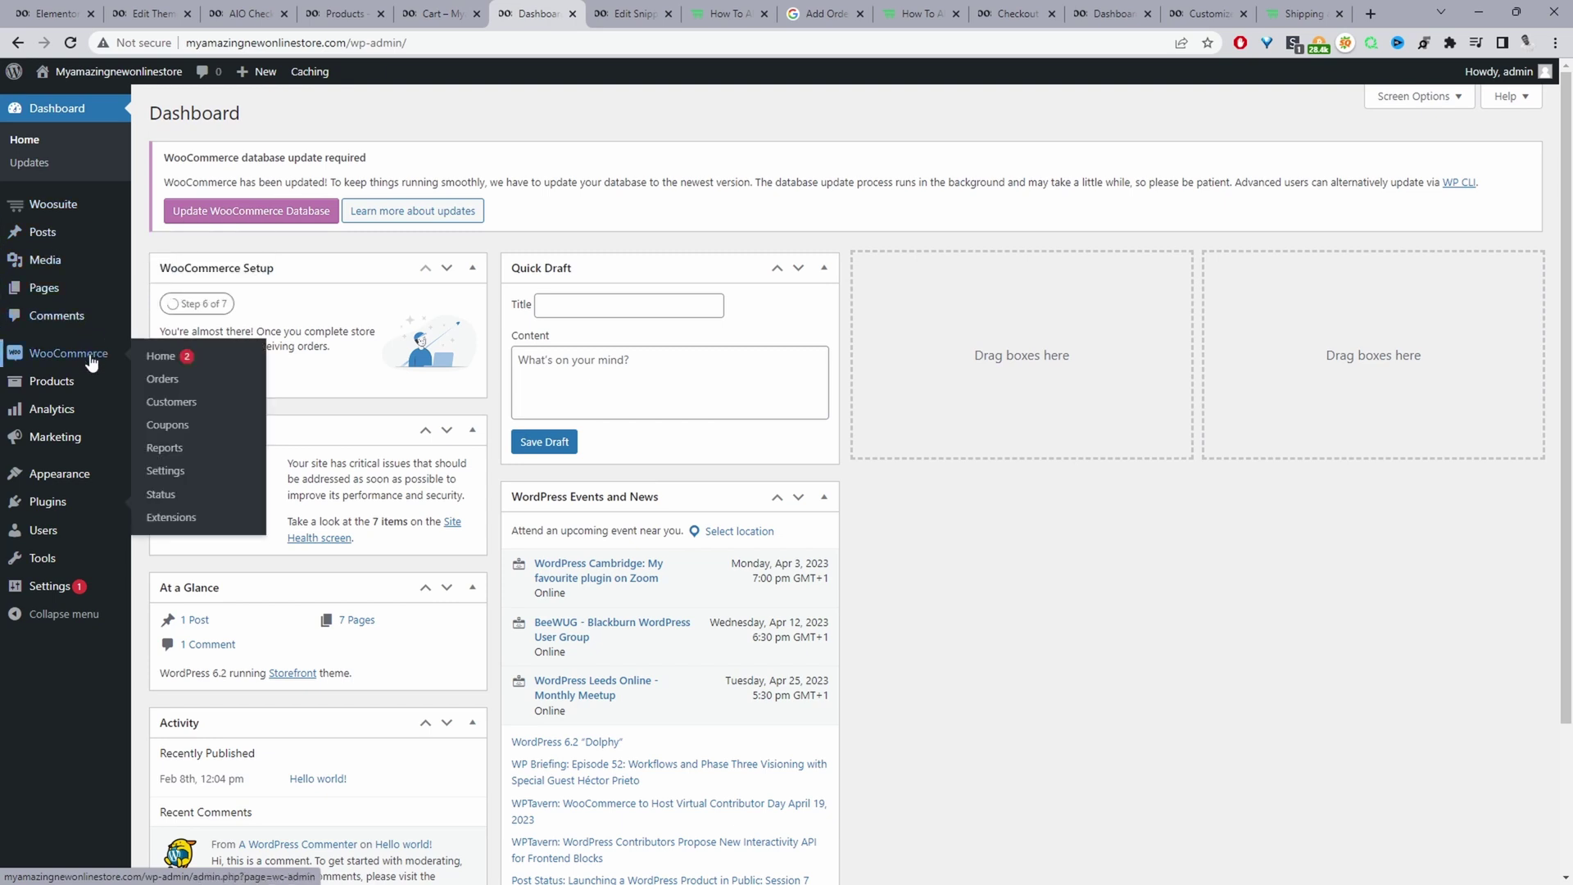
click(162, 379)
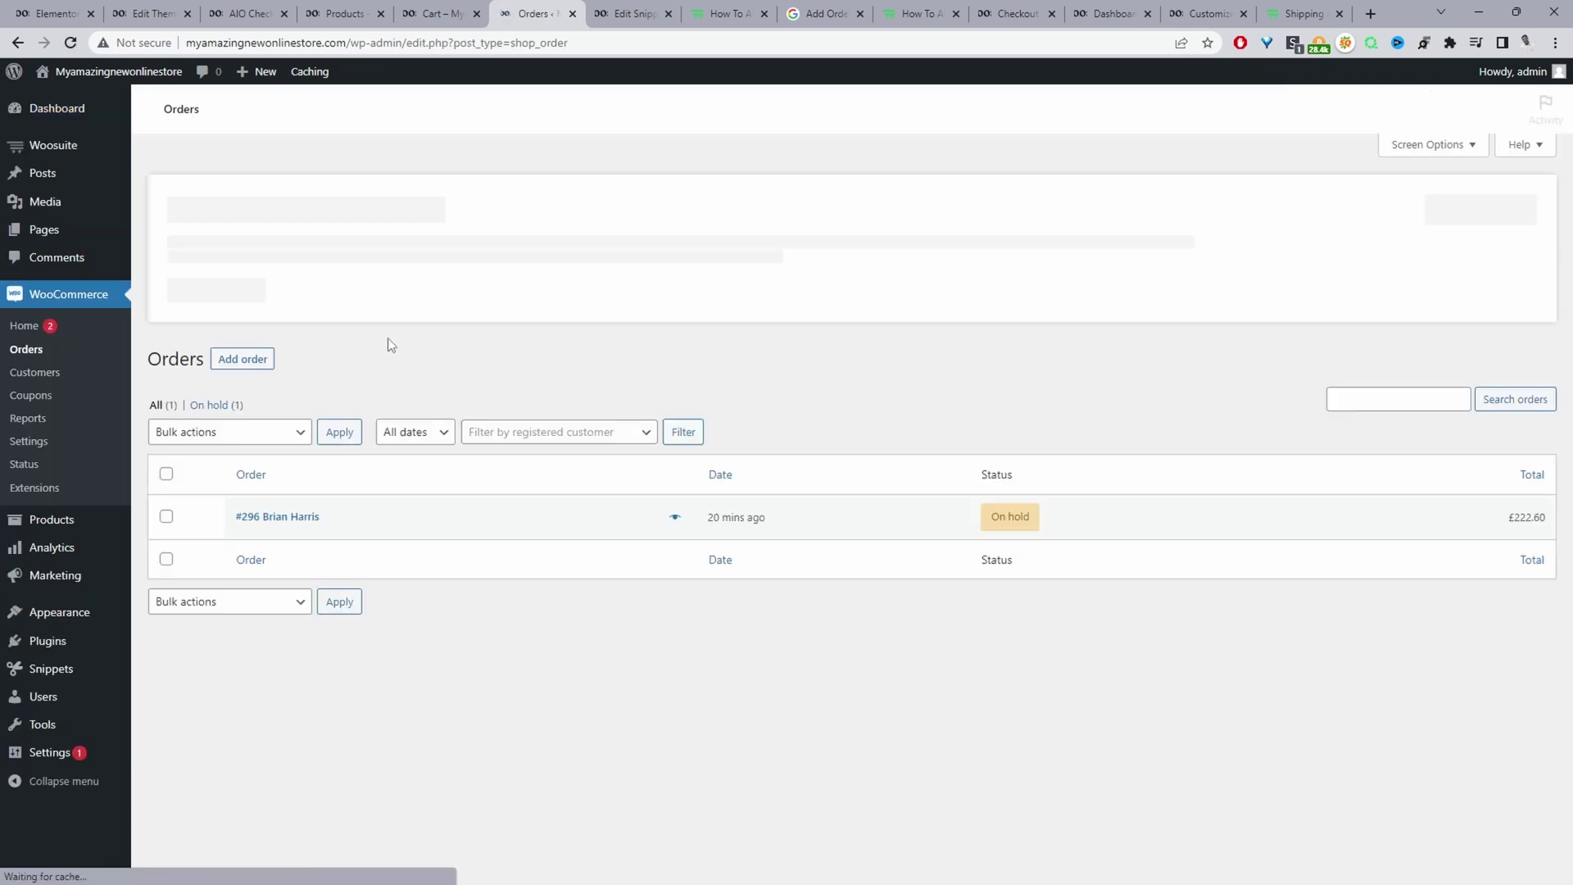
click(281, 539)
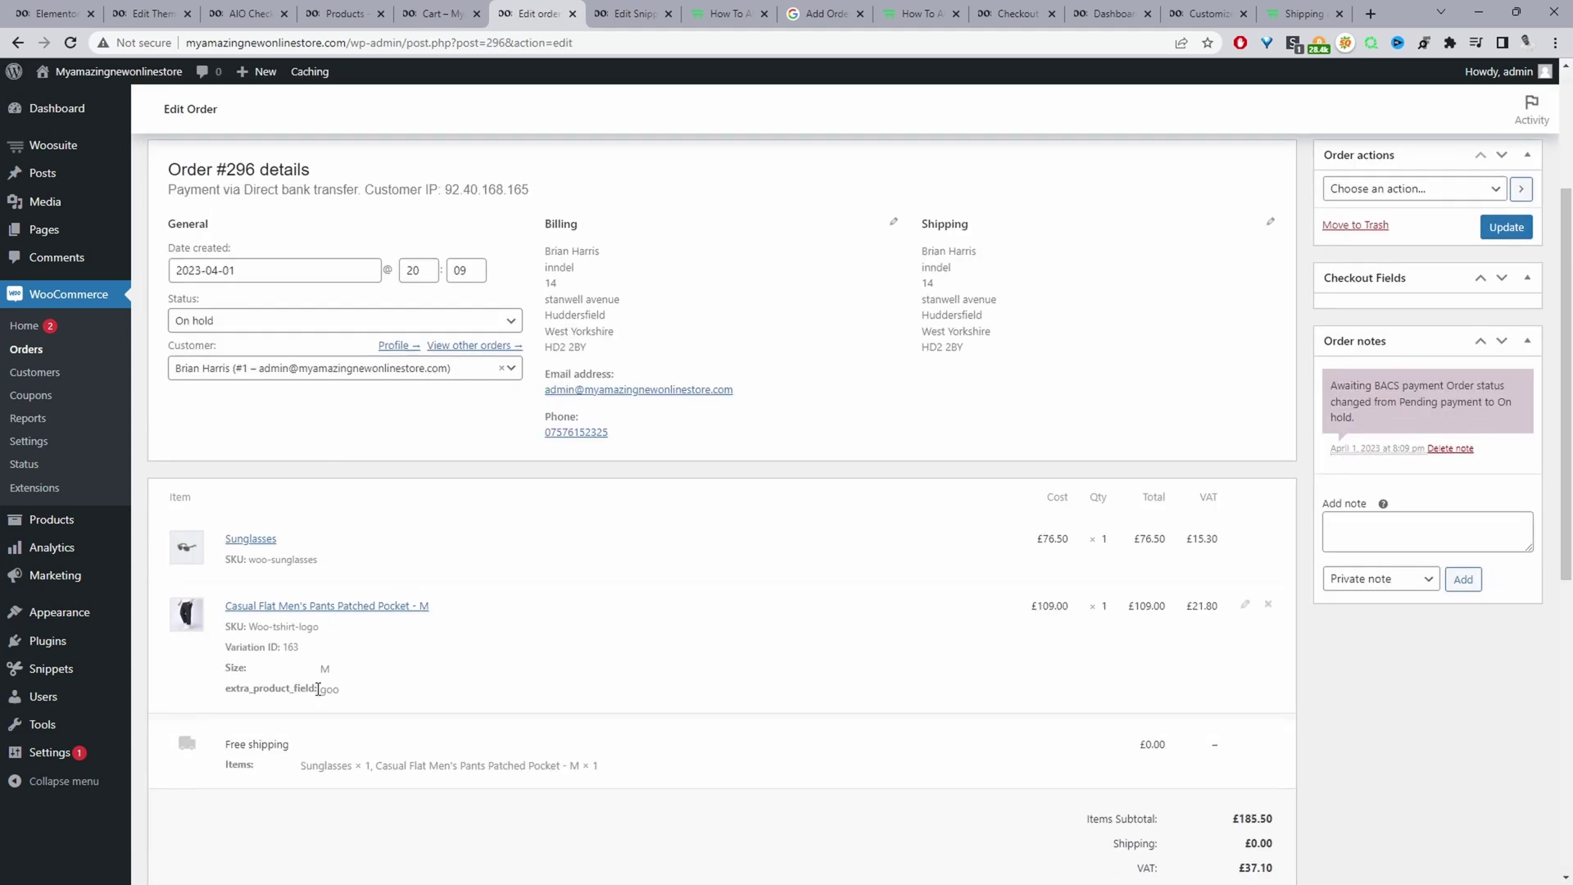
drag(336, 689, 319, 722)
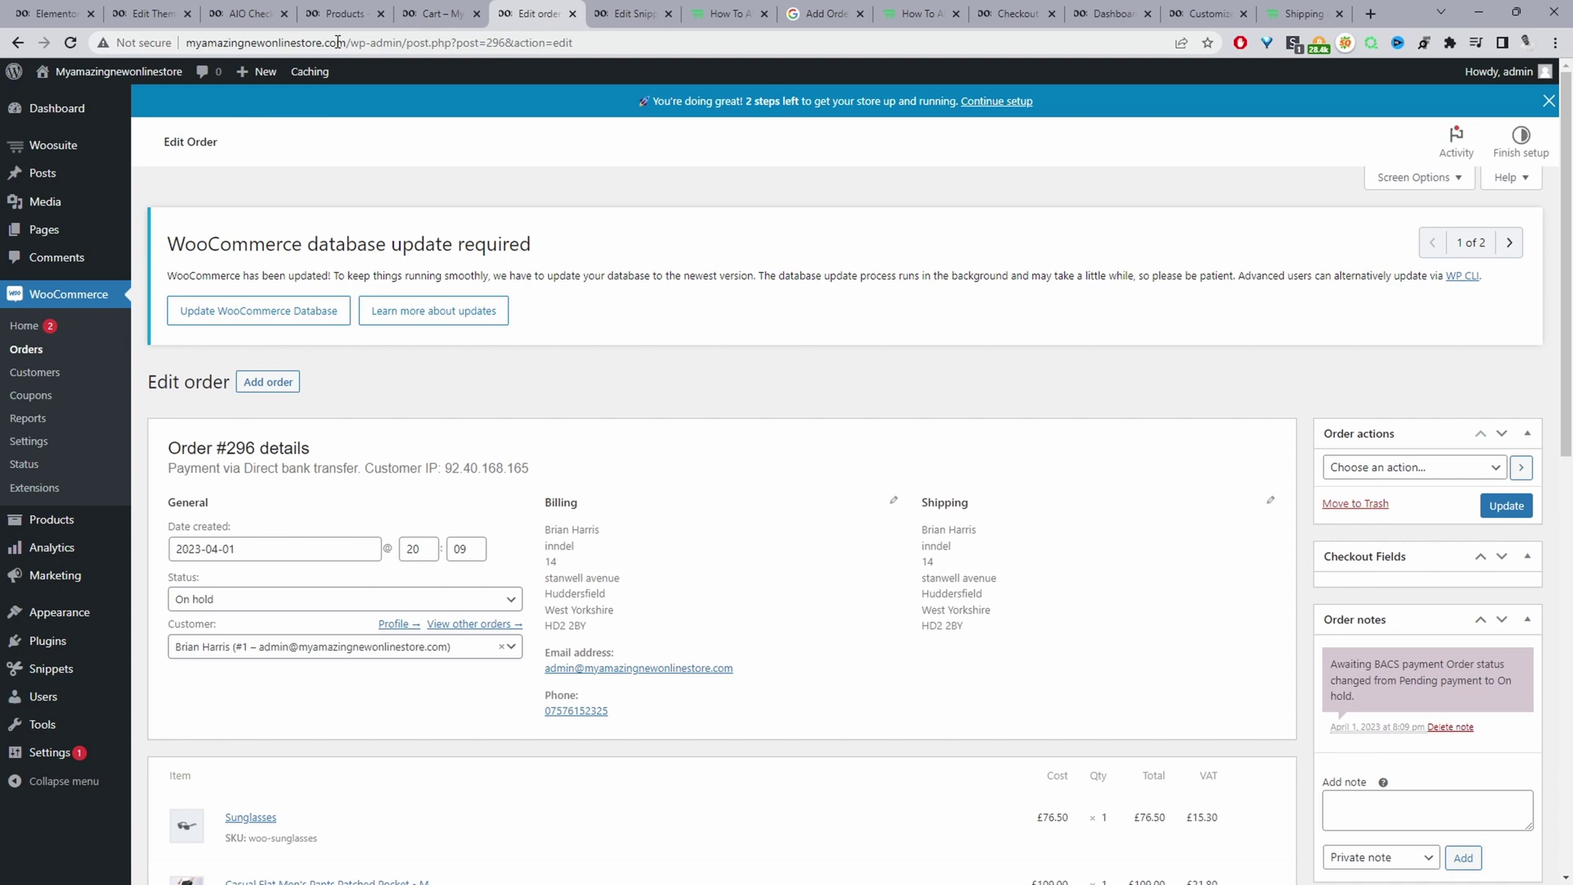
Step: Return to the Woosuite order notes article, open its WooCommerce category, and search the posts for "addon"
click(721, 13)
scroll(959, 295, up, 15)
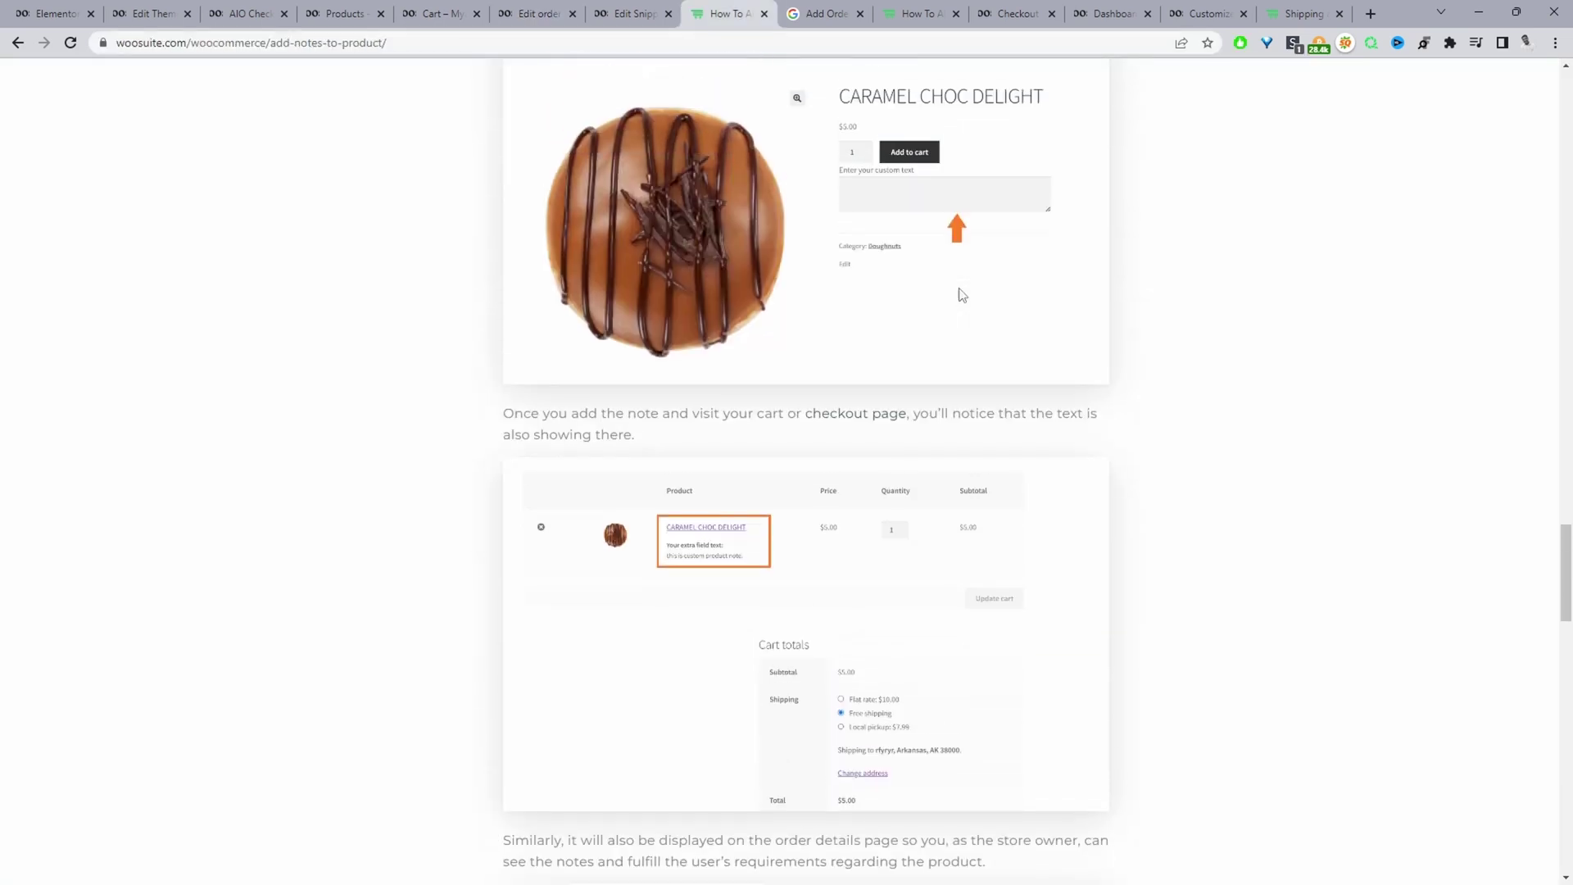
scroll(959, 291, up, 10)
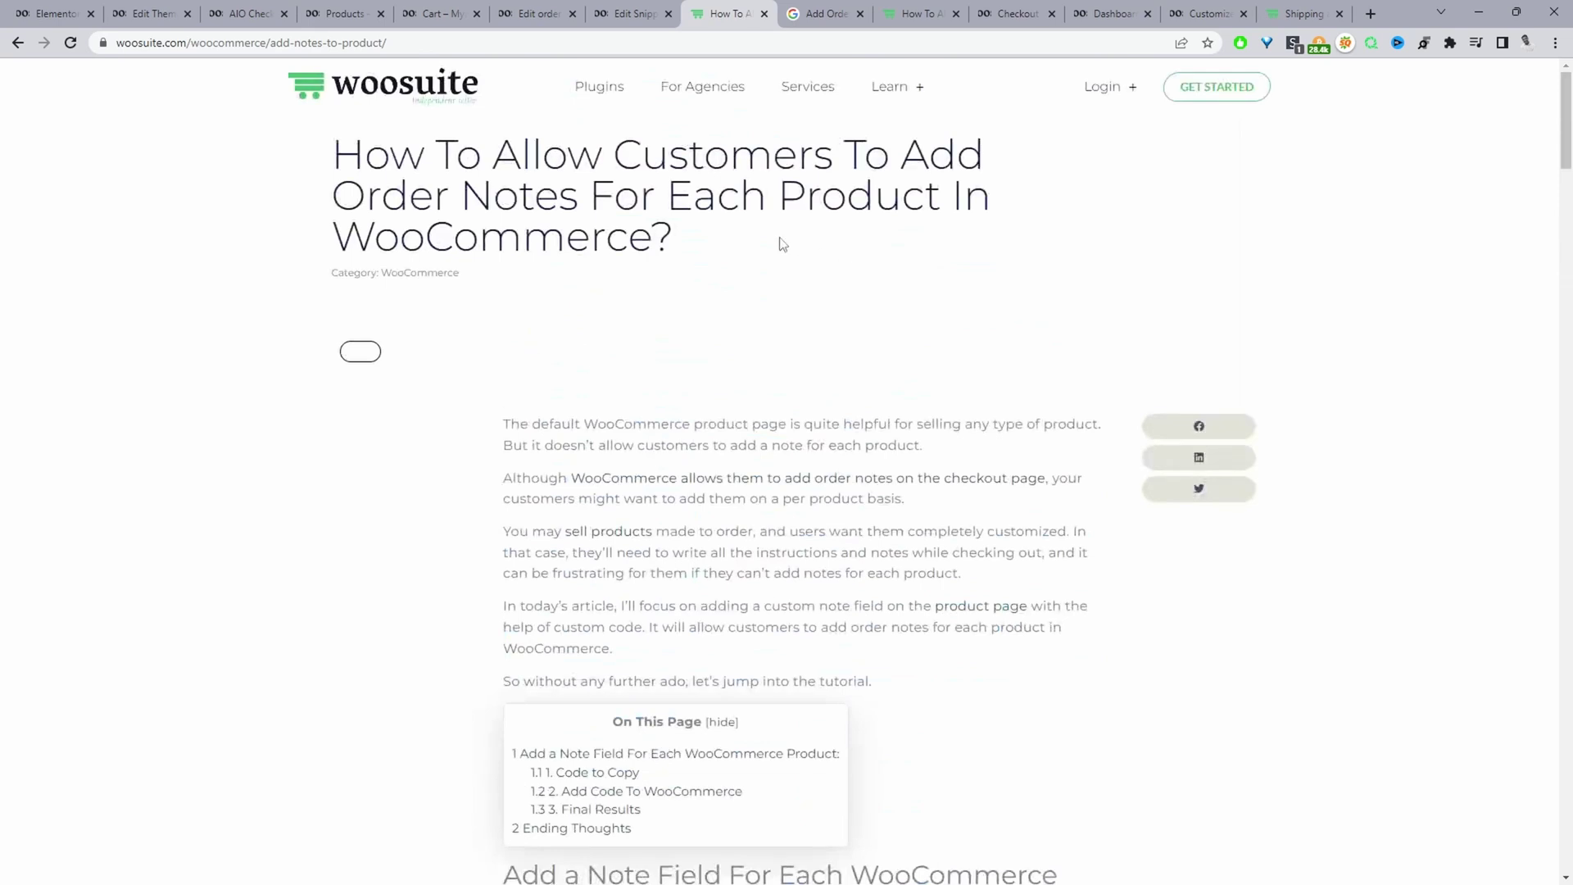
click(407, 279)
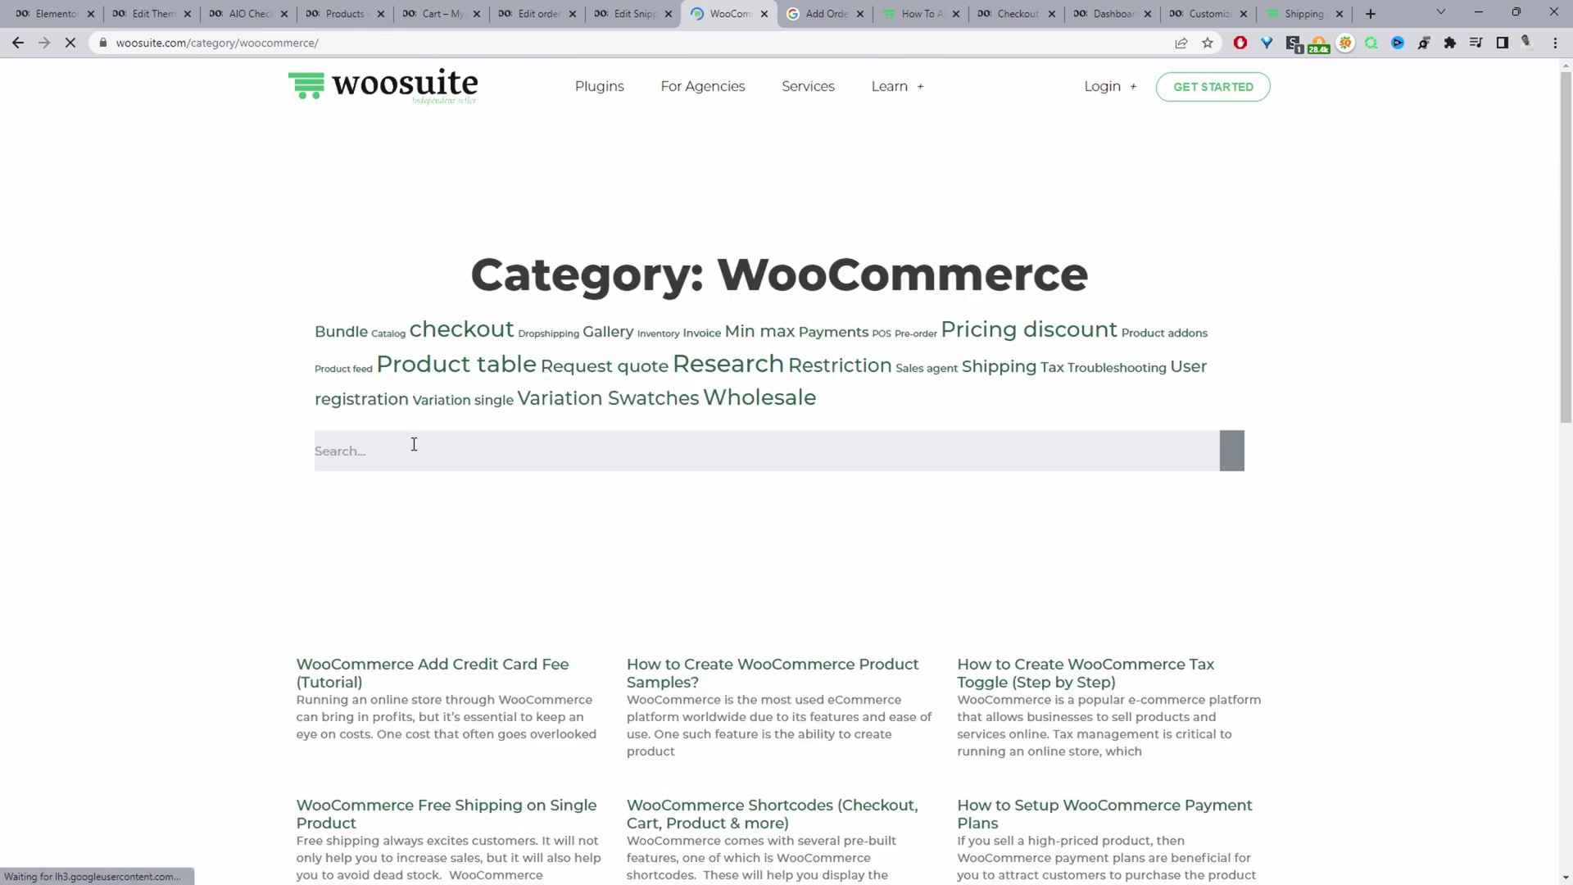
click(407, 449)
text(addon)
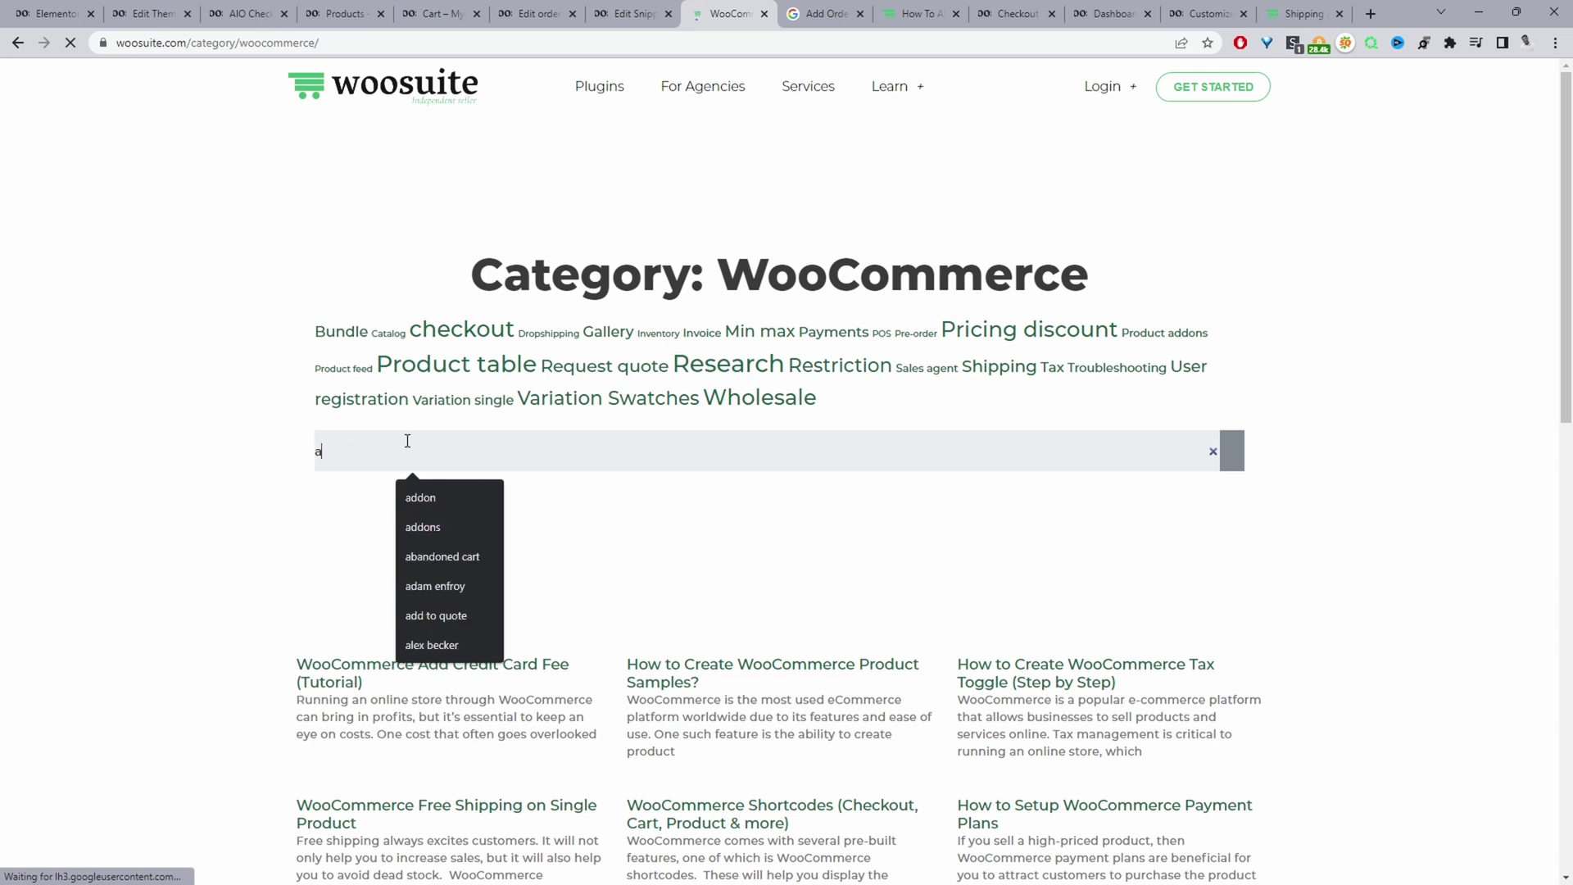
click(421, 497)
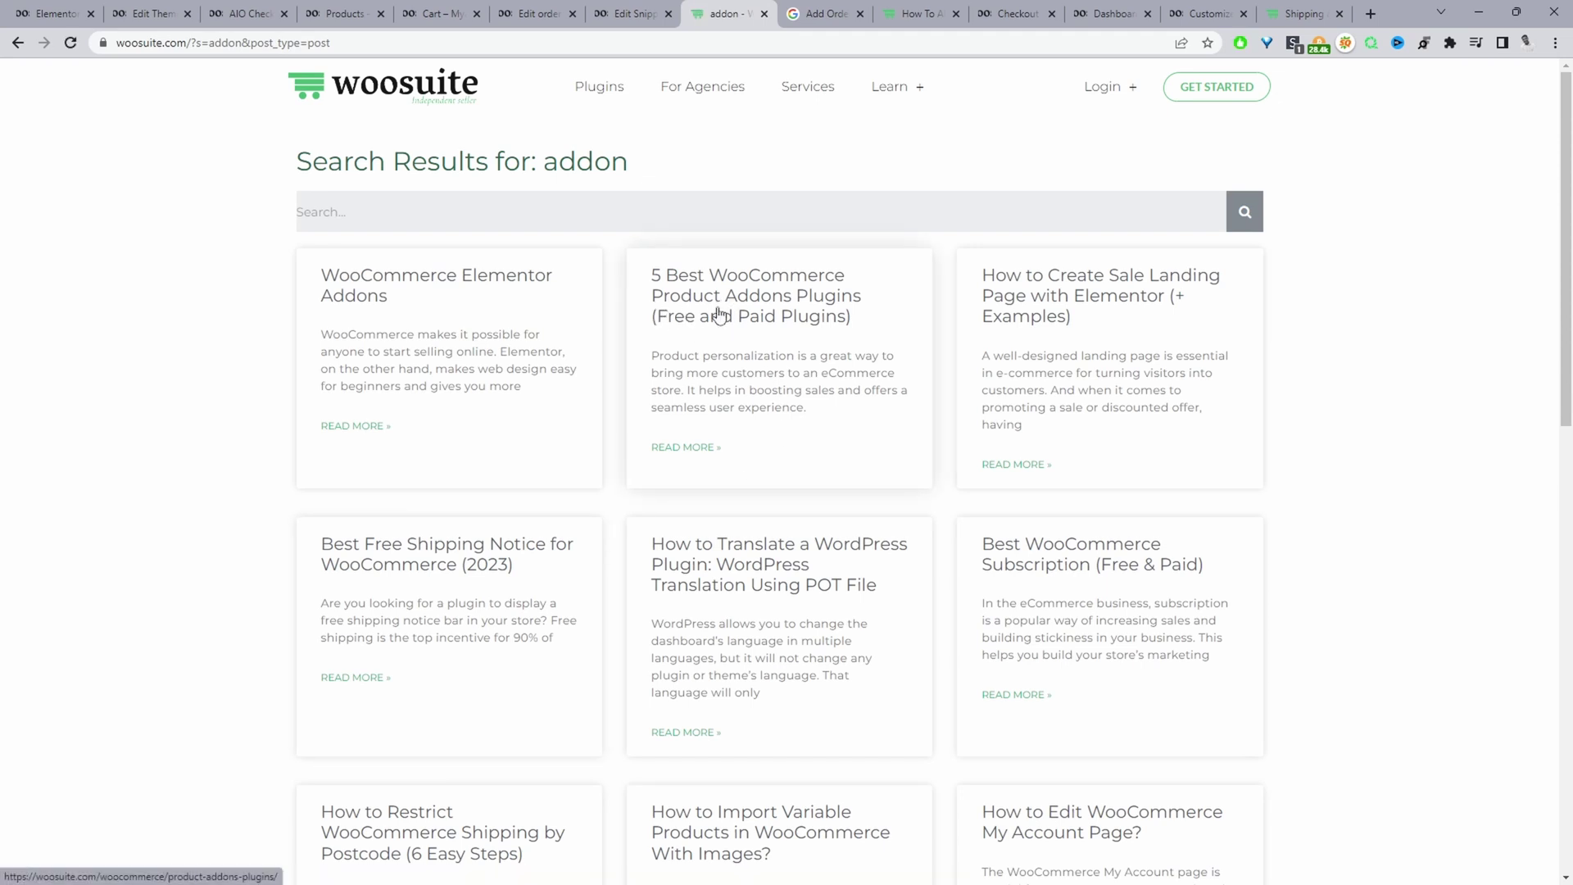
Step: Open the "5 Best WooCommerce Product Addons Plugins (Free and Paid Plugins)" article and look through its plugin reviews
click(720, 315)
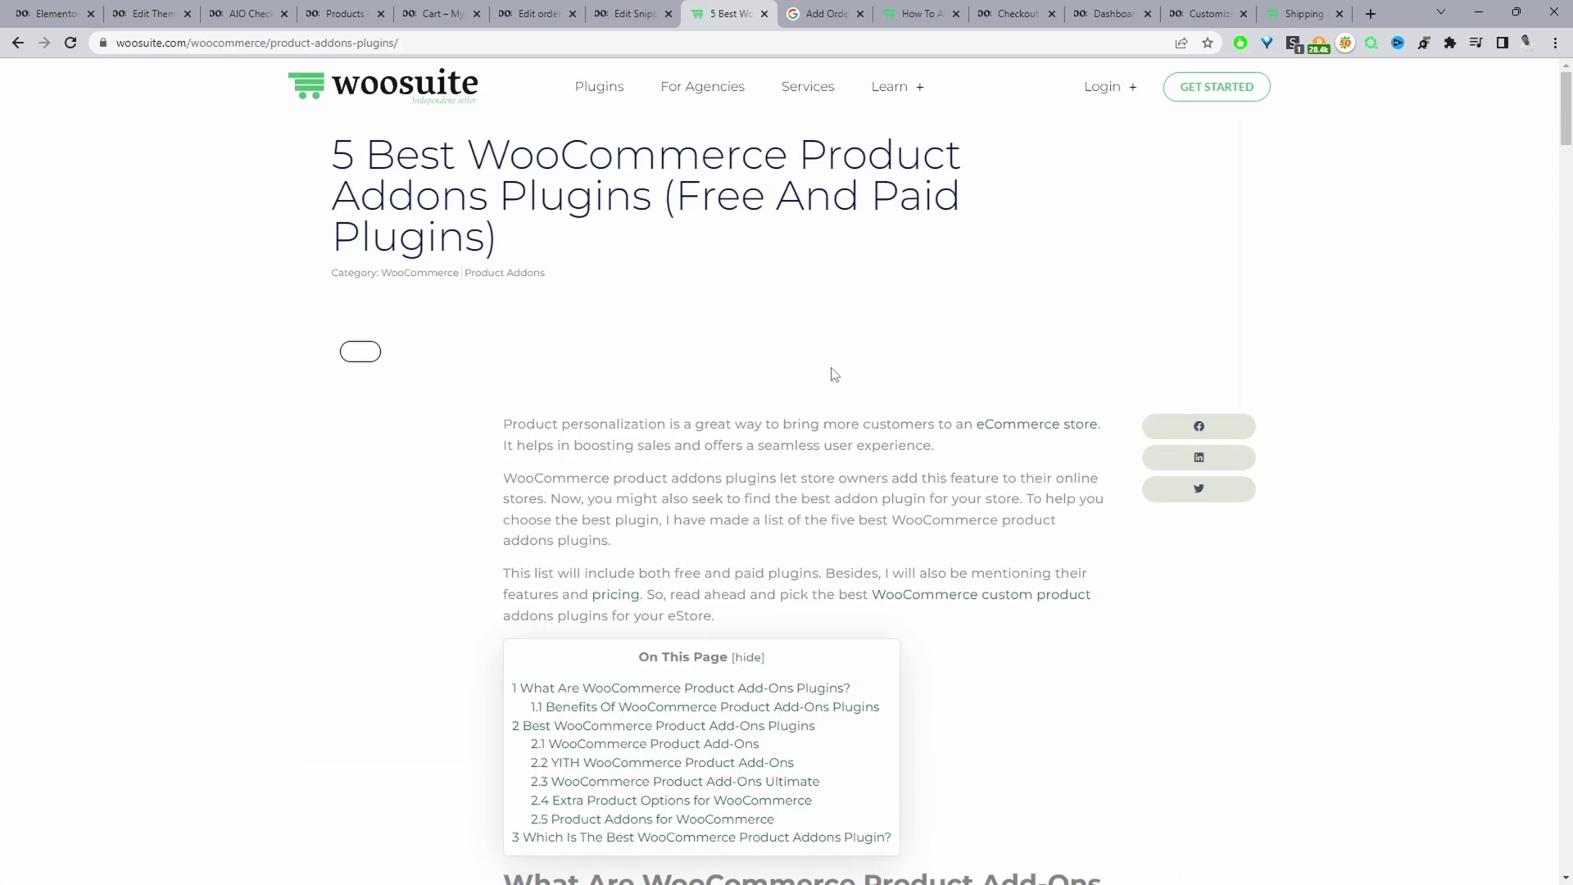
scroll(852, 406, down, 5)
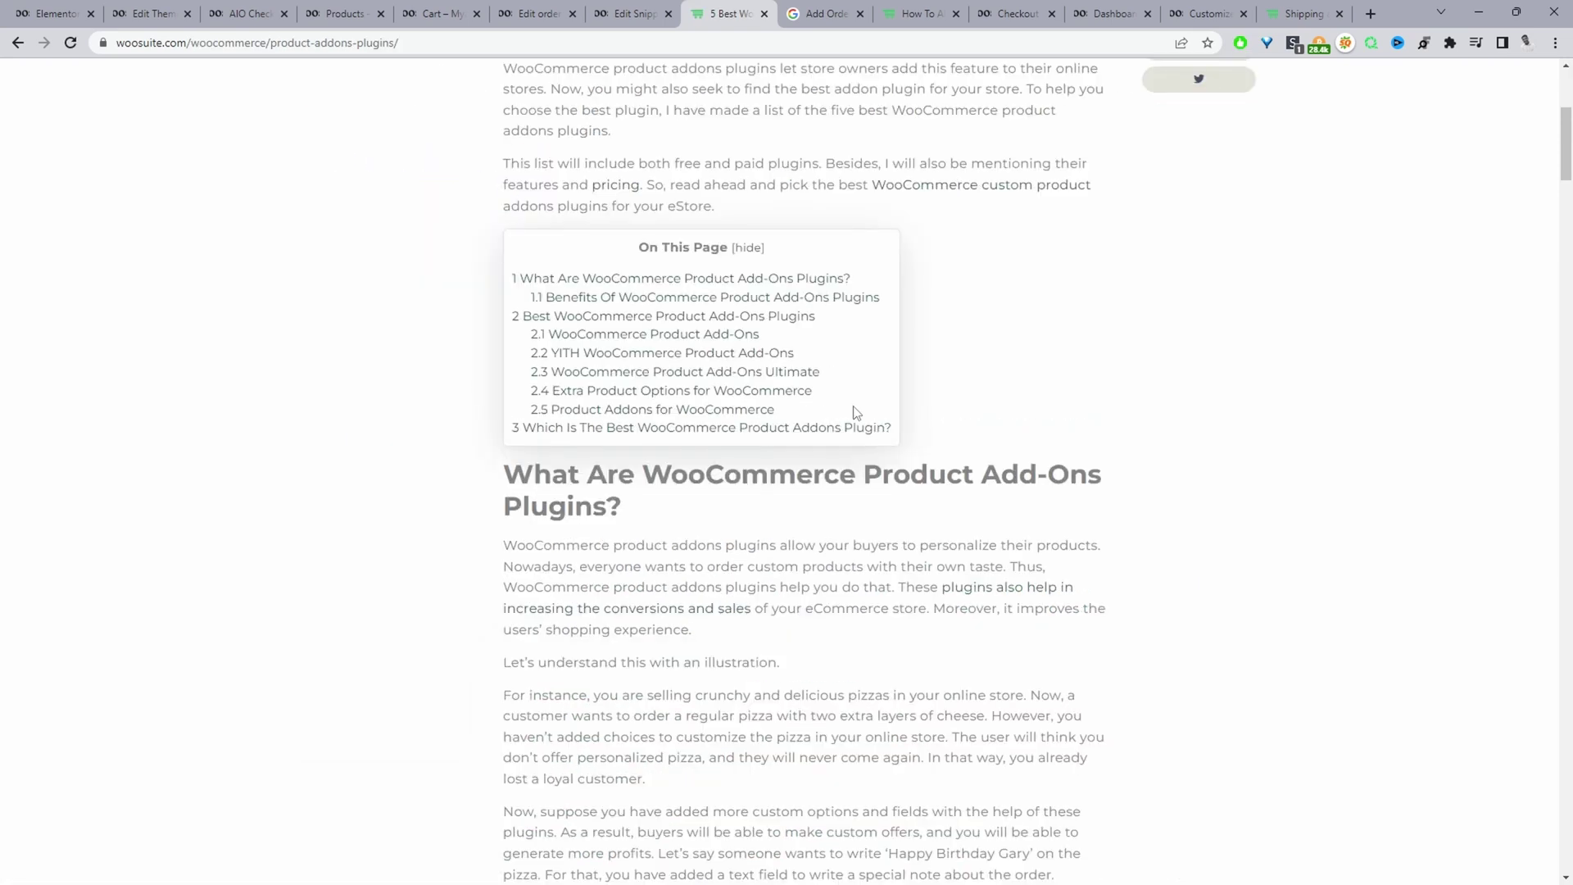
scroll(857, 412, down, 15)
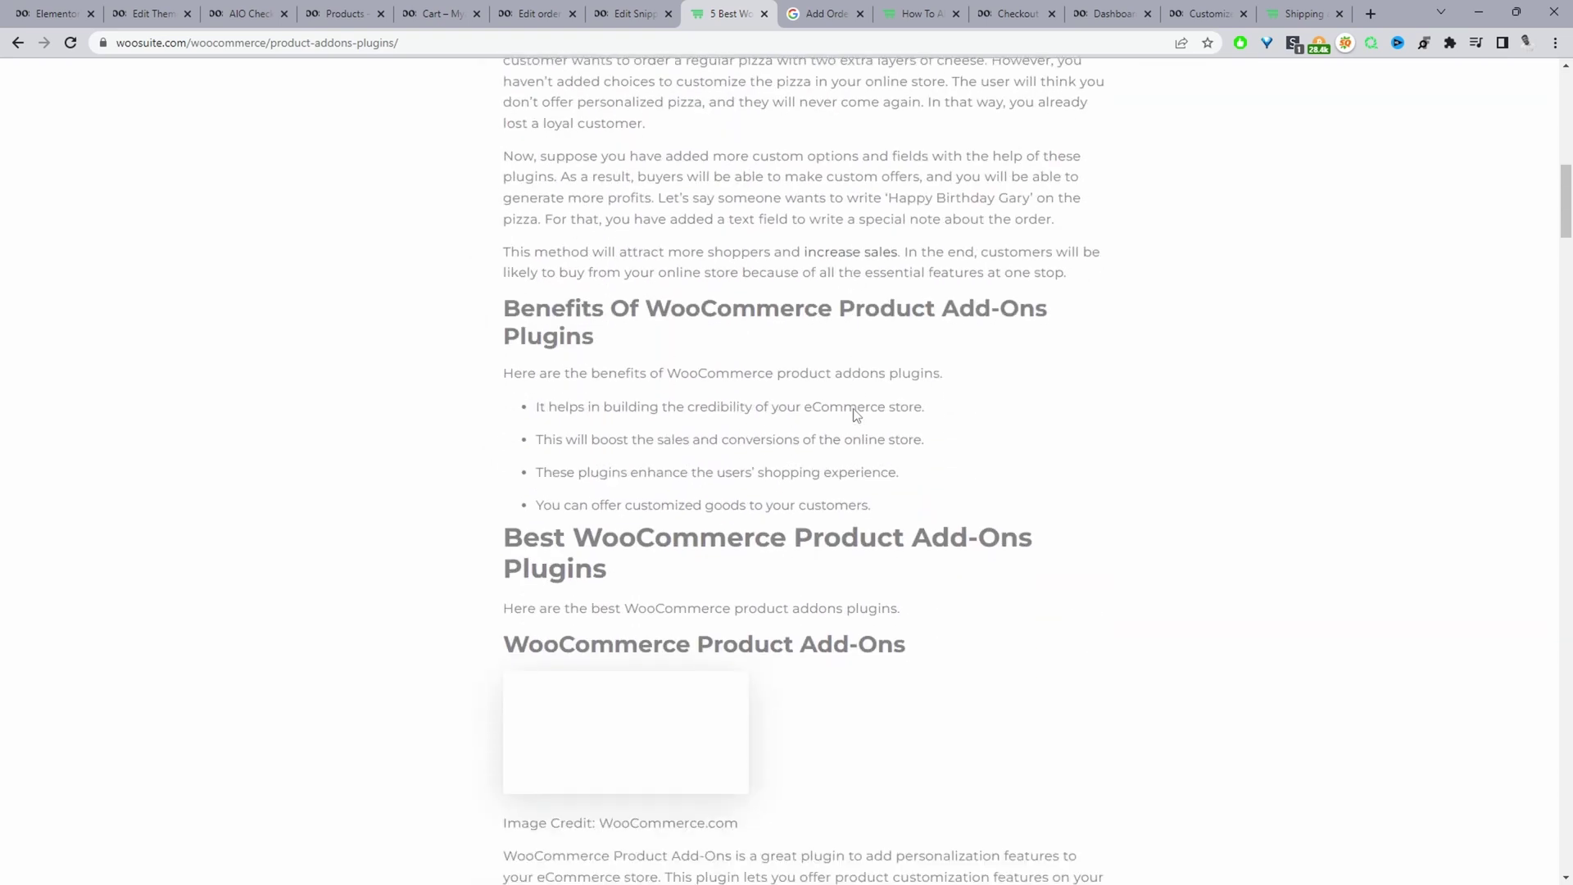
scroll(767, 463, down, 11)
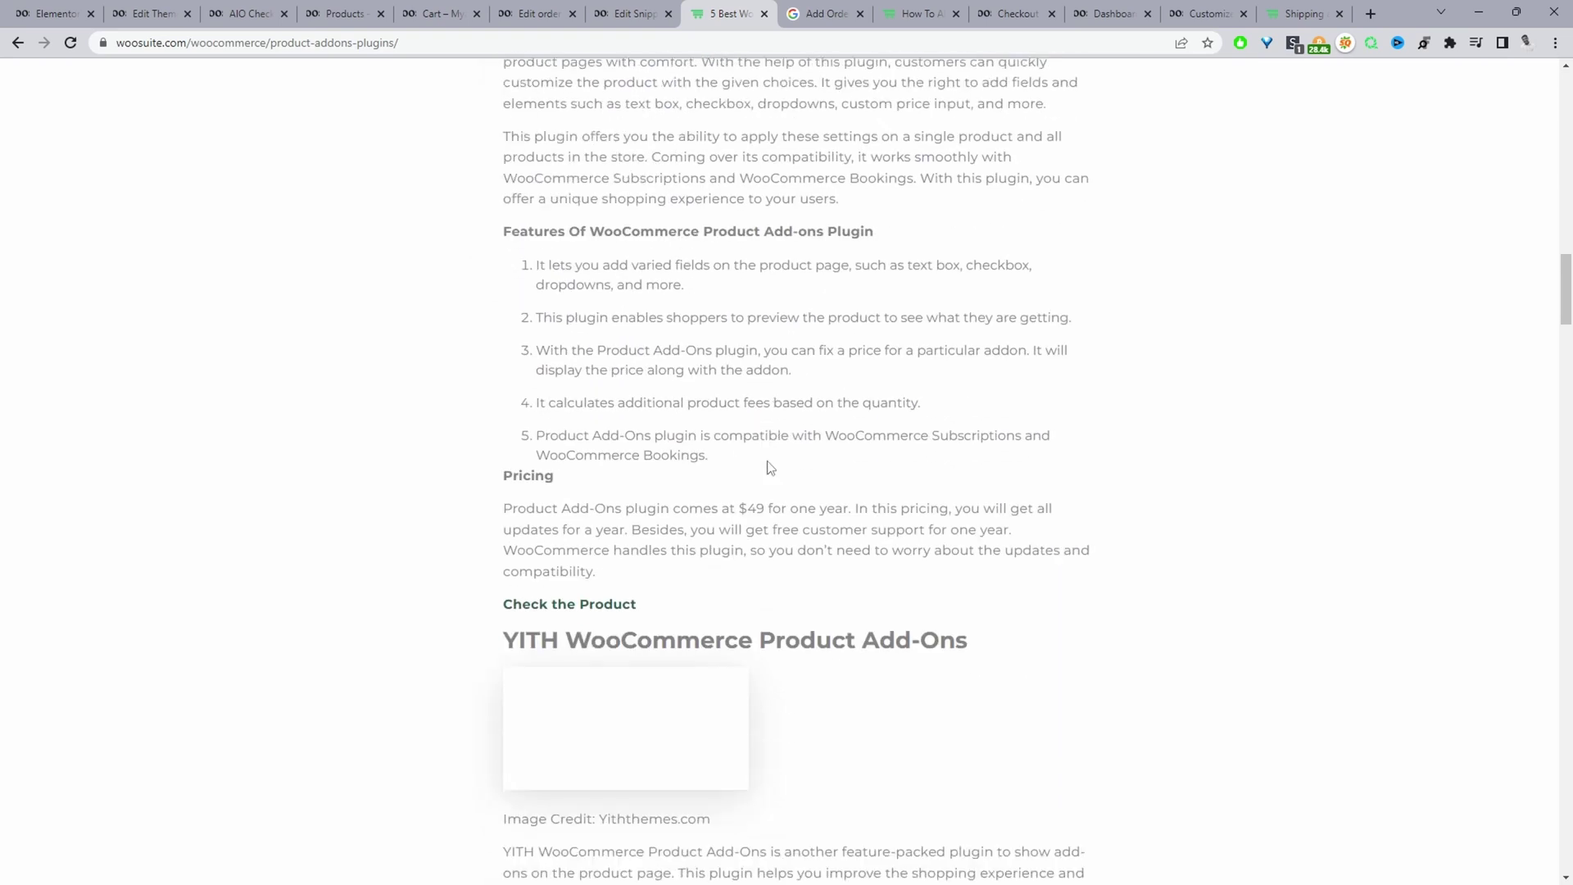
scroll(769, 463, down, 20)
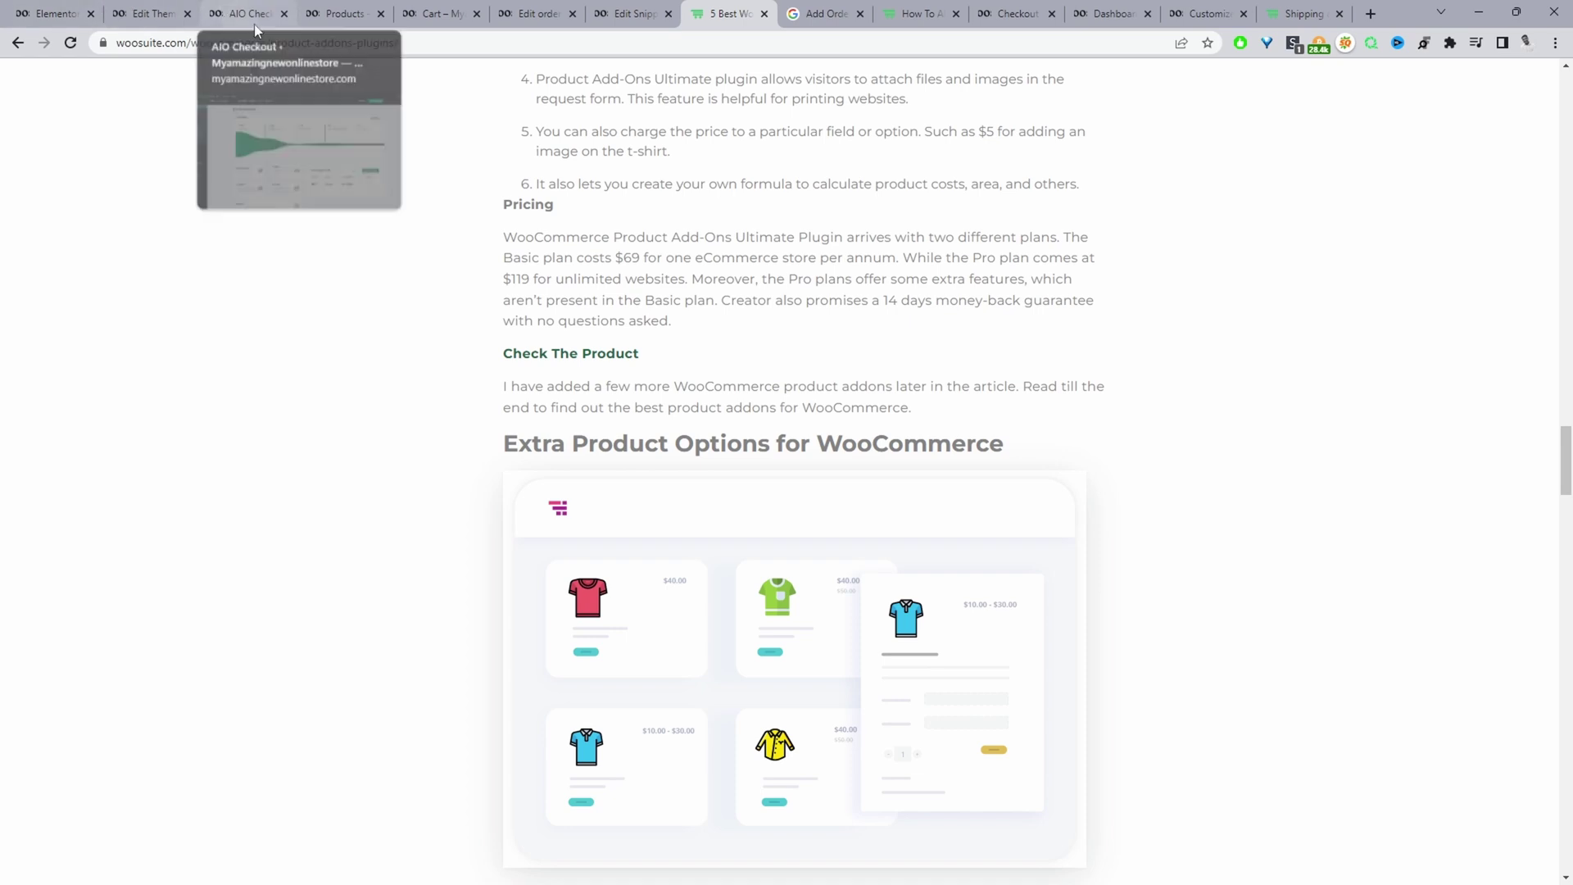
Step: Return to the customer order notes snippet, then save and deactivate it
click(532, 19)
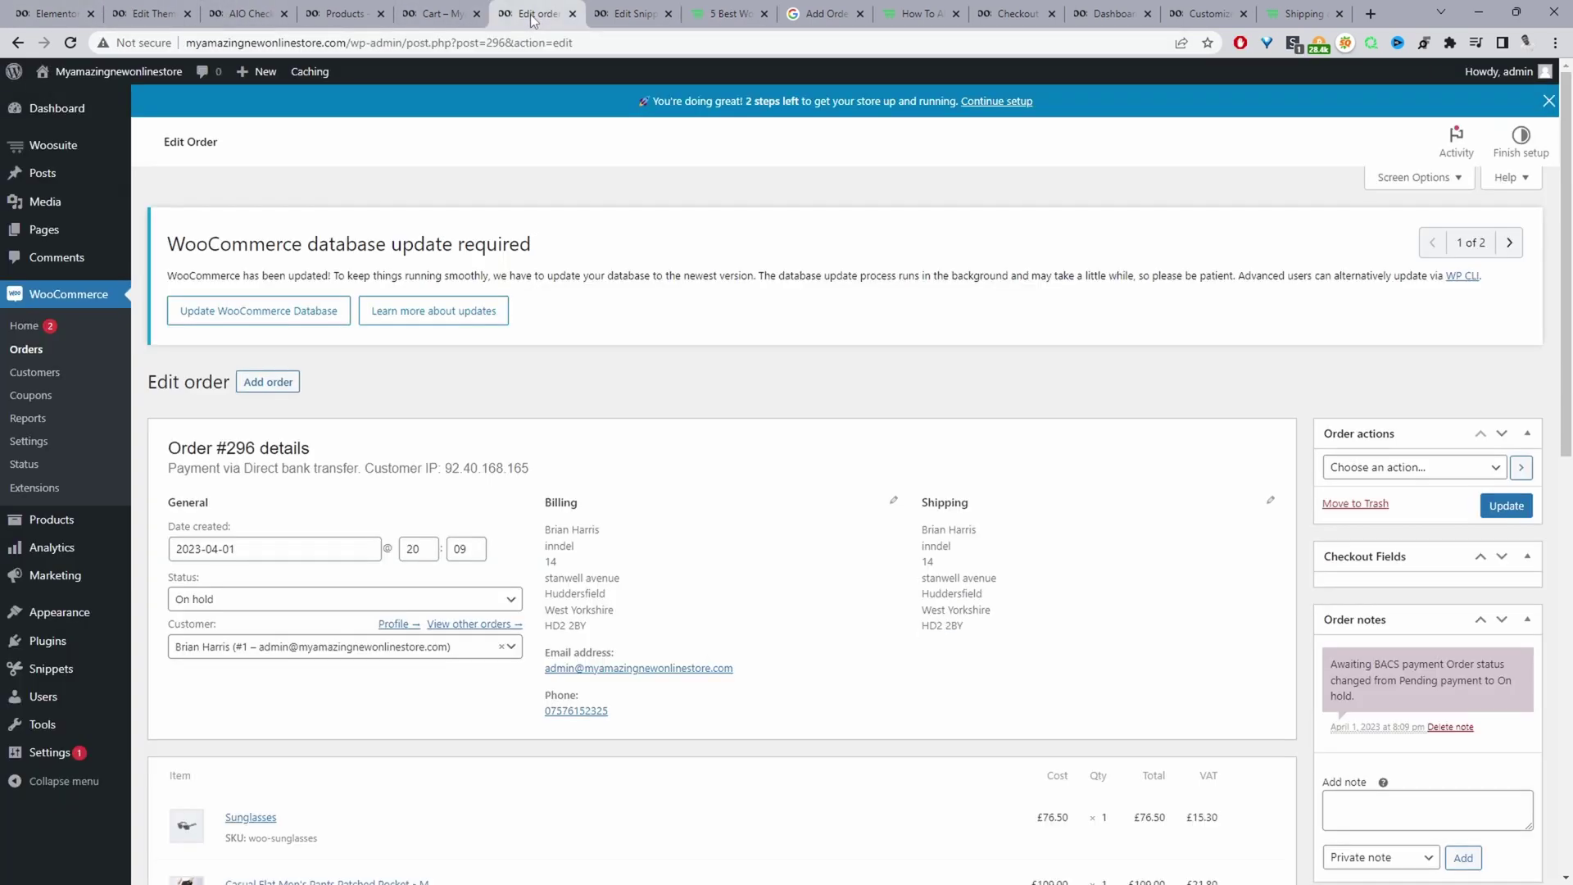
click(627, 14)
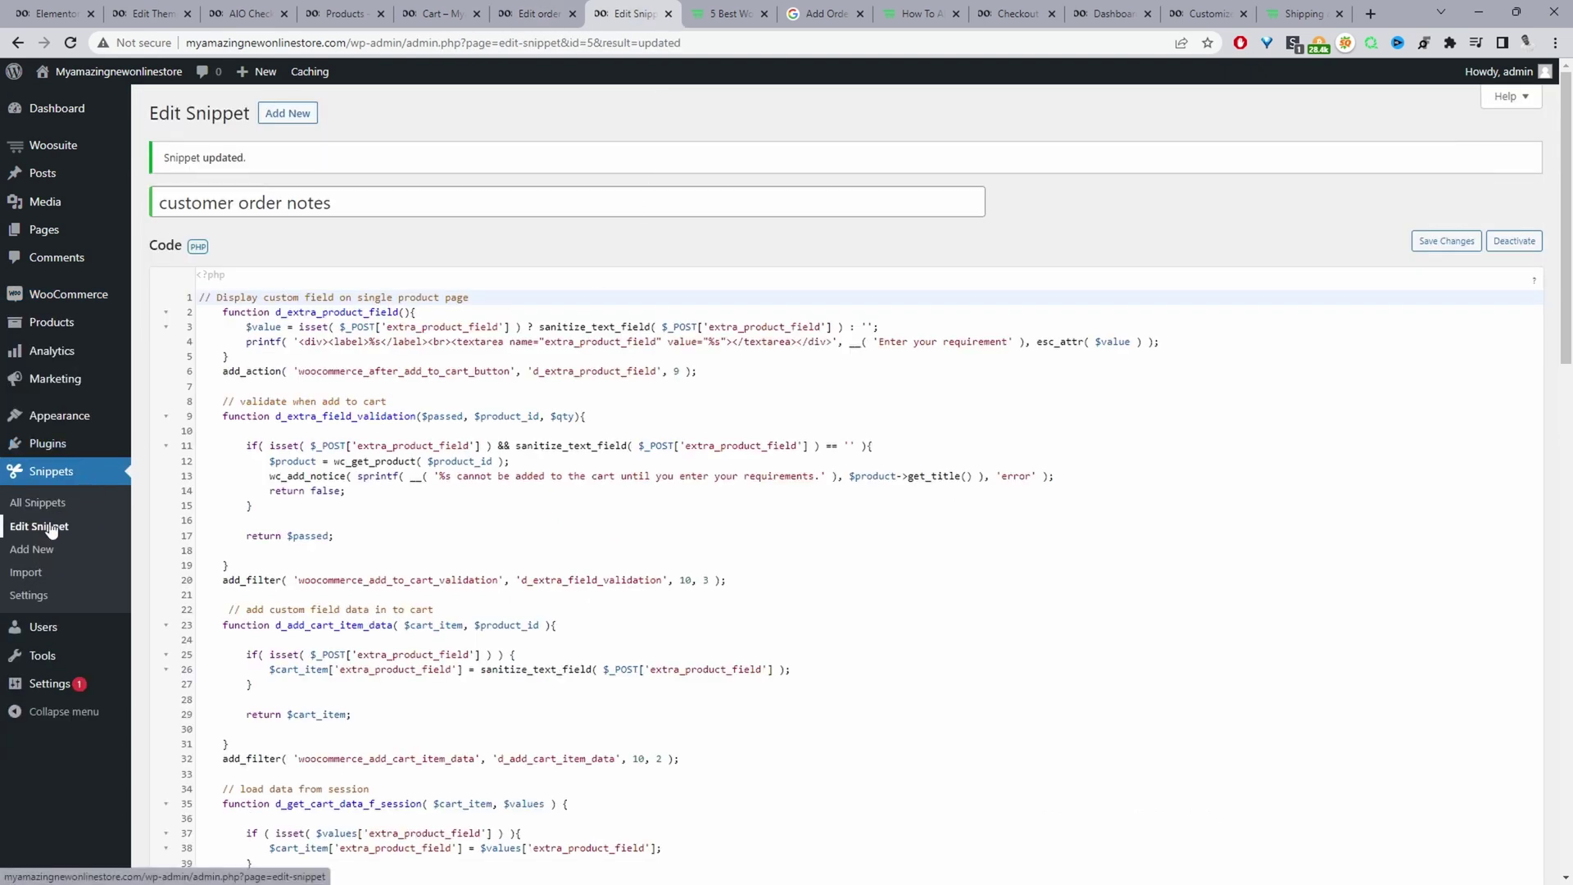
scroll(51, 529, down, 15)
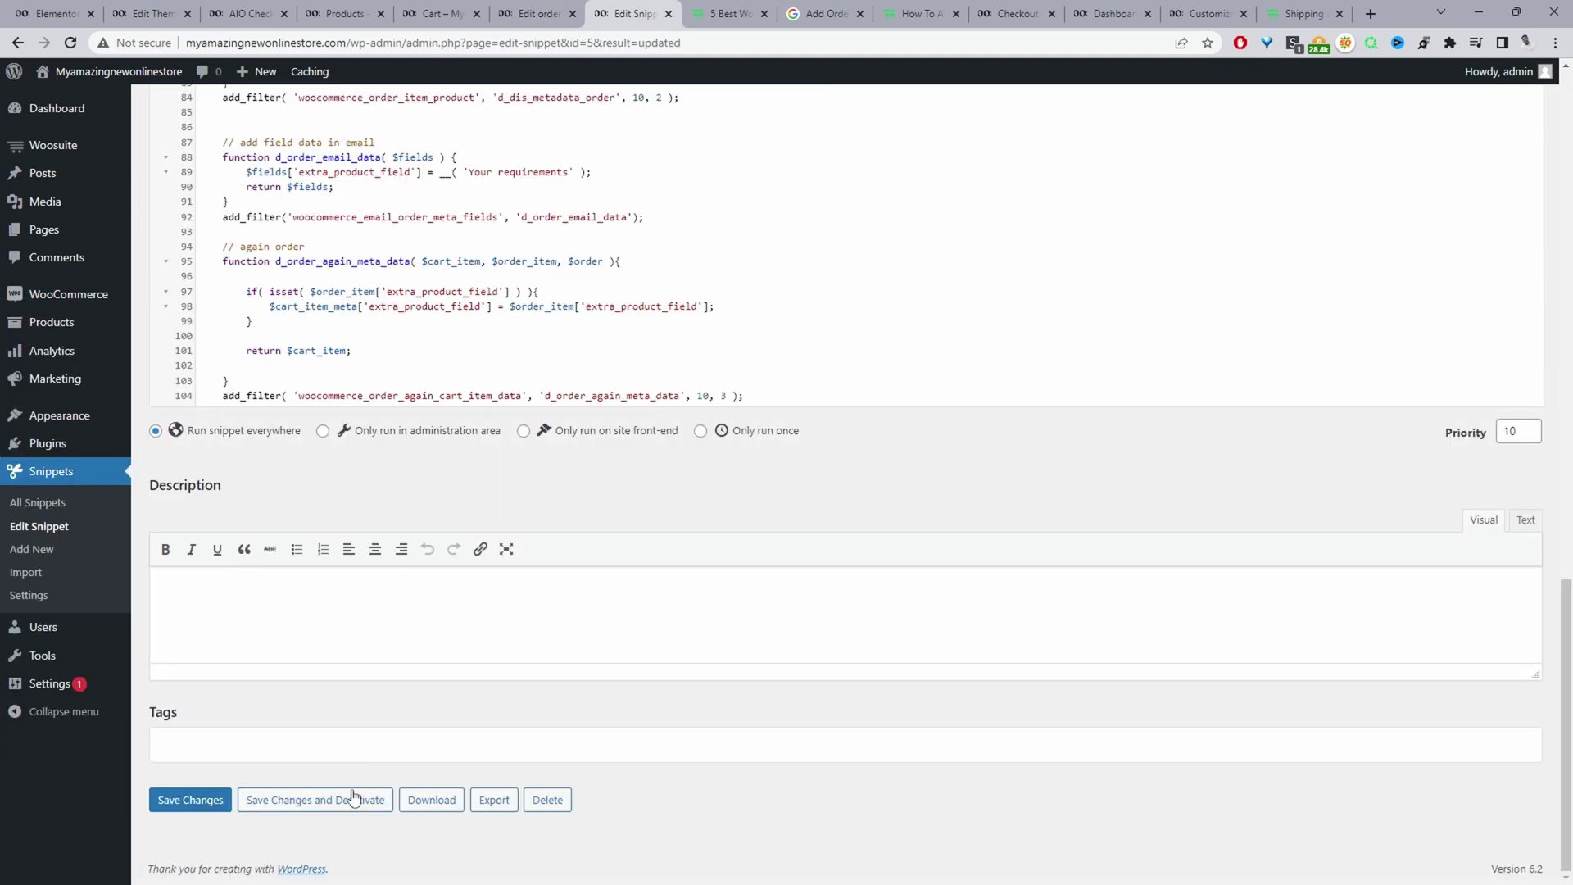
click(312, 806)
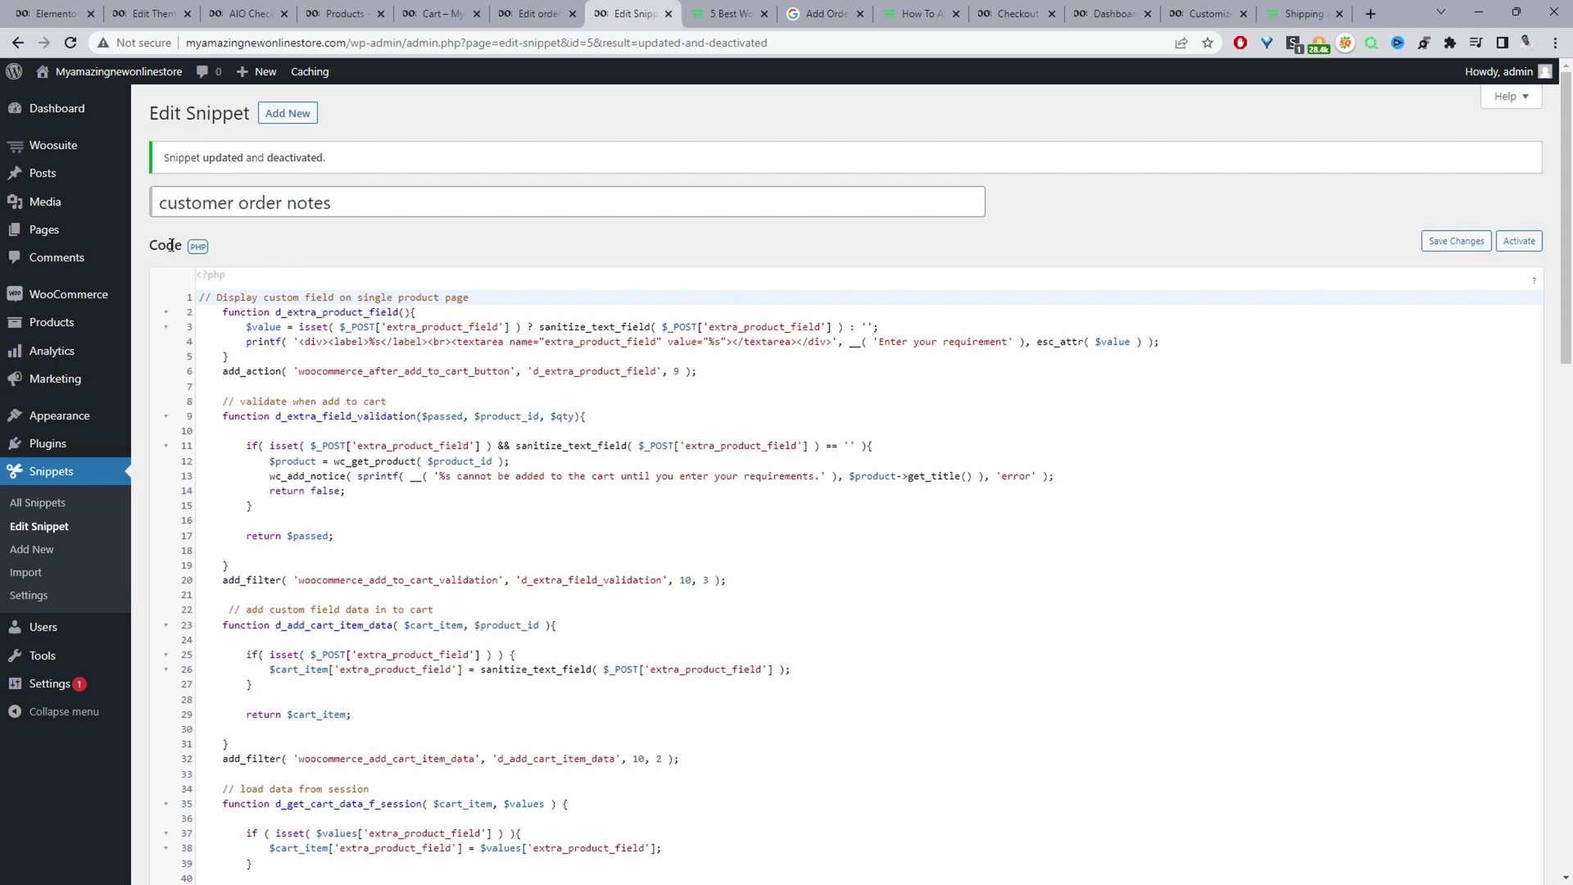
Step: Open the full product list in a new browser tab and open the Sunglasses product for editing
mouse_move(65, 324)
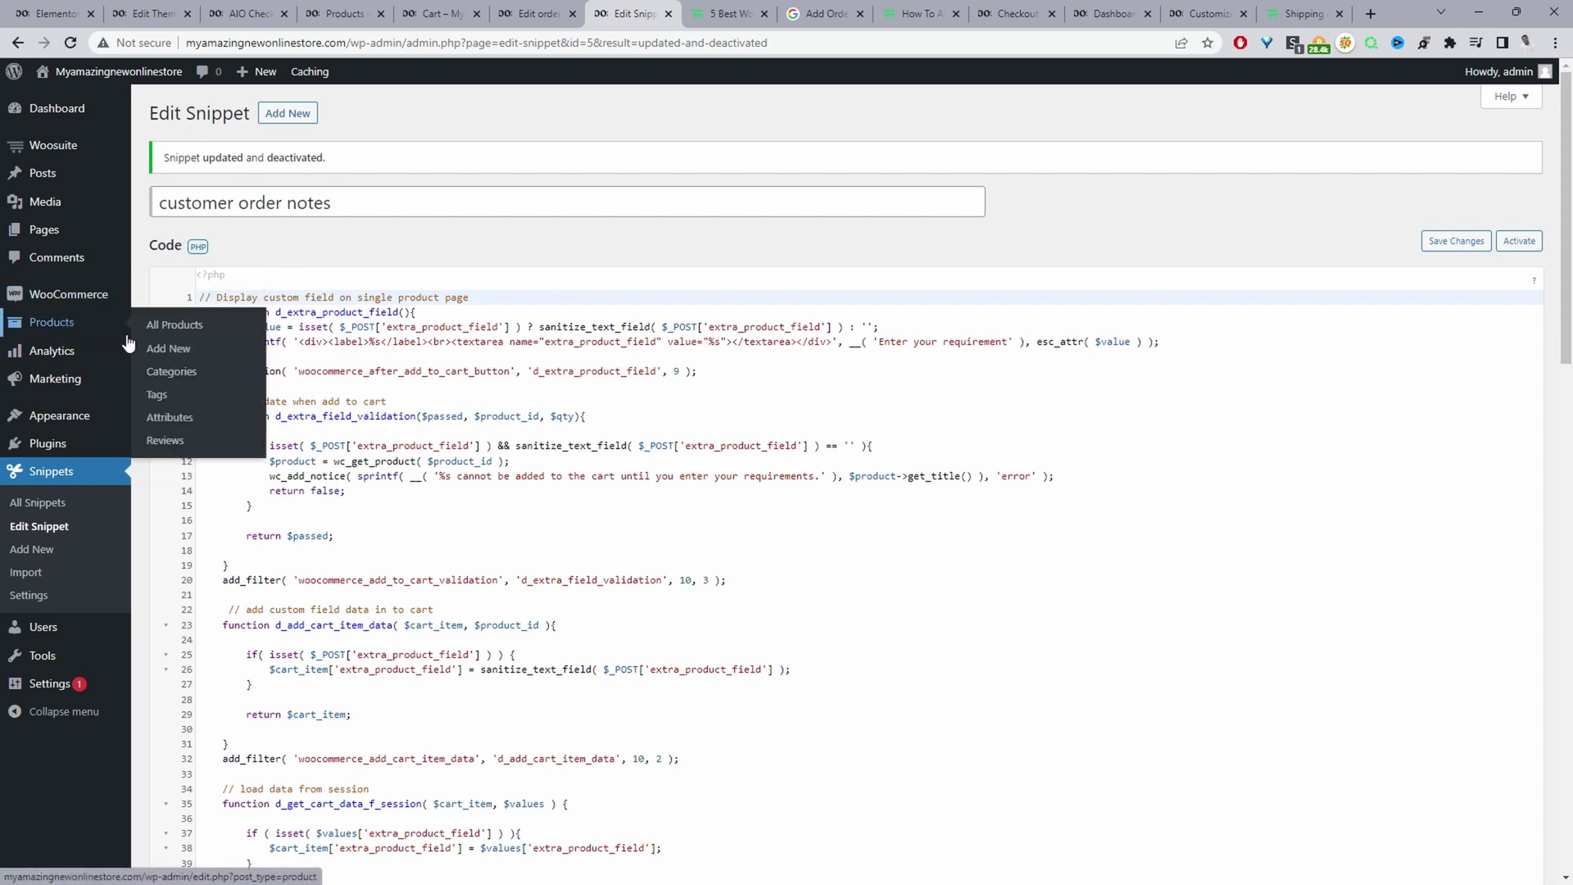
middle_click(160, 336)
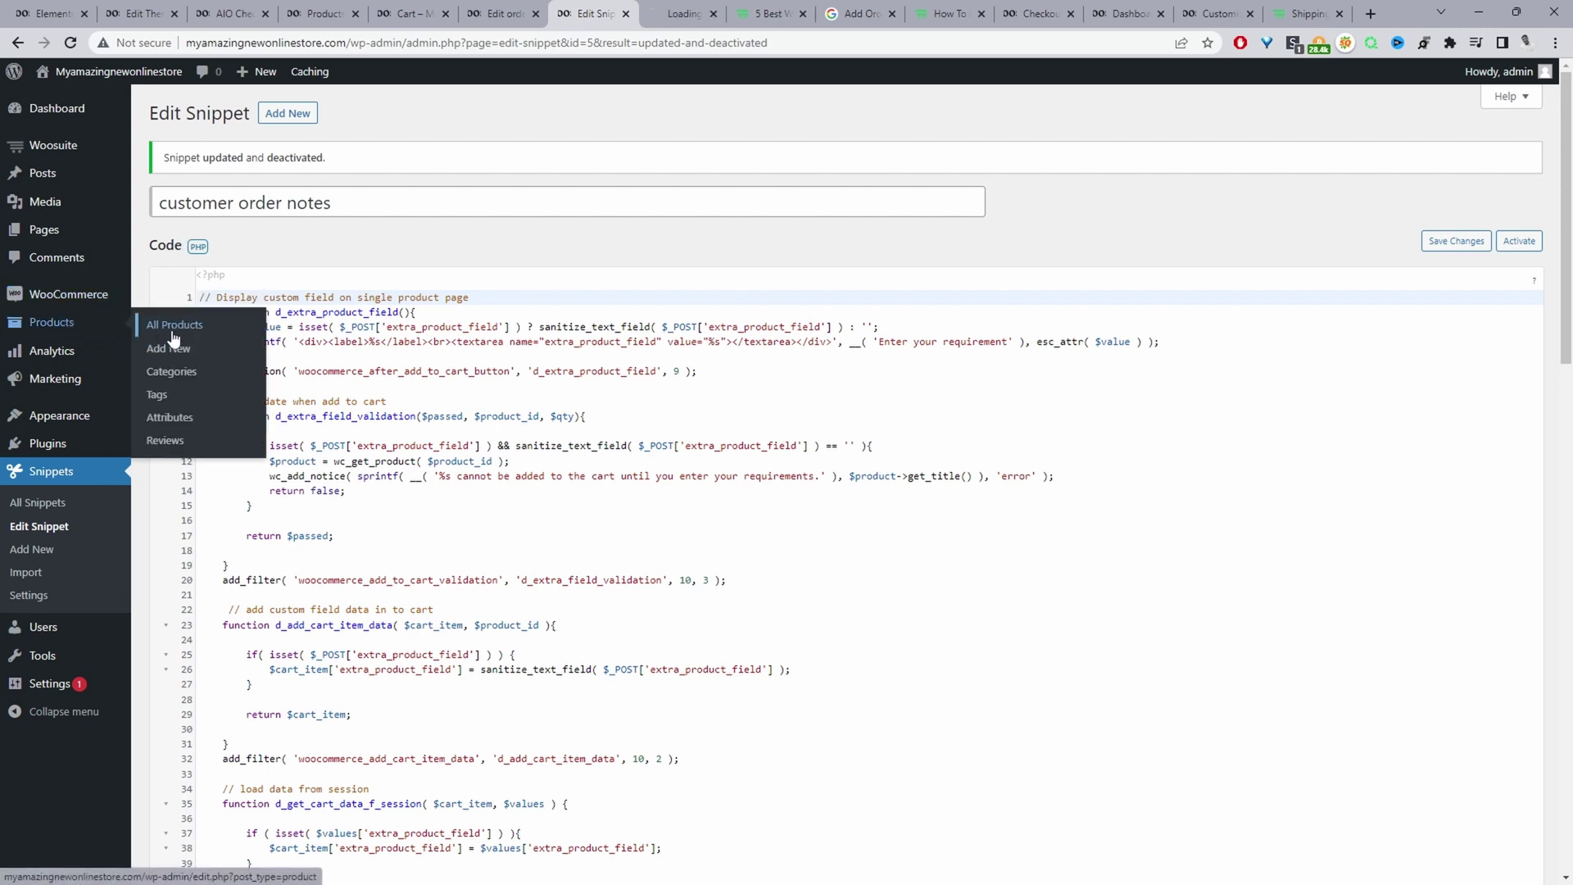
click(669, 18)
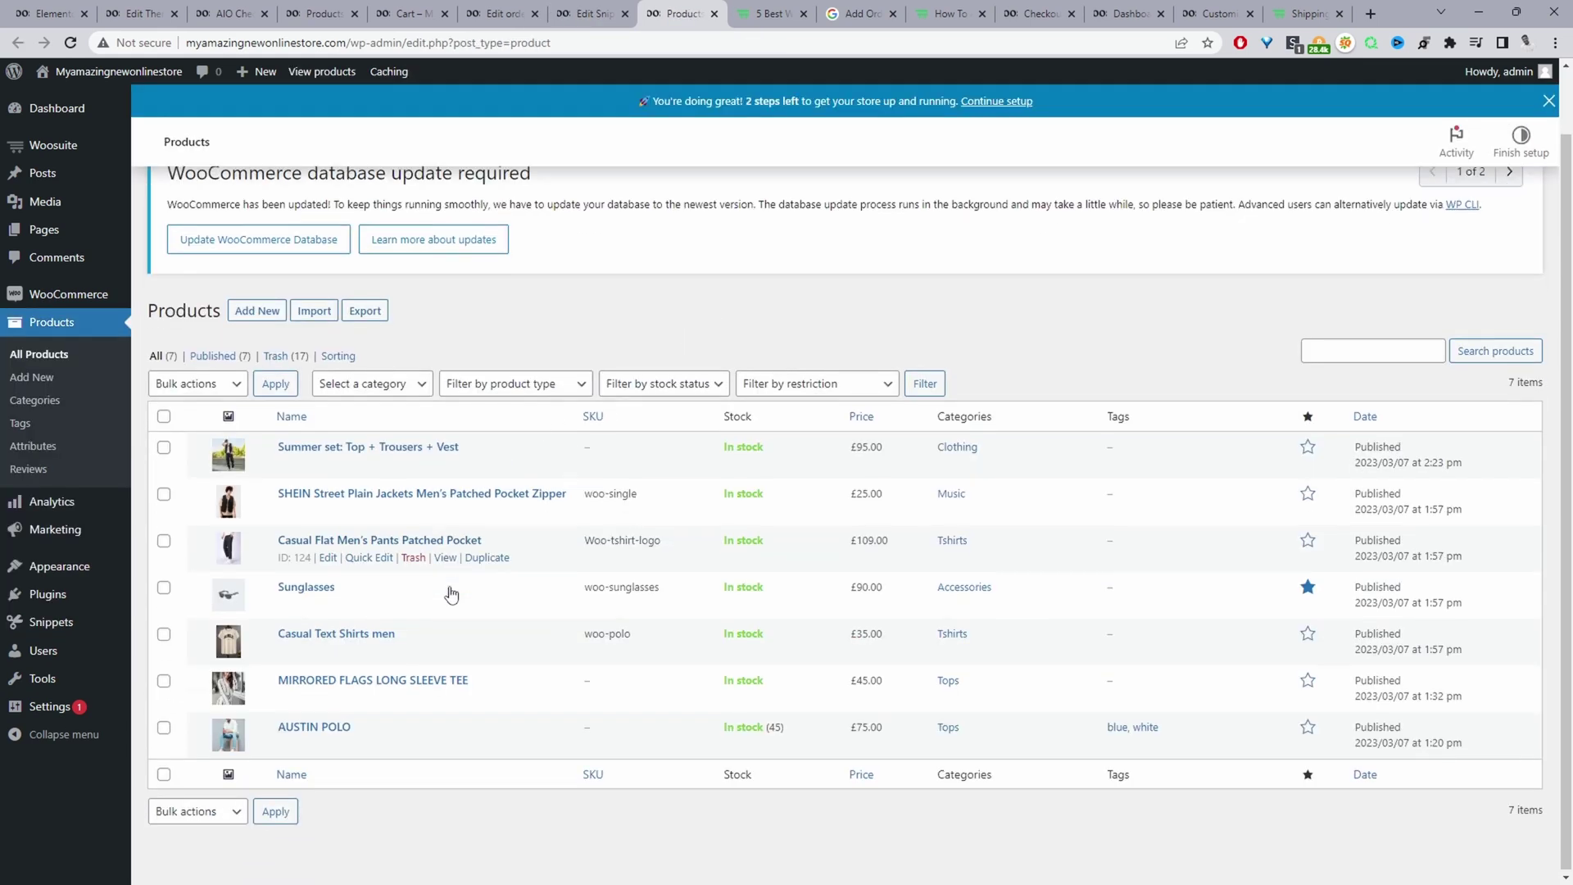
click(326, 603)
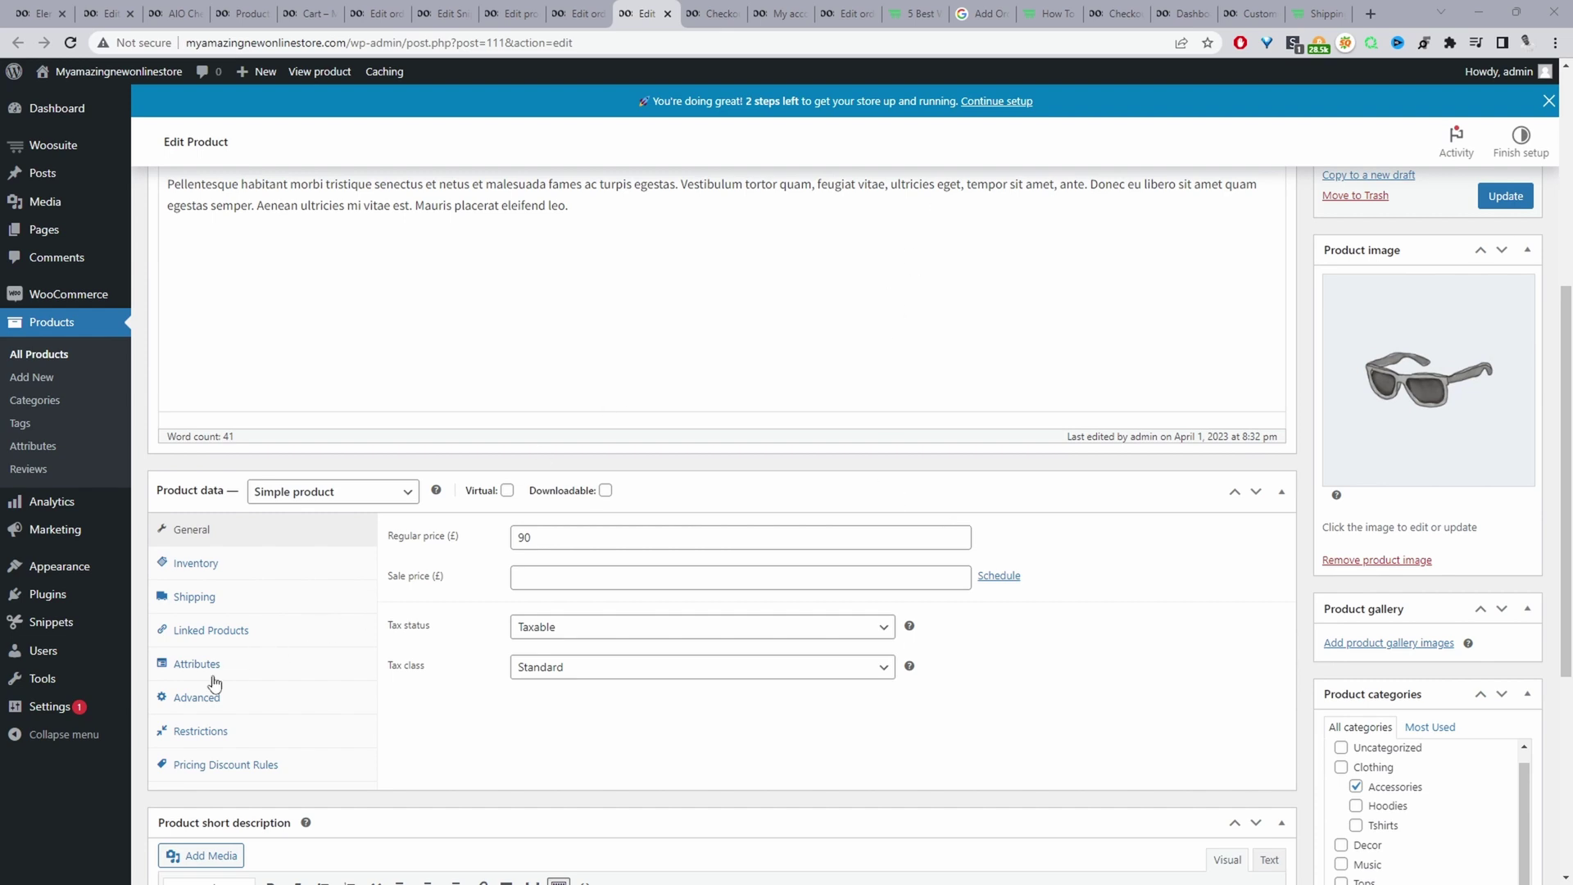
Step: Set the Sunglasses purchase note to "This product is finished in glossy black and will be ready in a few days." and update the product
click(190, 701)
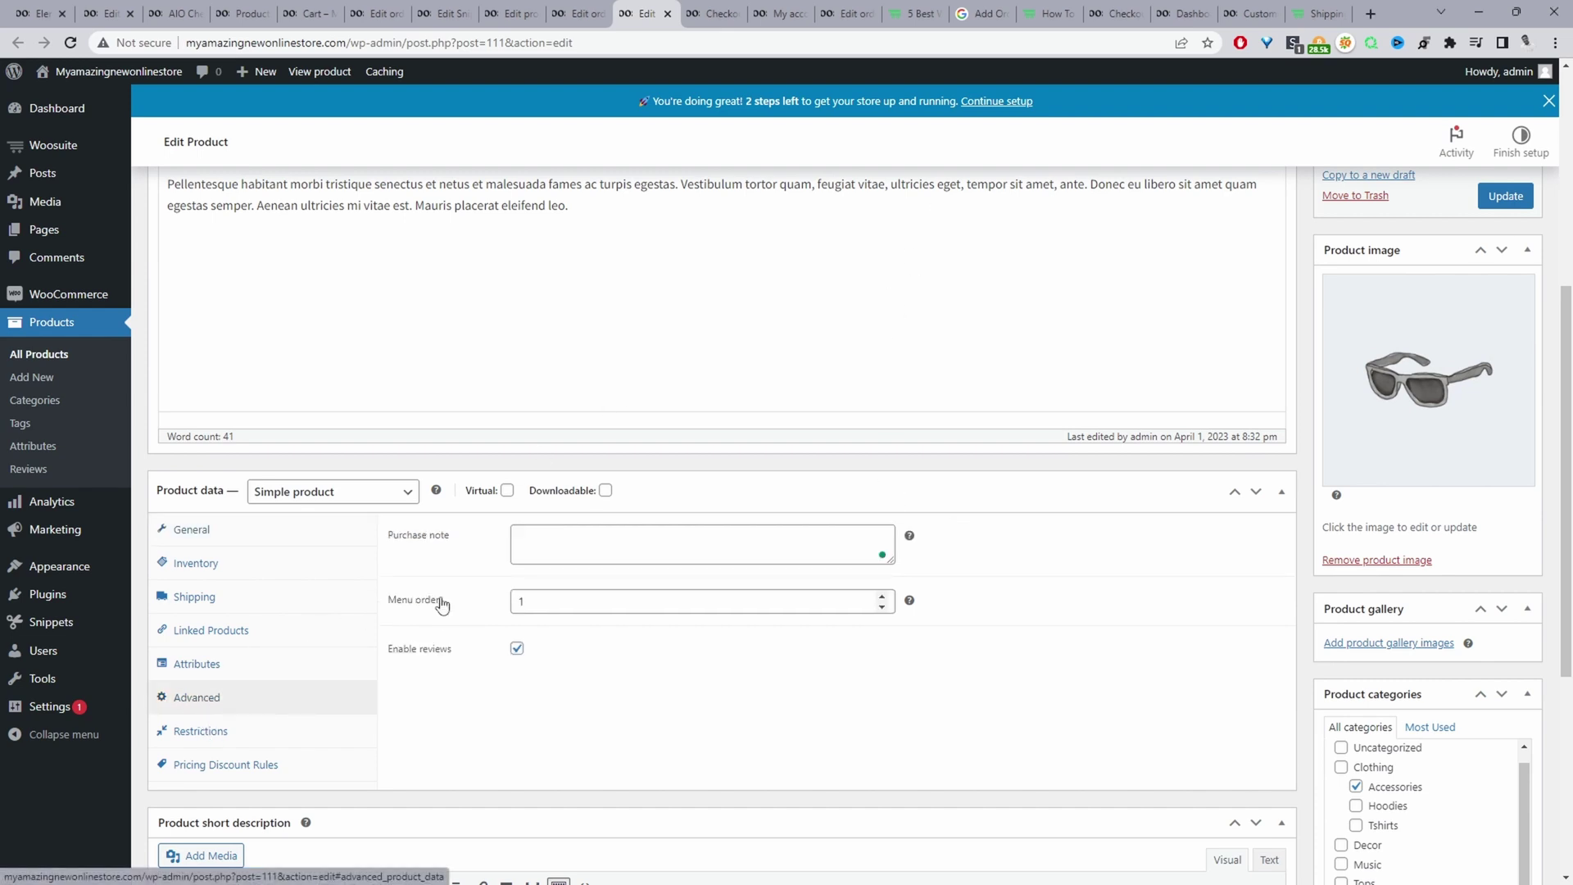
click(546, 541)
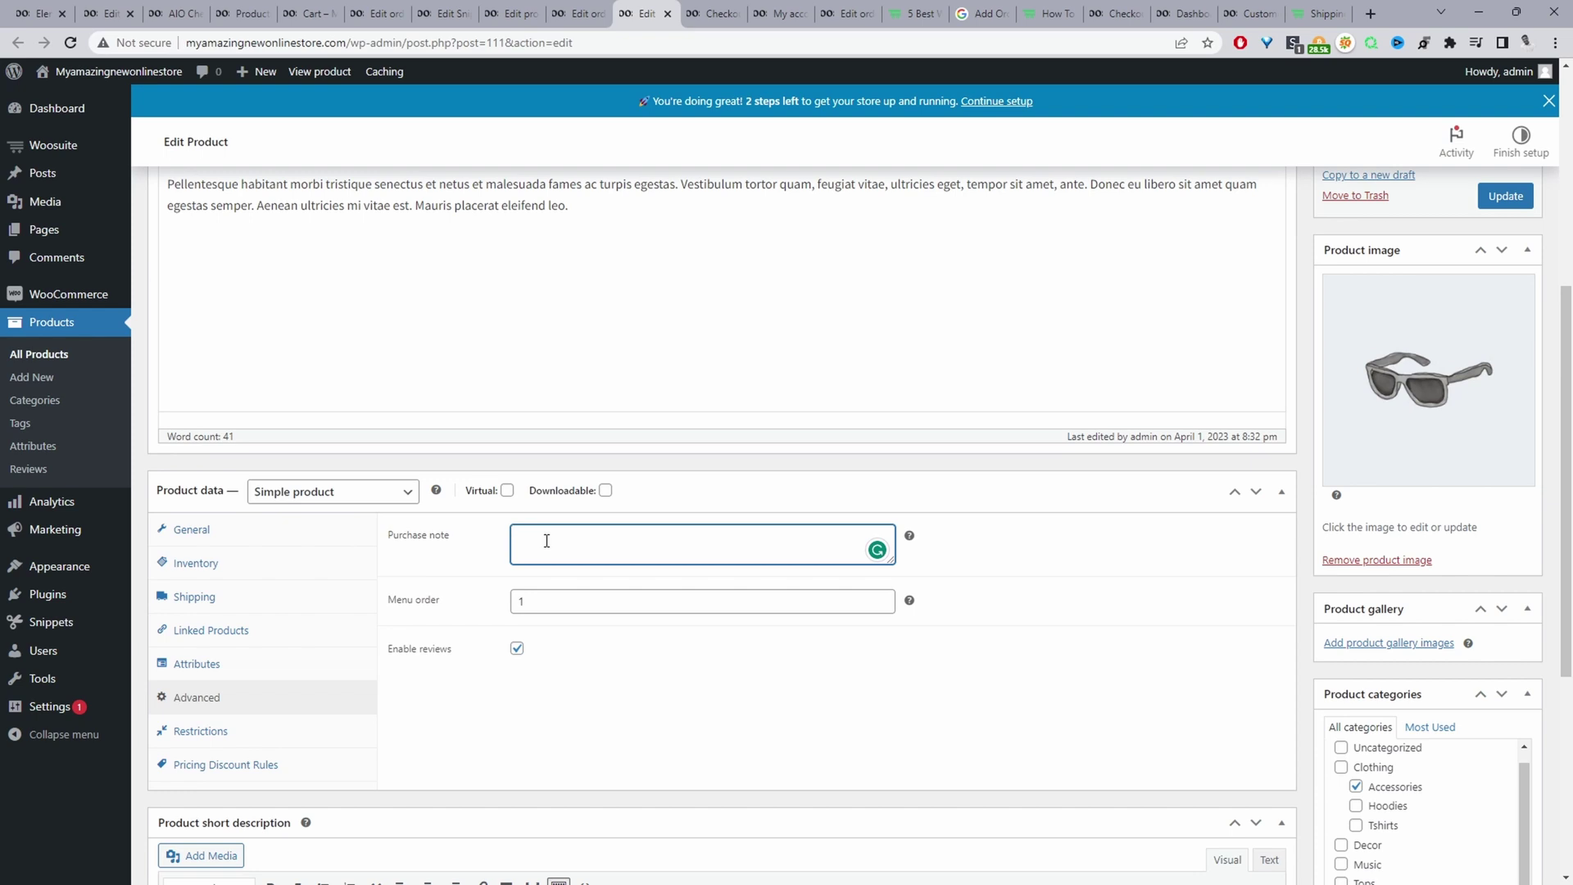
text(This product is finished in glossy black and will be ready in a few days.)
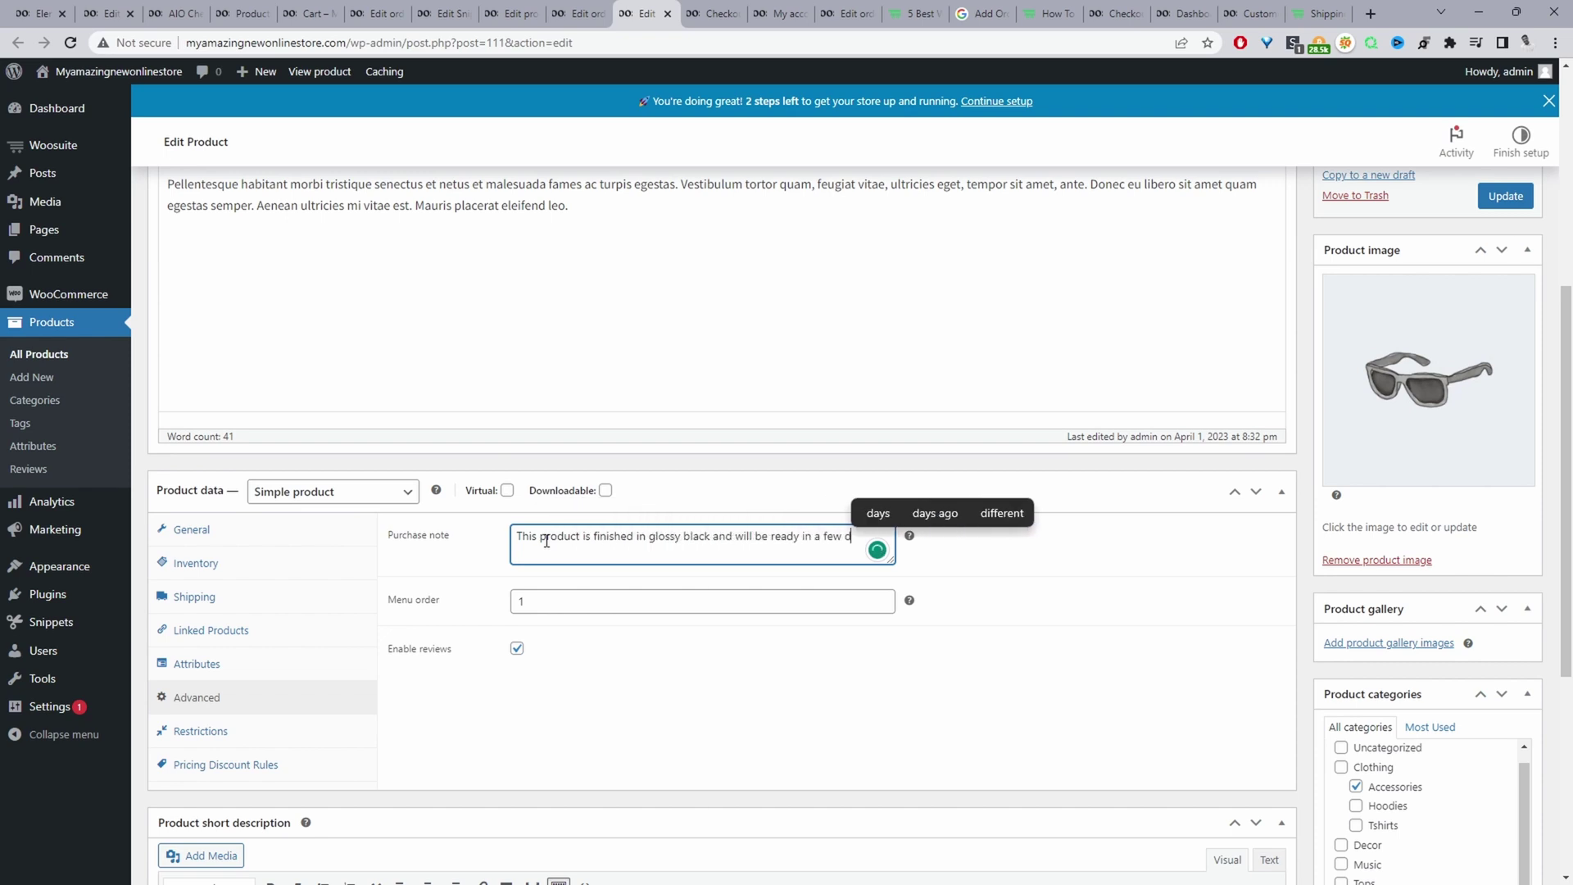
click(1495, 198)
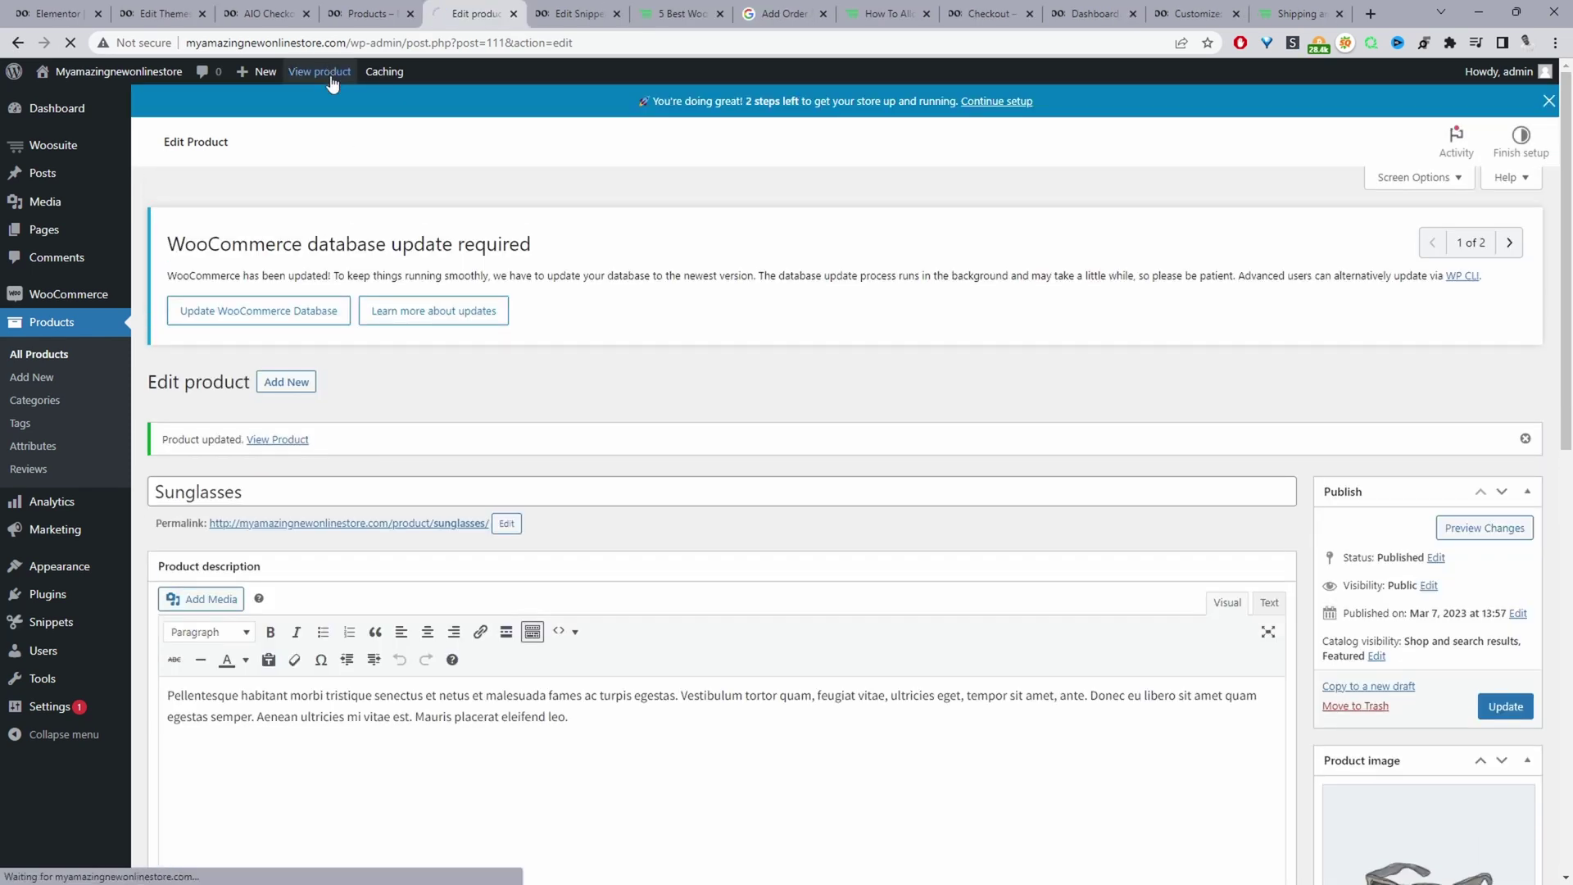
Step: View the Sunglasses product in the store, add one to the cart, and proceed to checkout from the cart
click(331, 78)
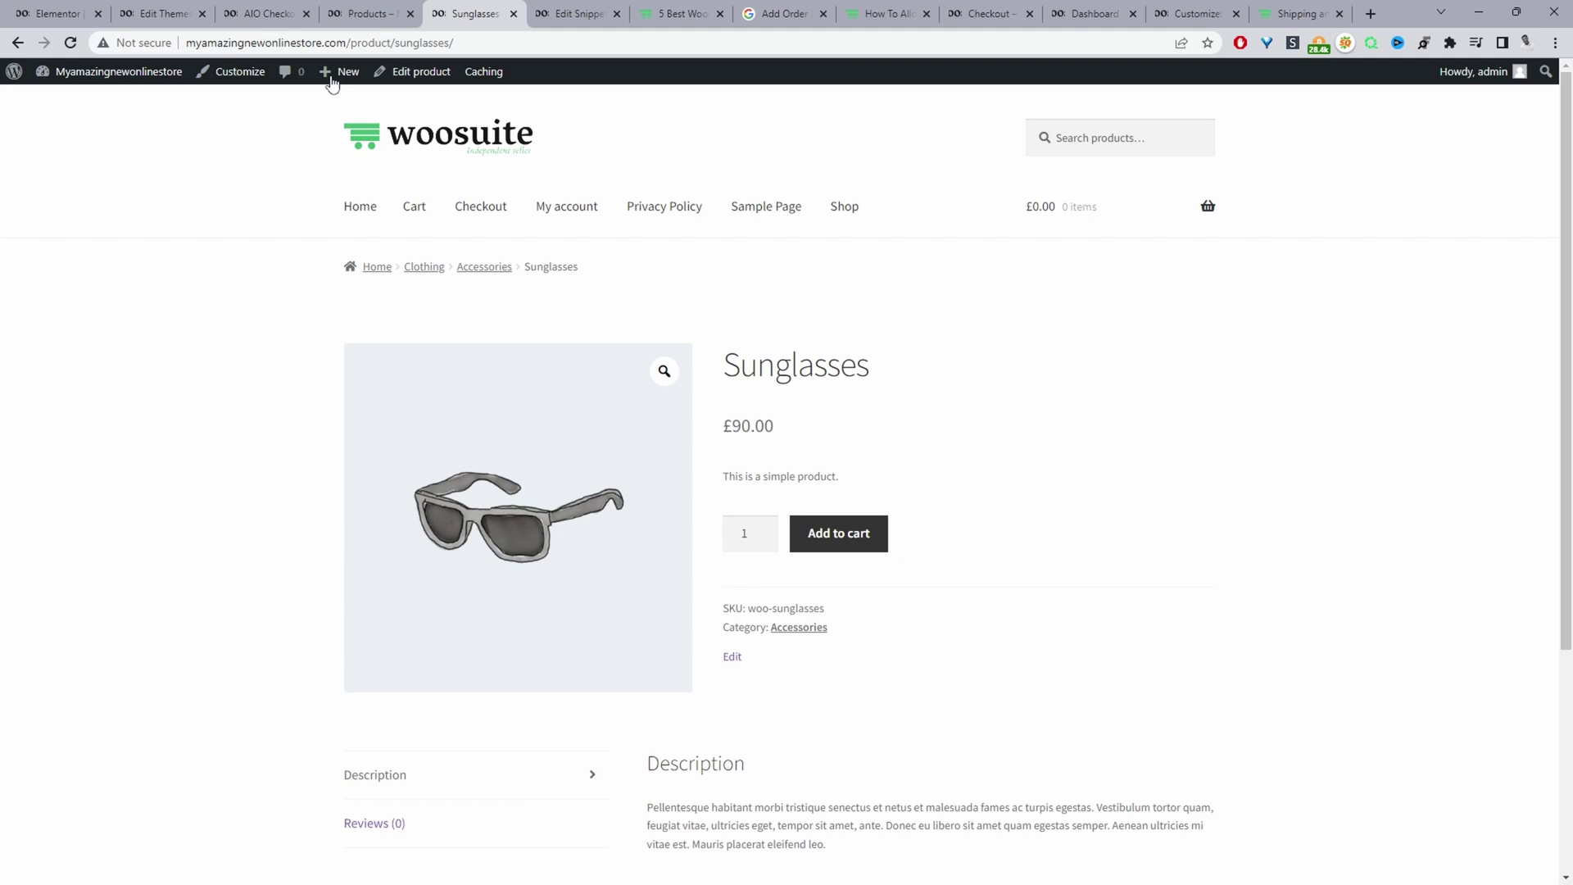
click(848, 535)
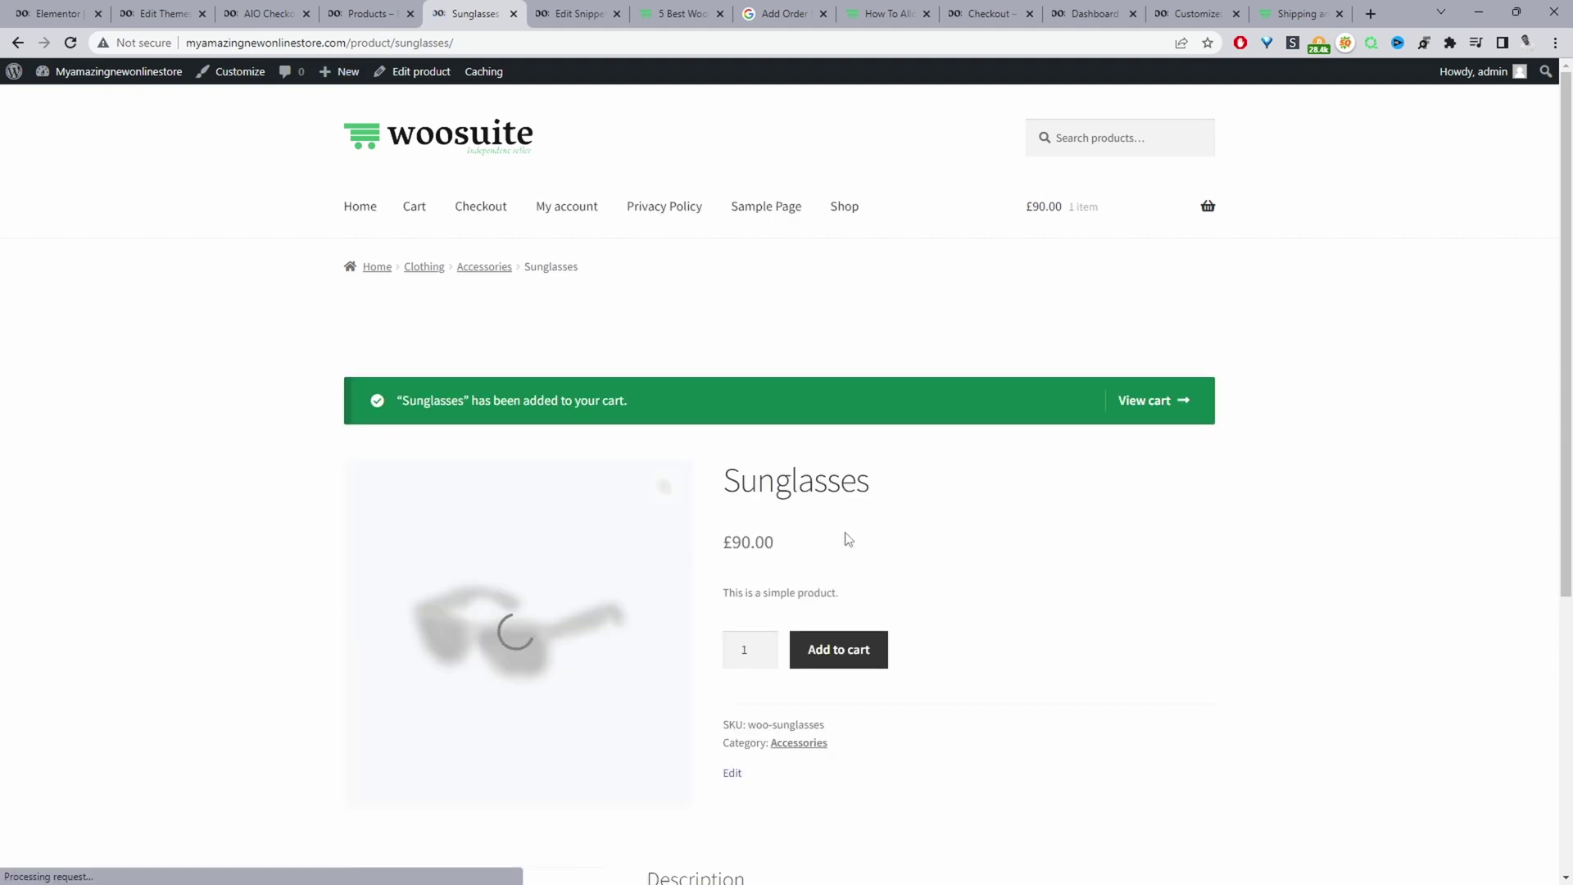
click(1135, 405)
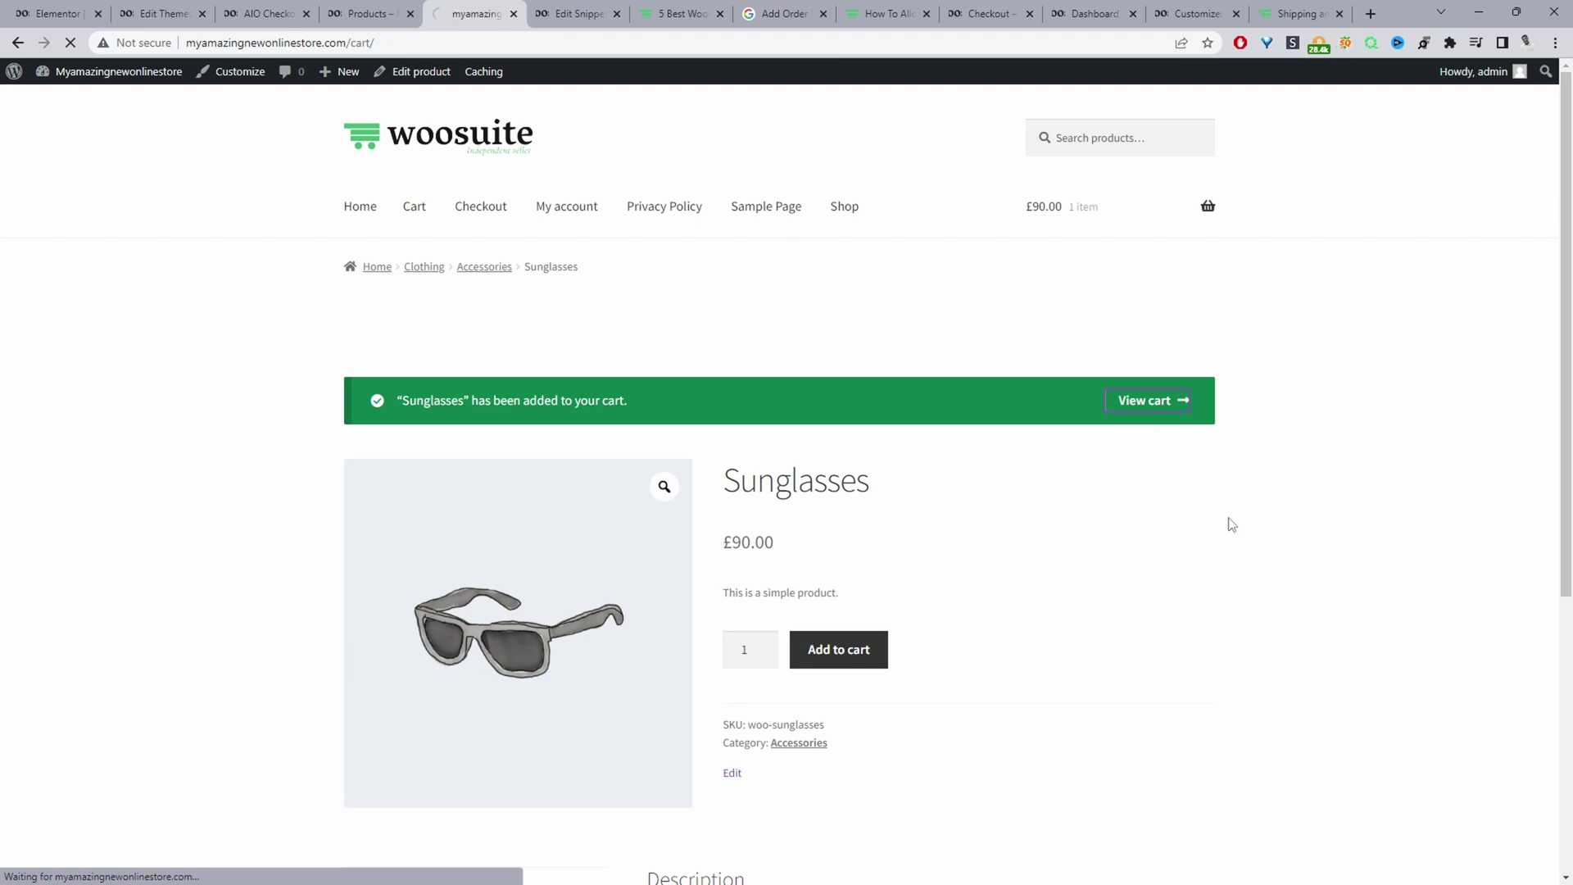
scroll(1226, 524, down, 5)
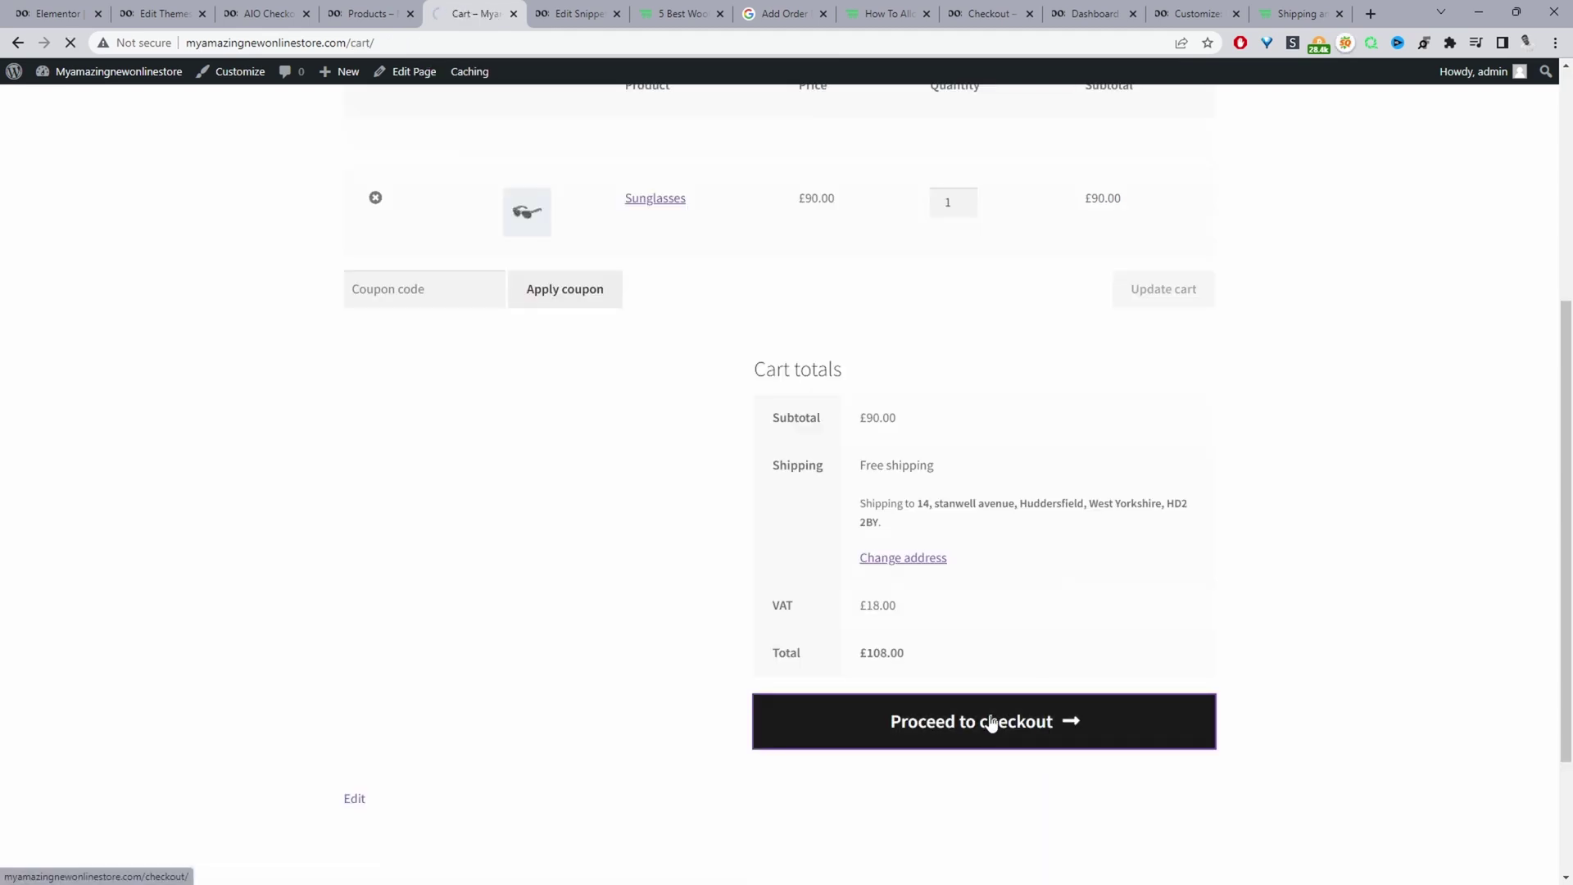
click(992, 723)
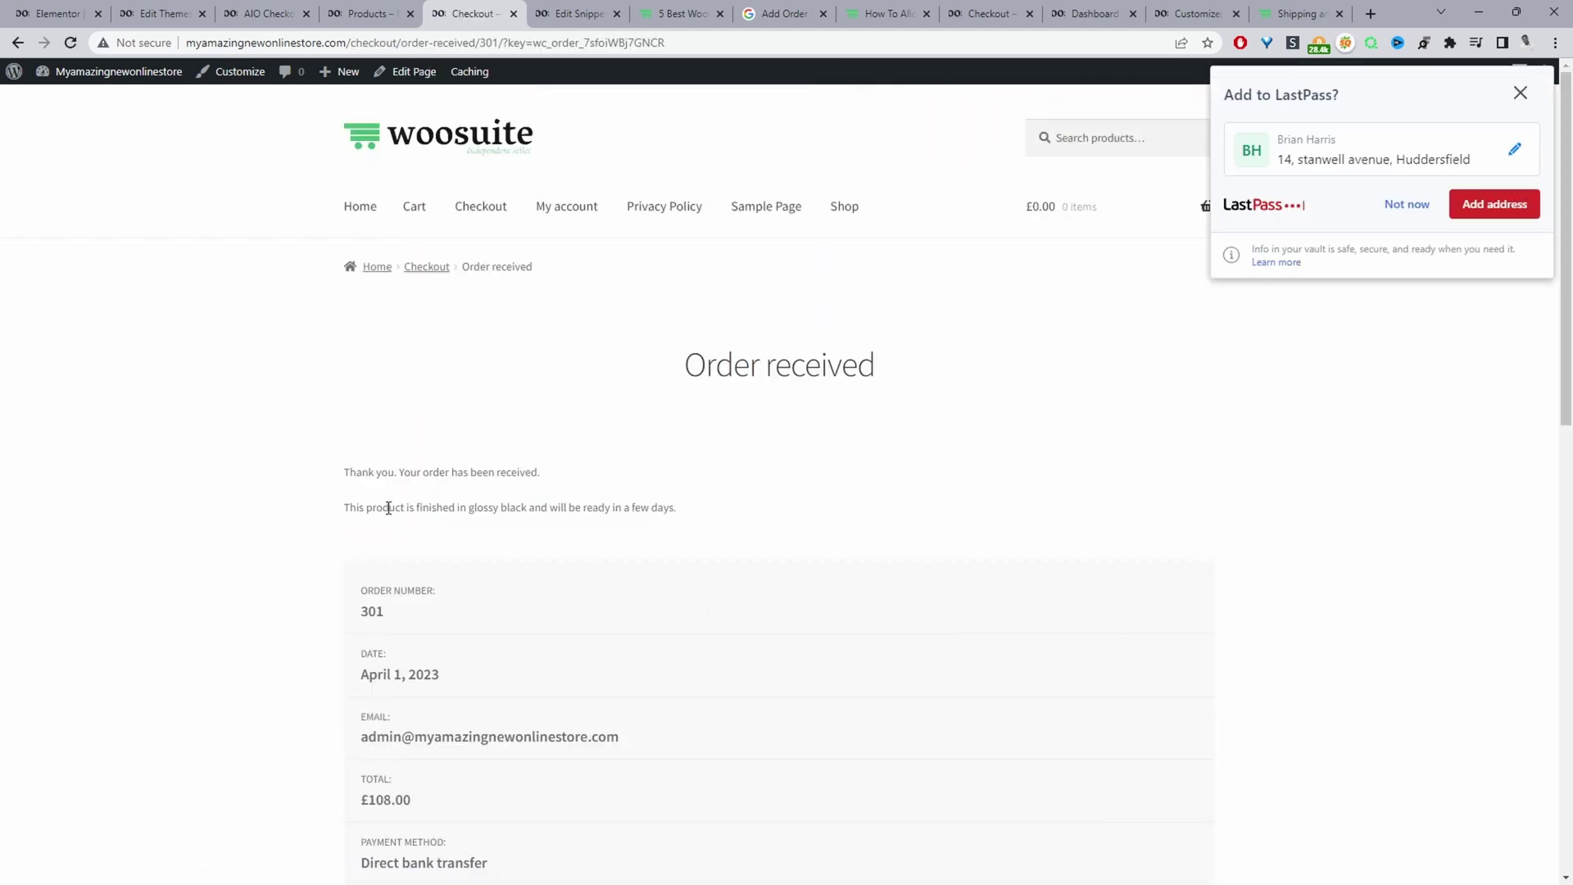
Step: Check the purchase note on the Sunglasses order confirmation page and review the order details beneath it
drag(341, 510, 534, 508)
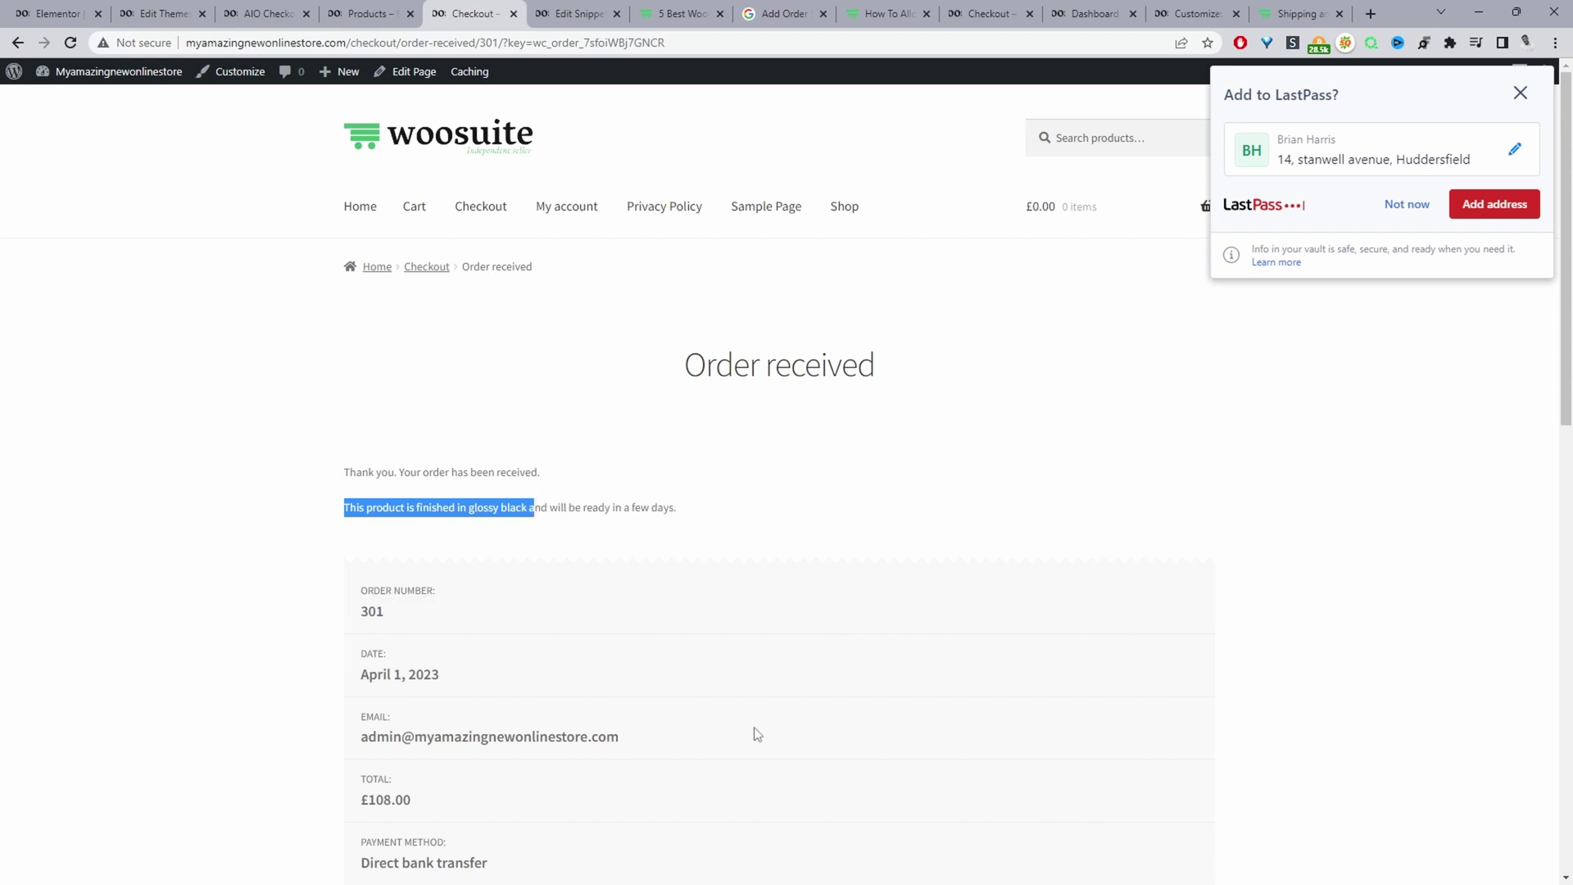
scroll(705, 721, down, 4)
scroll(457, 740, up, 3)
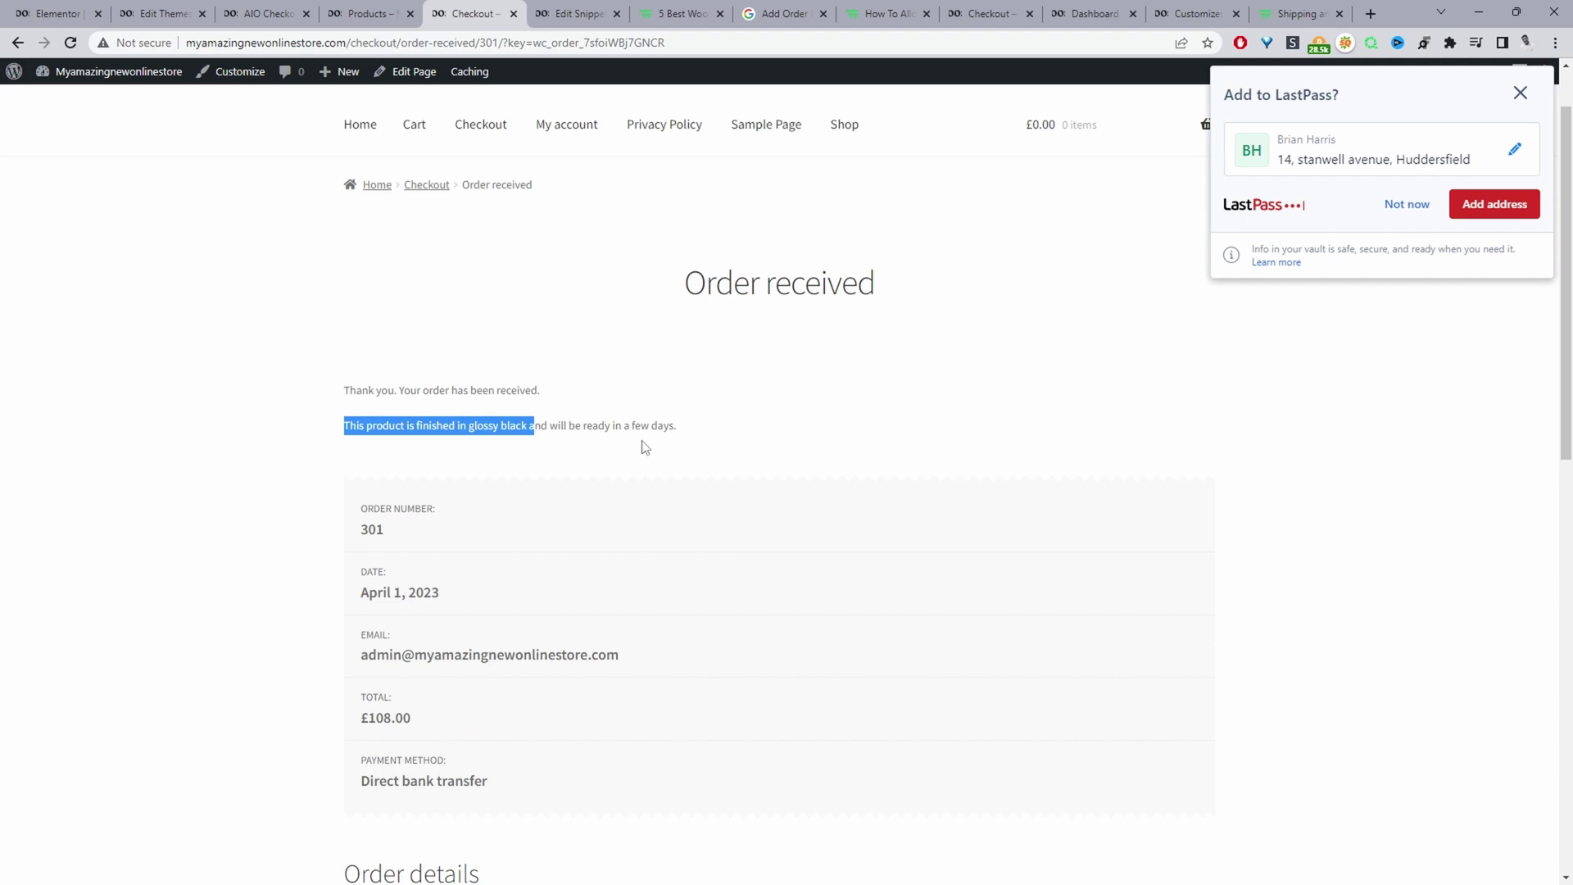
scroll(645, 447, down, 4)
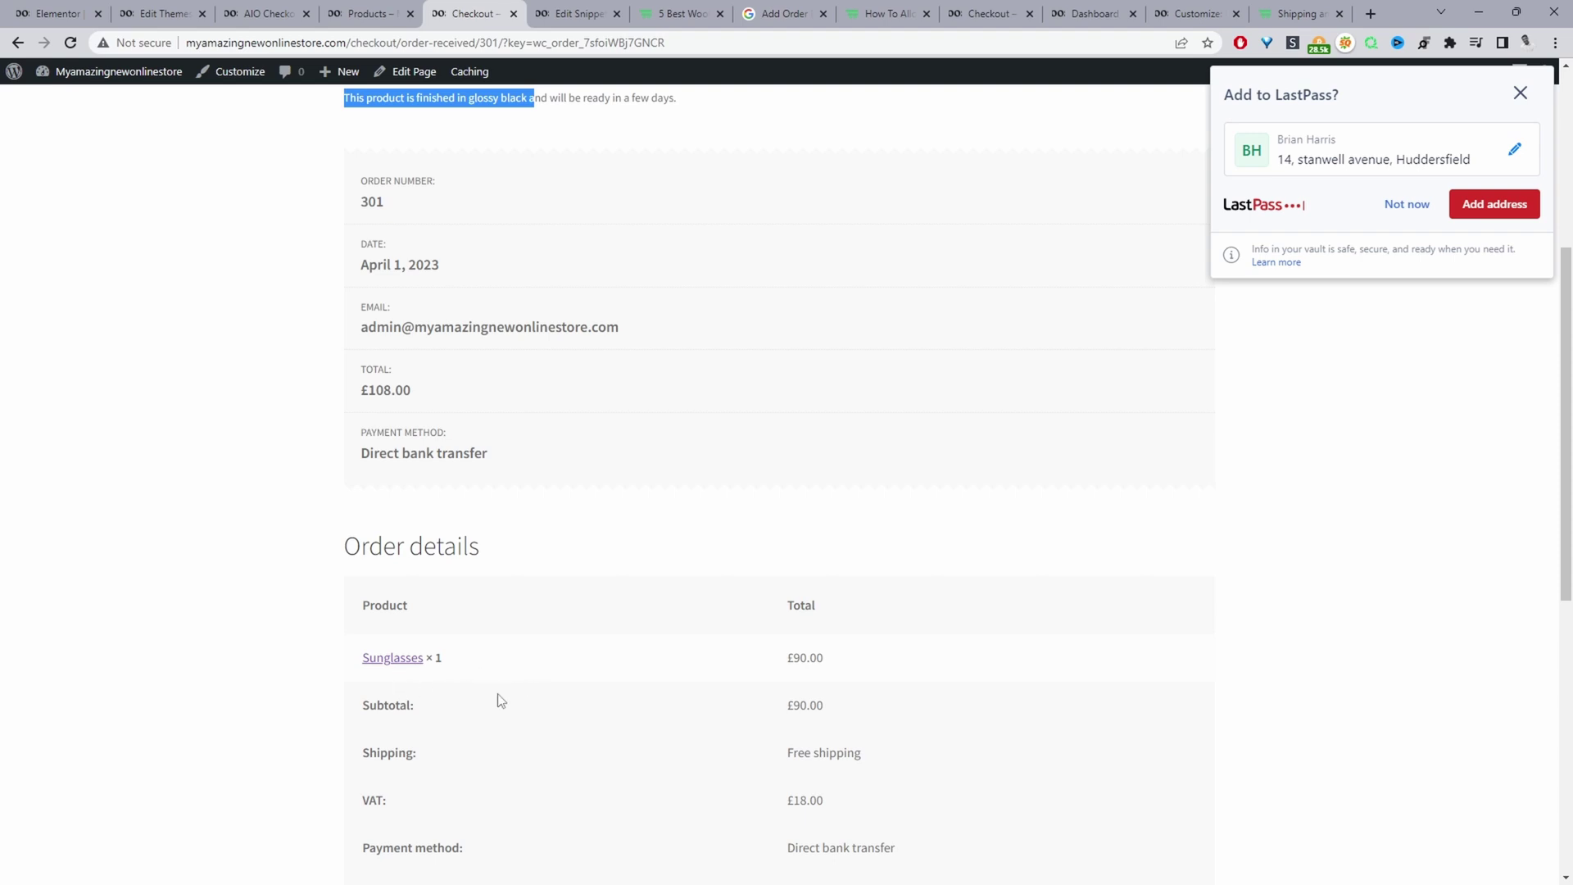
Step: Switch to the article on customer order notes for each product and review its introduction and code to copy
click(889, 13)
scroll(902, 222, up, 15)
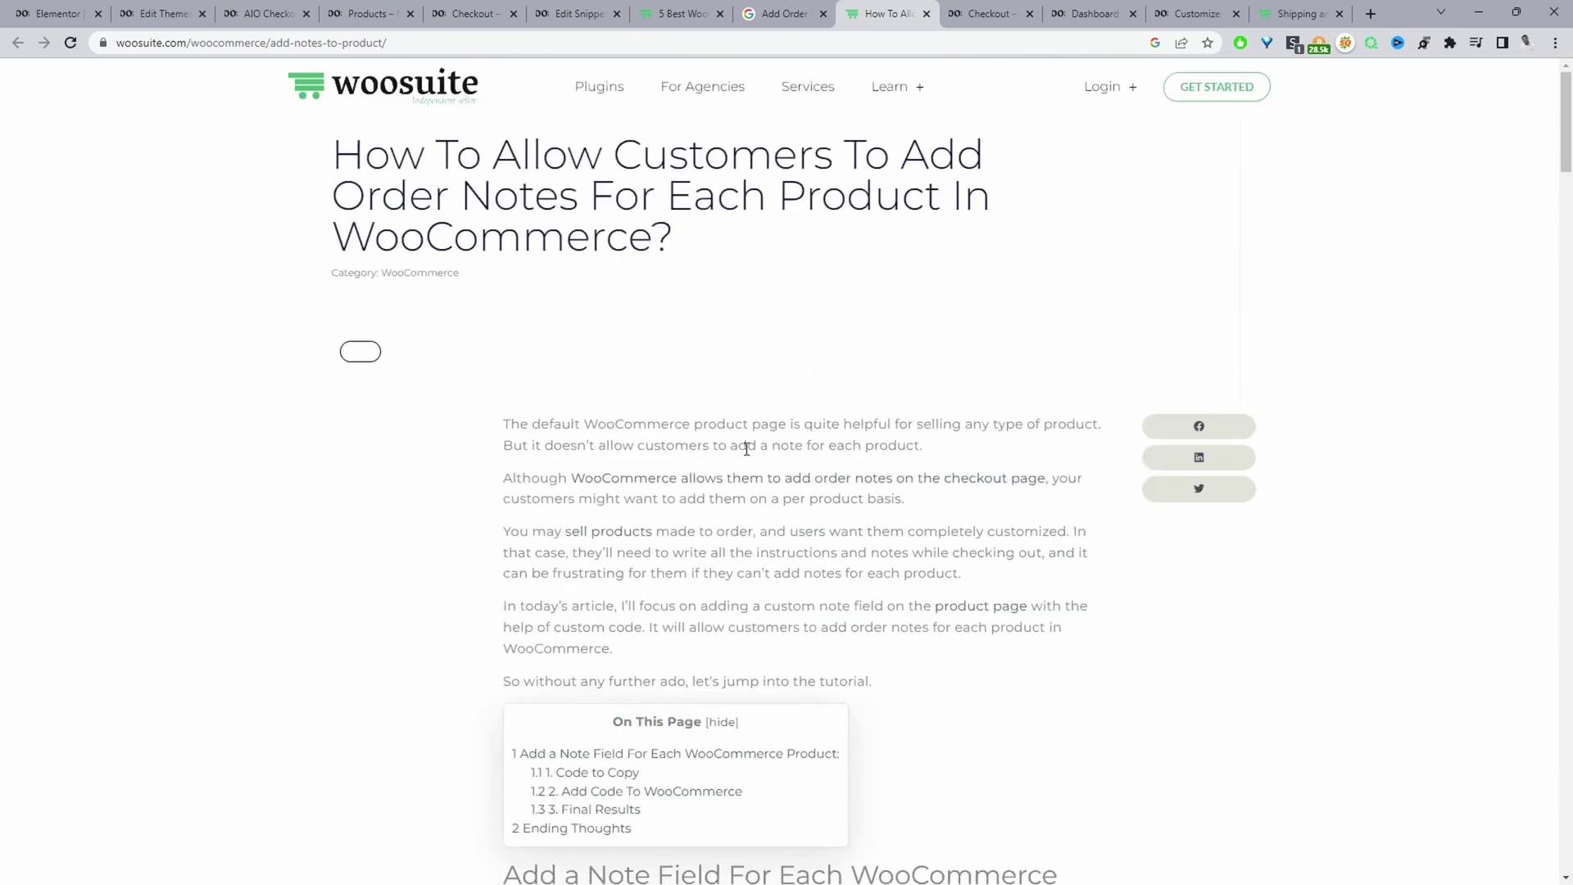
scroll(746, 449, down, 10)
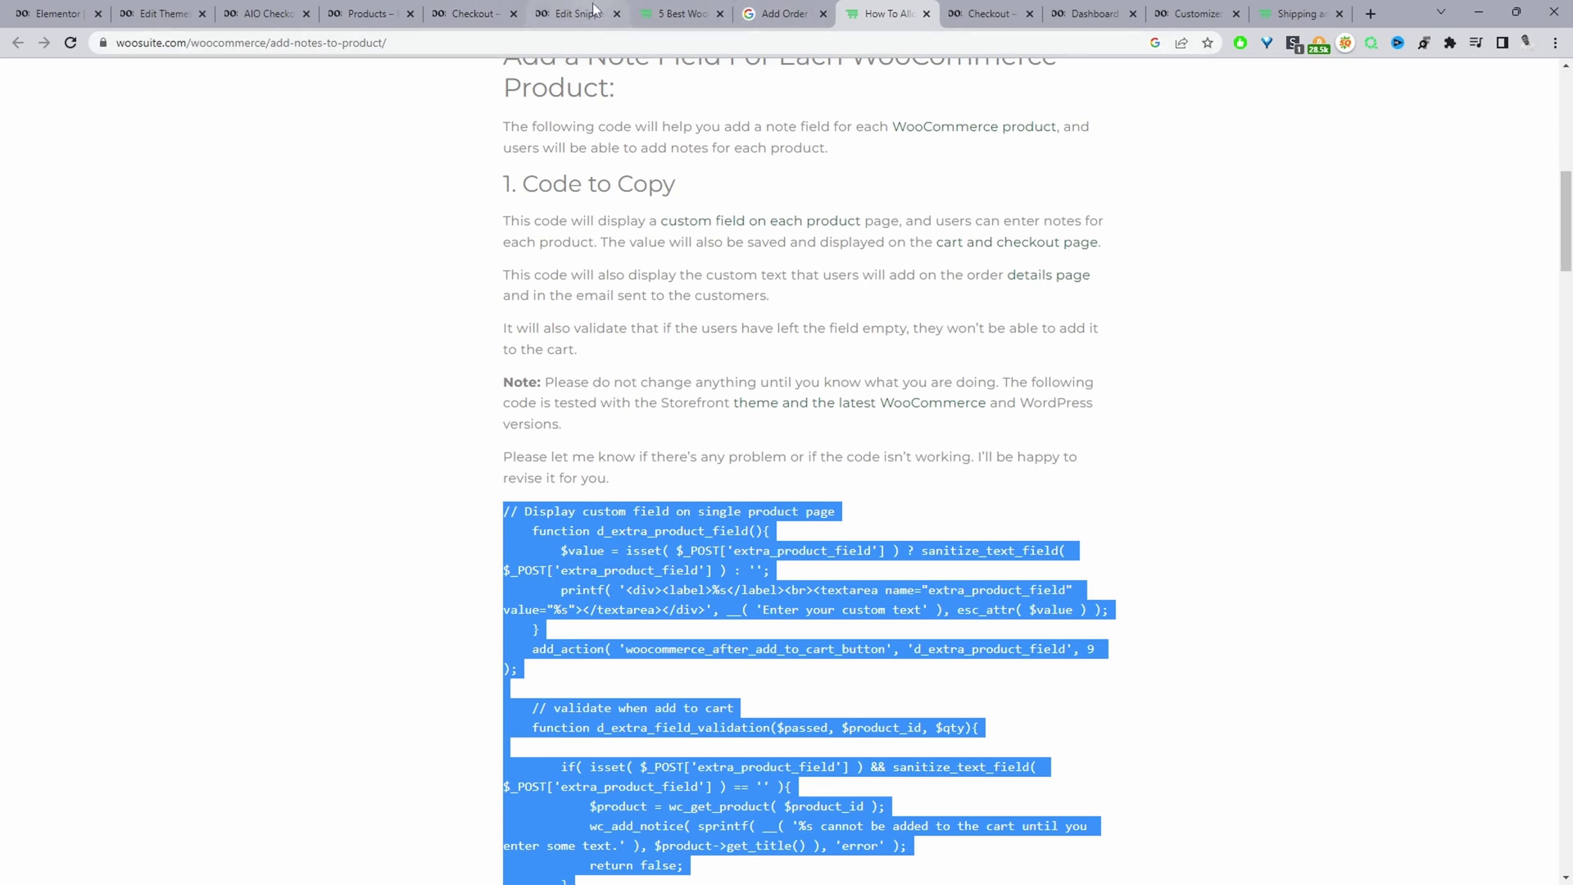
Step: Recheck the purchase note on the order confirmation page, and examine the my_custom_thank_you_text function in the snippet editor
click(488, 8)
scroll(639, 323, up, 3)
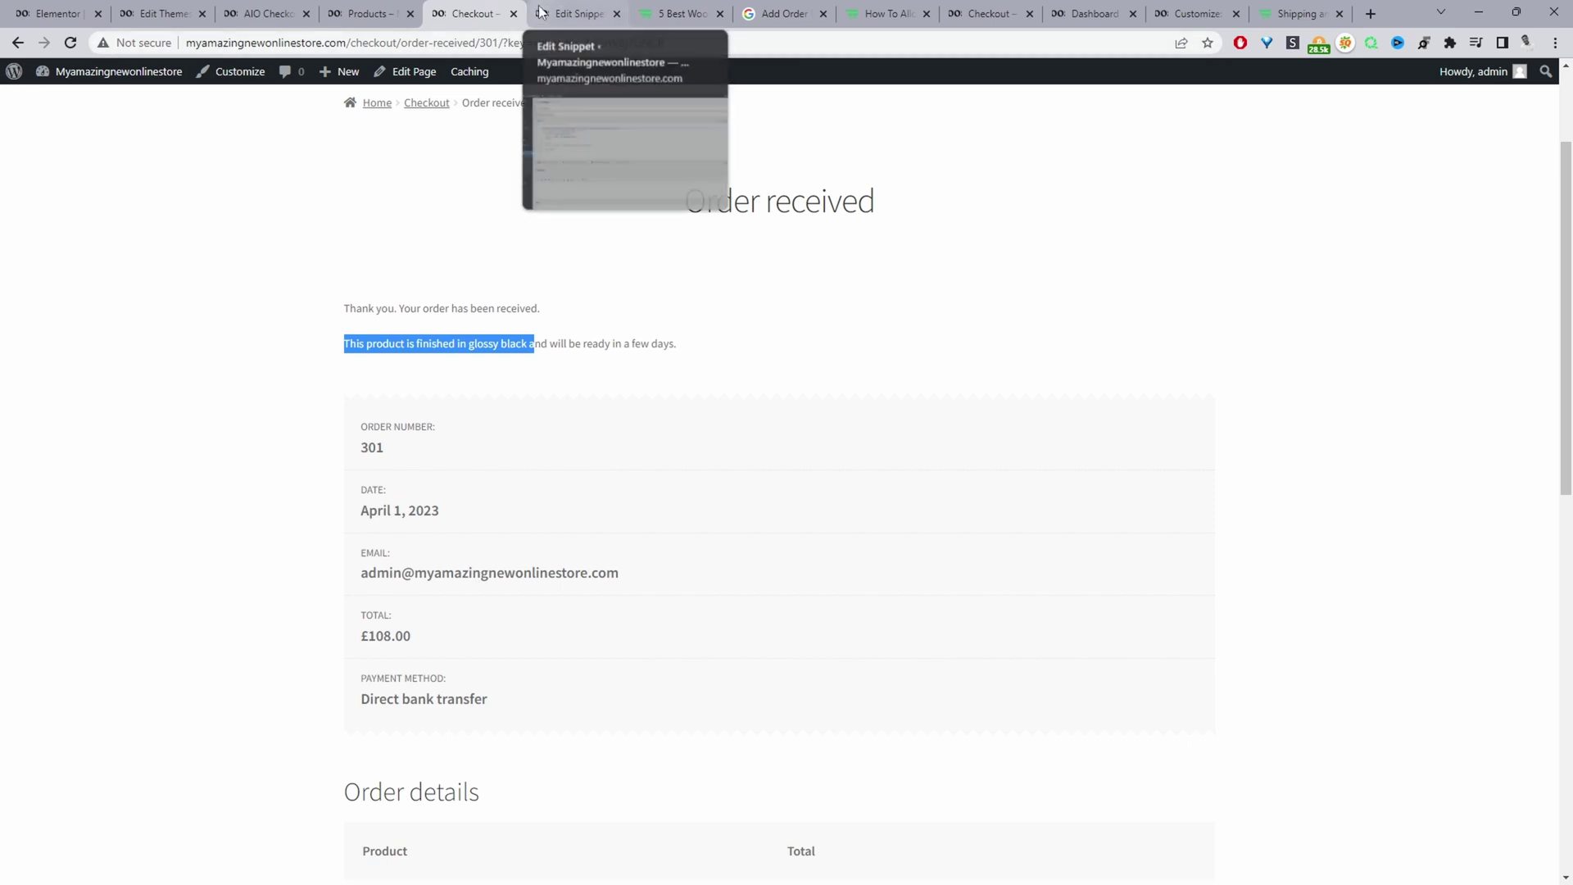
click(574, 13)
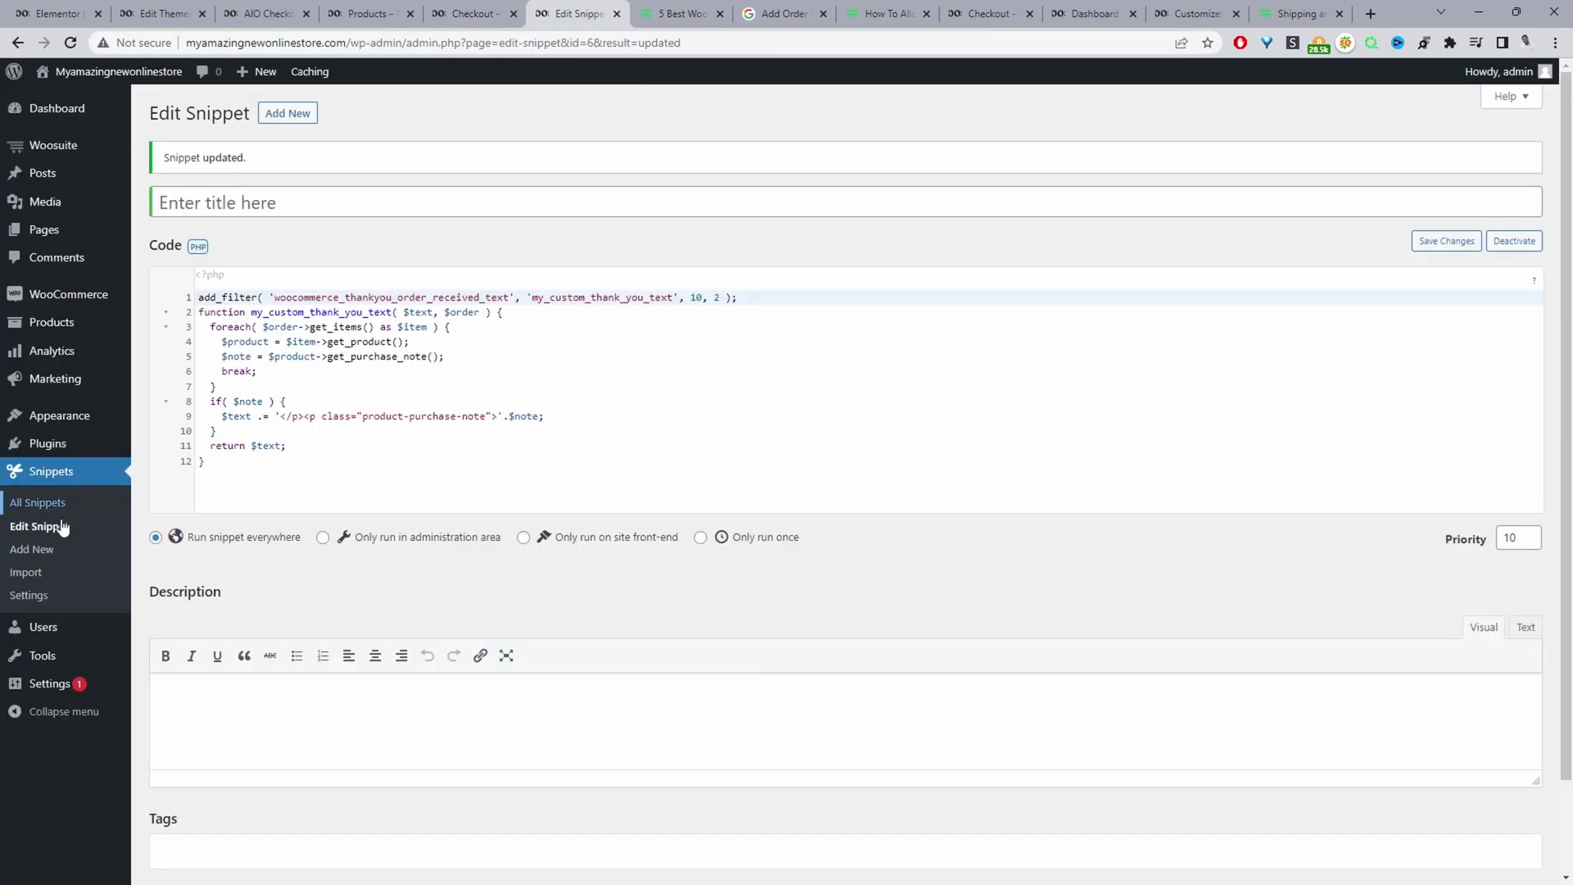
click(263, 211)
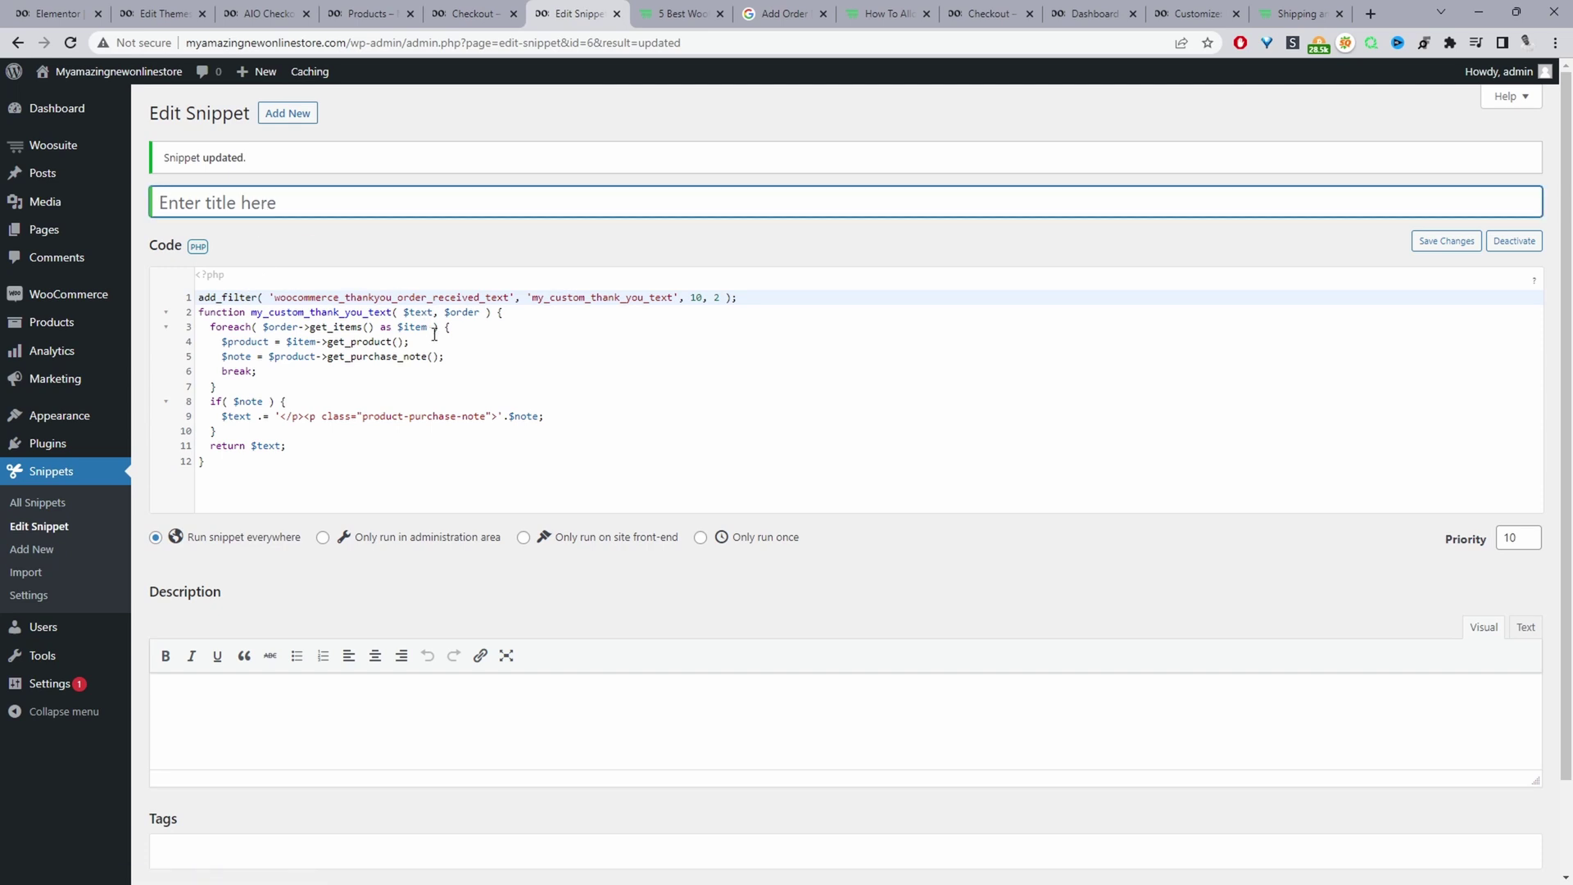
drag(287, 445, 244, 325)
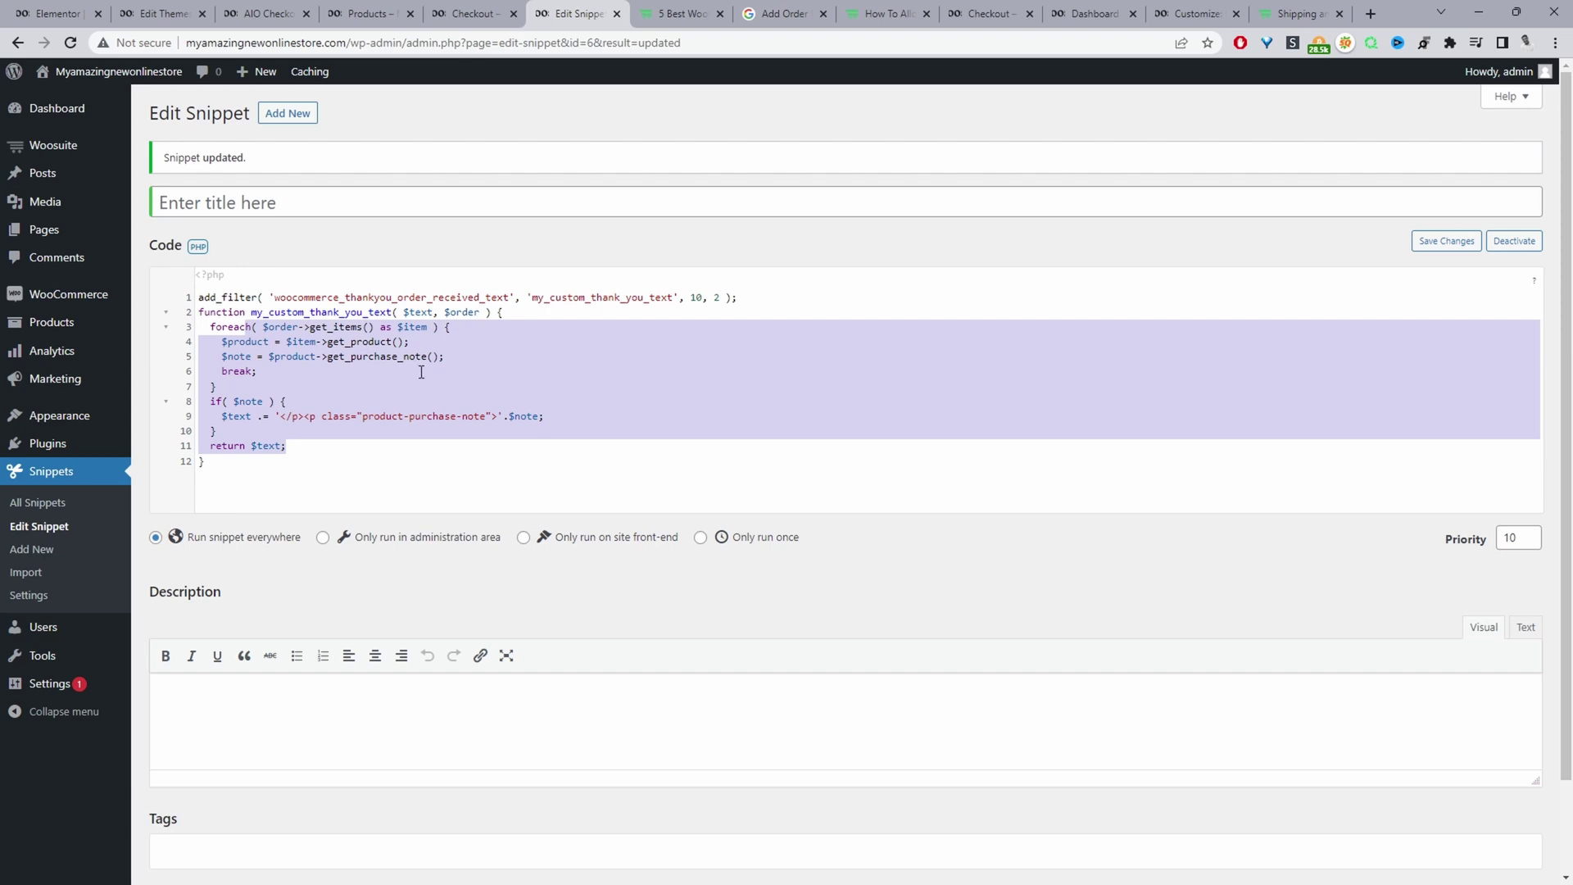